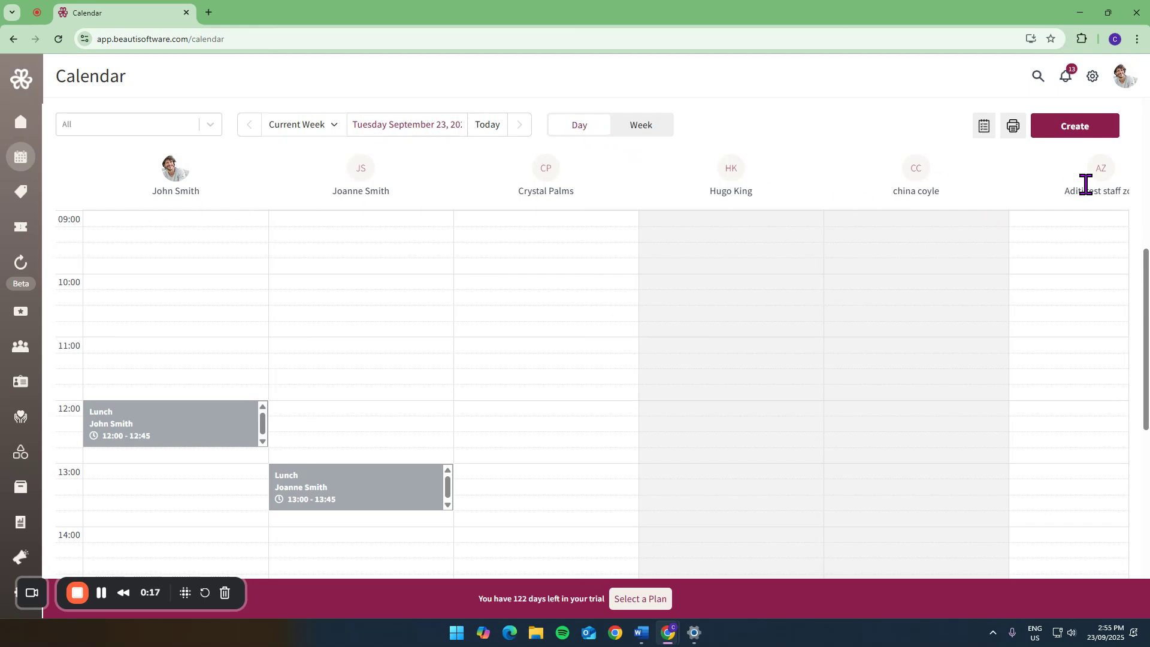
- Look at the calendar in week view and return to the day view for all staff
left_click(640, 131)
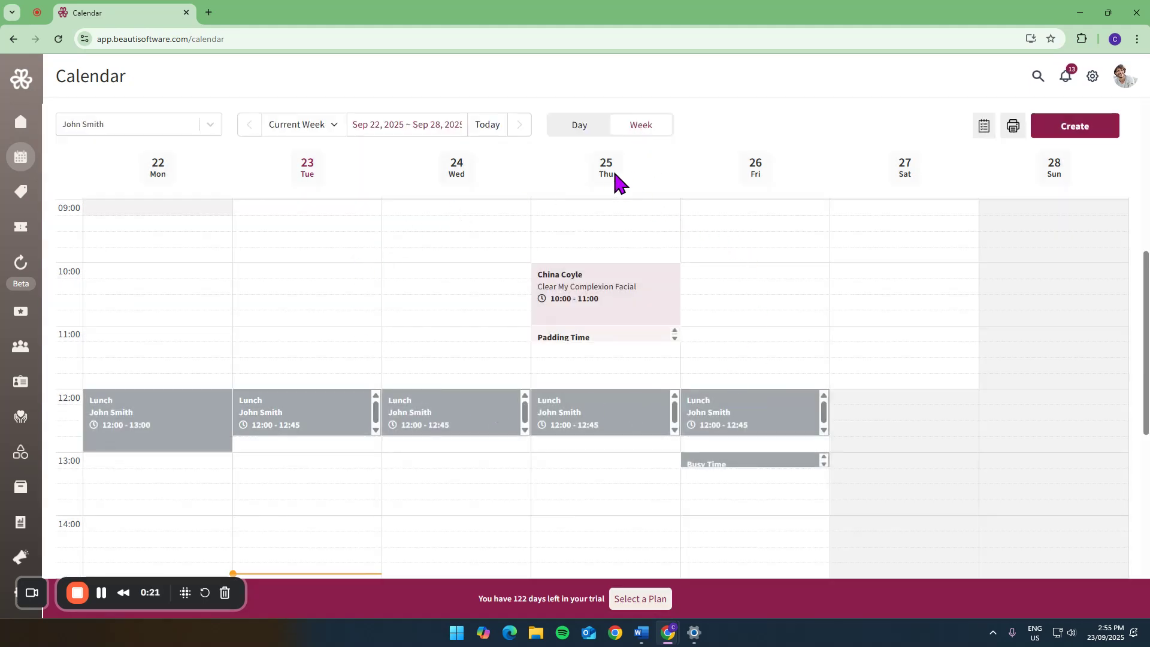
left_click(578, 127)
left_click(187, 124)
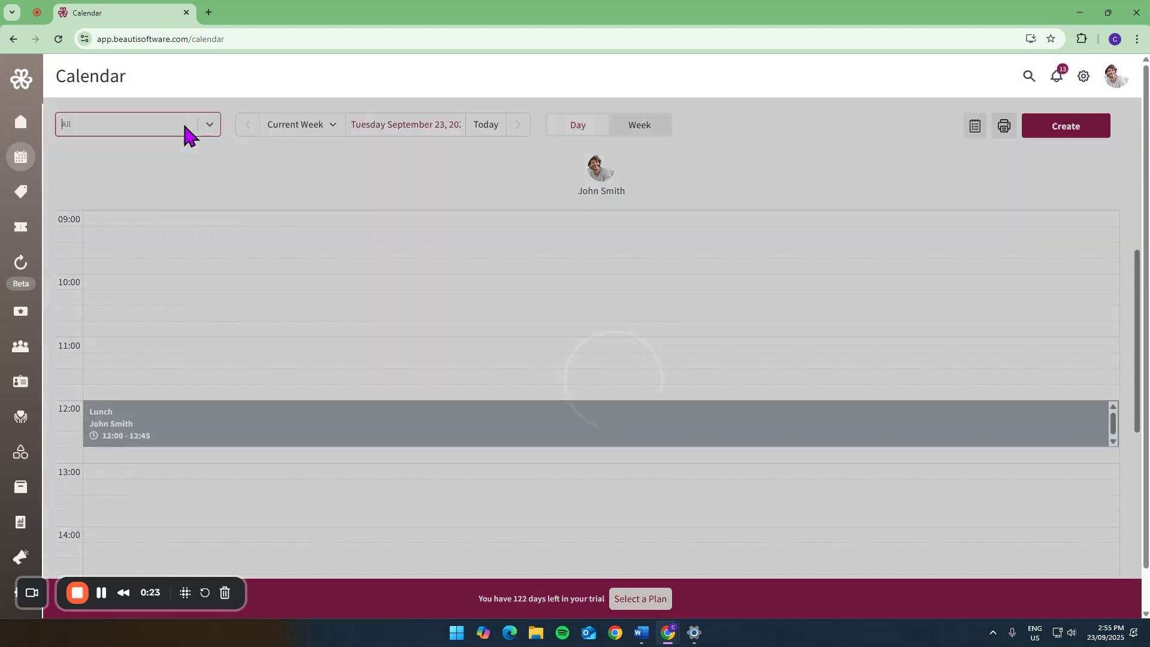
- Start a 10:00 appointment in the third staff member's column with the Brighten Me Up Facial service and the LED 1 resource
left_click(527, 289)
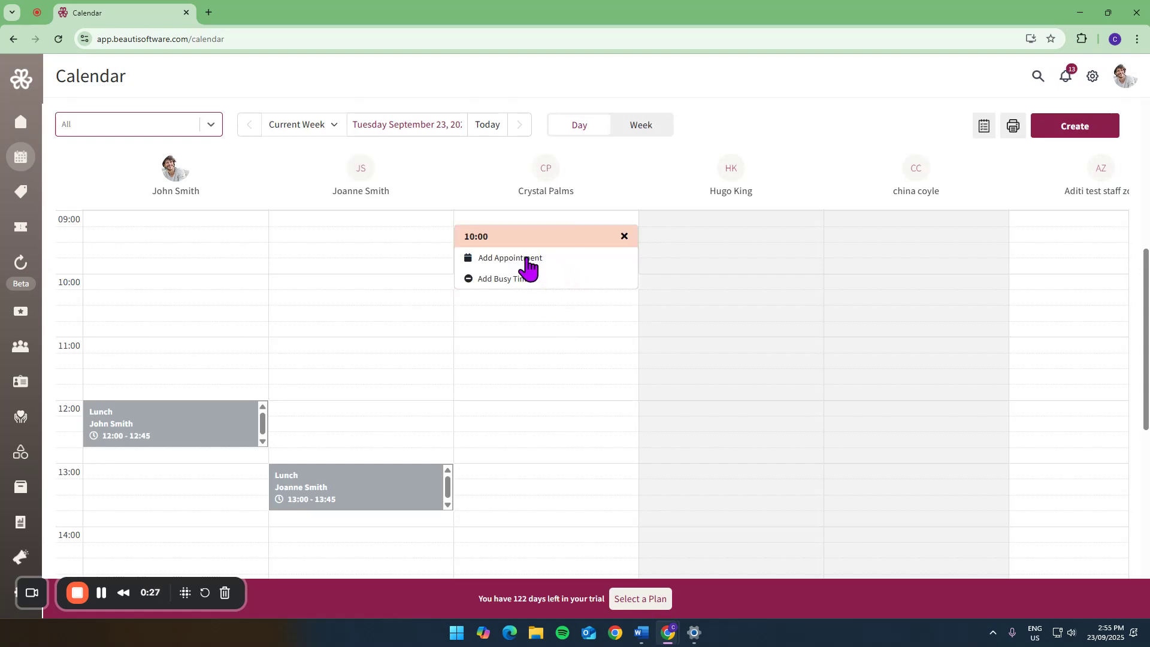
left_click(527, 260)
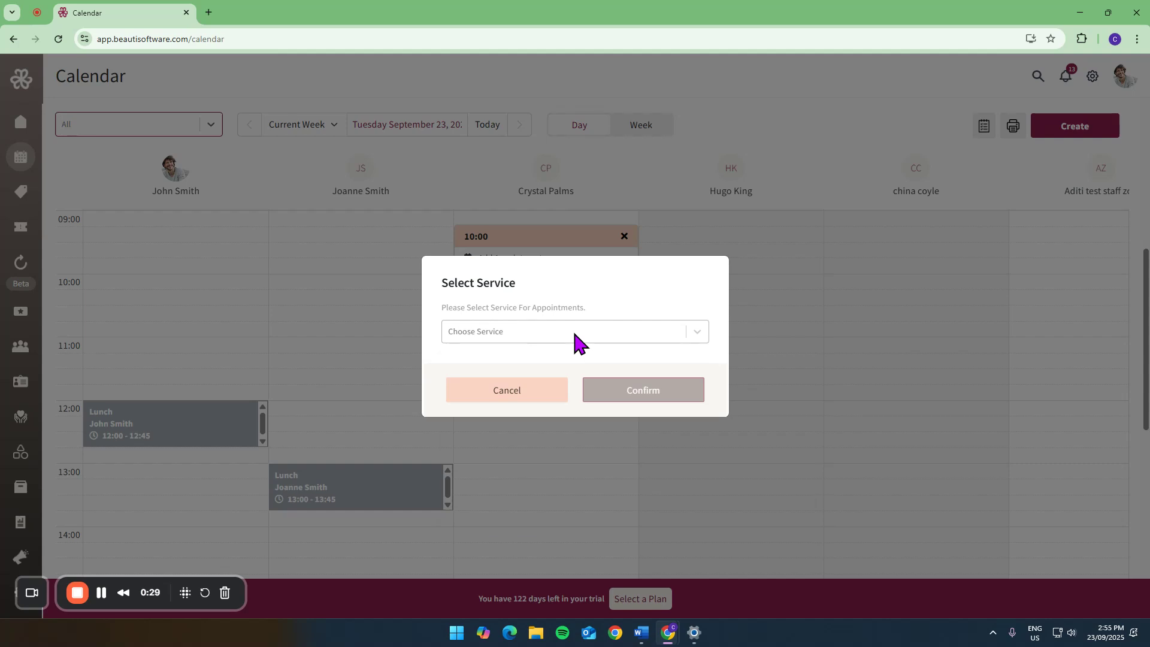
left_click(573, 332)
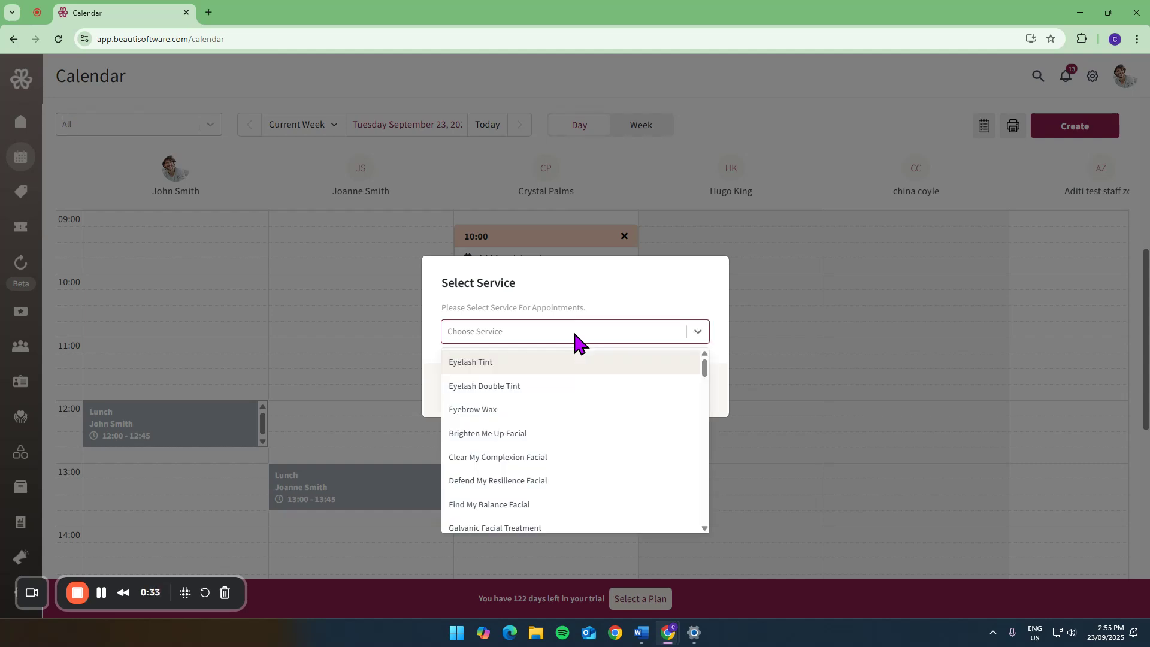
type("brigh")
left_click(566, 360)
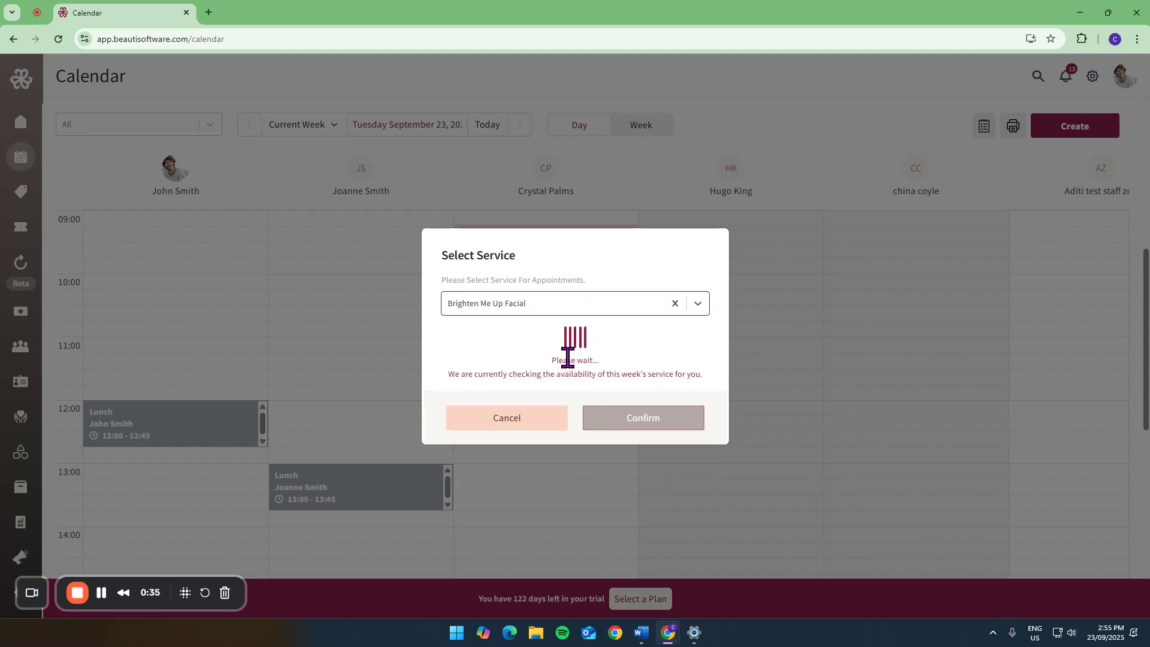
left_click(566, 357)
left_click(550, 390)
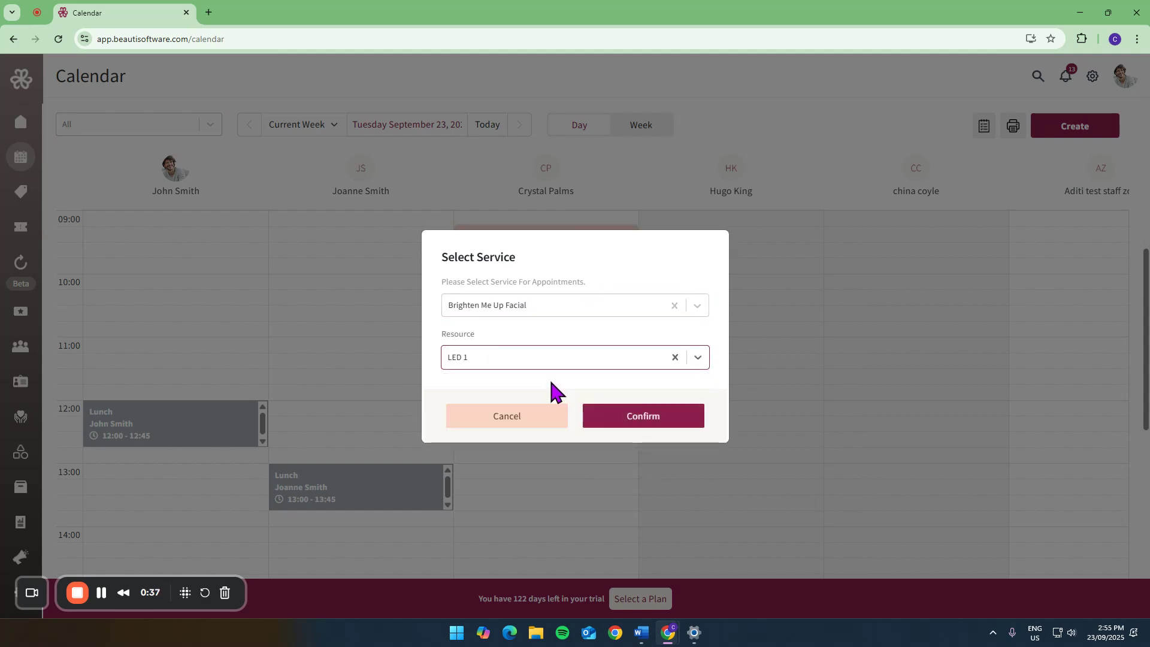
left_click(635, 419)
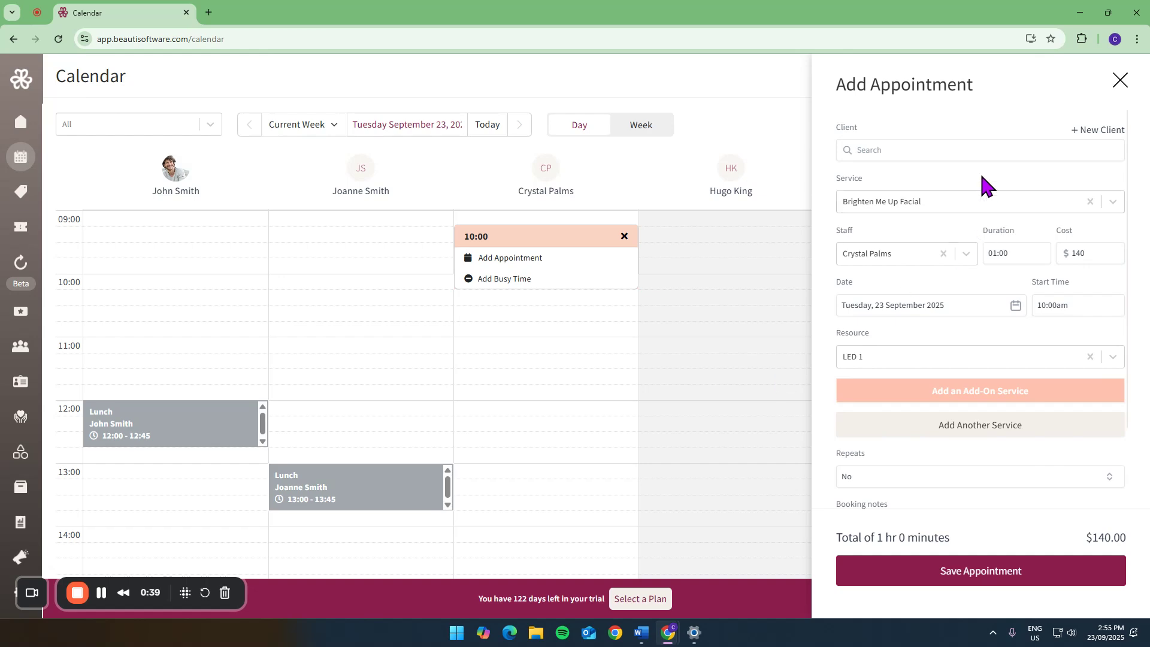
- Find the client by first name, assign them to the appointment, and review the remaining booking options
left_click(953, 151)
type("china")
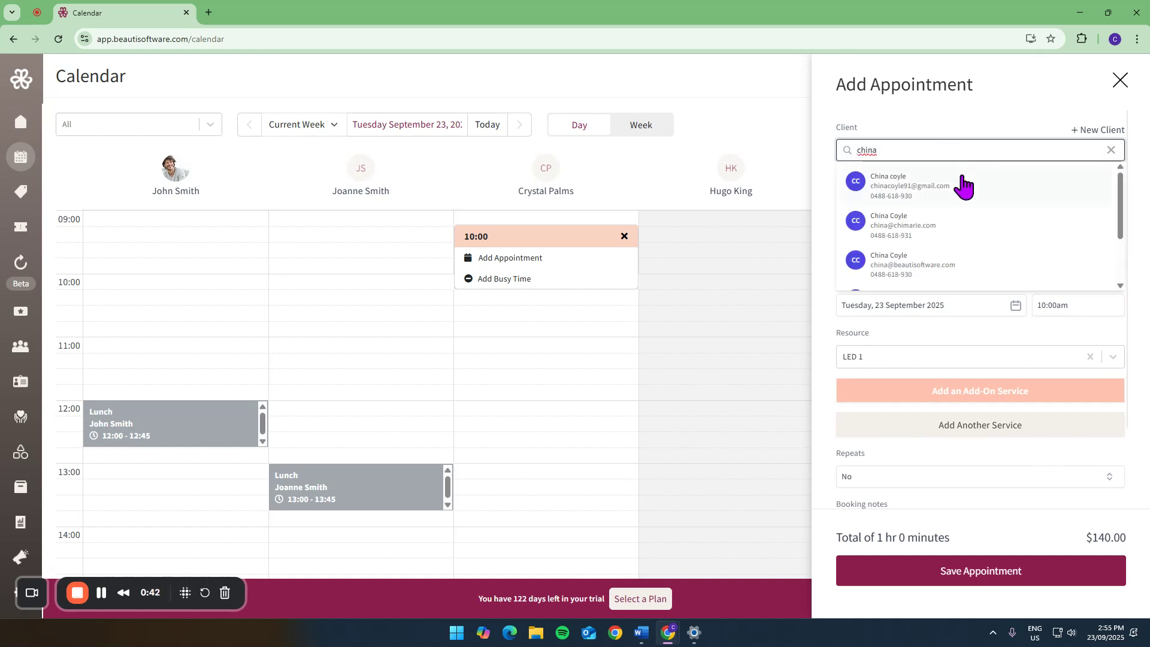
left_click(959, 183)
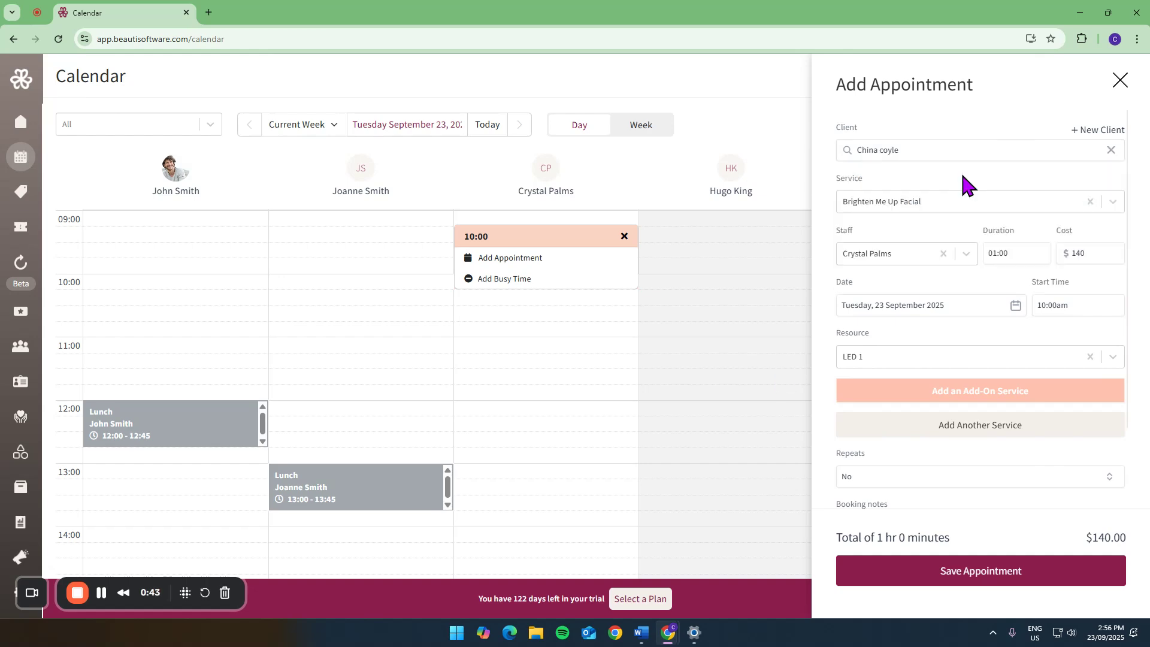
scroll(959, 198, "down", 2)
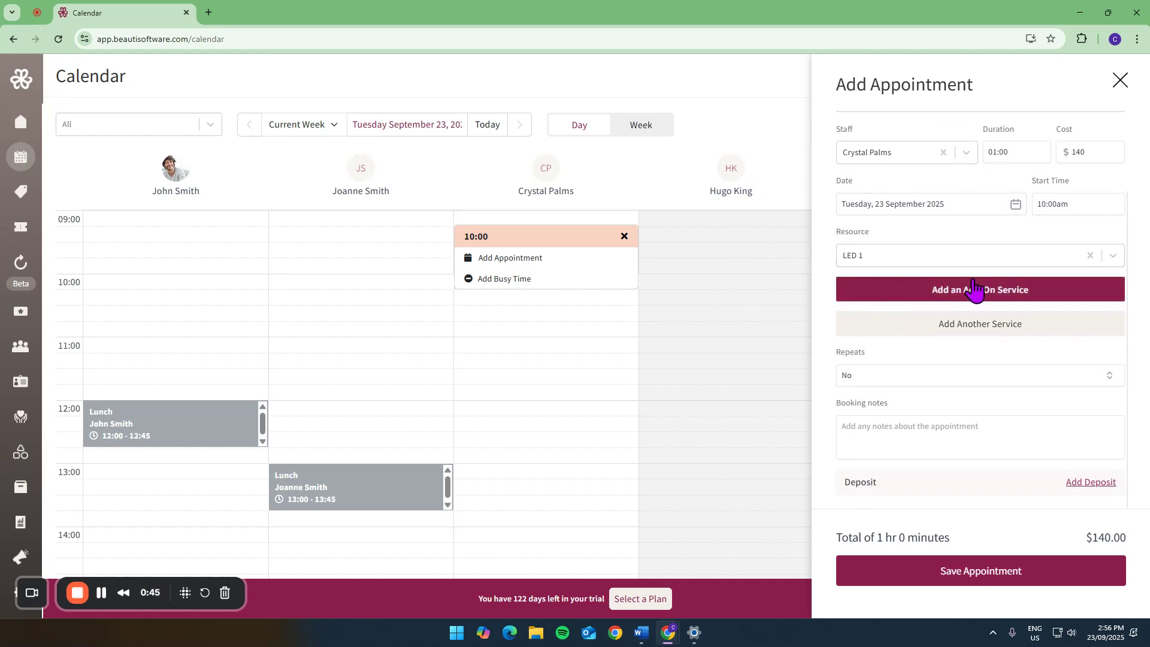
scroll(974, 282, "up", 2)
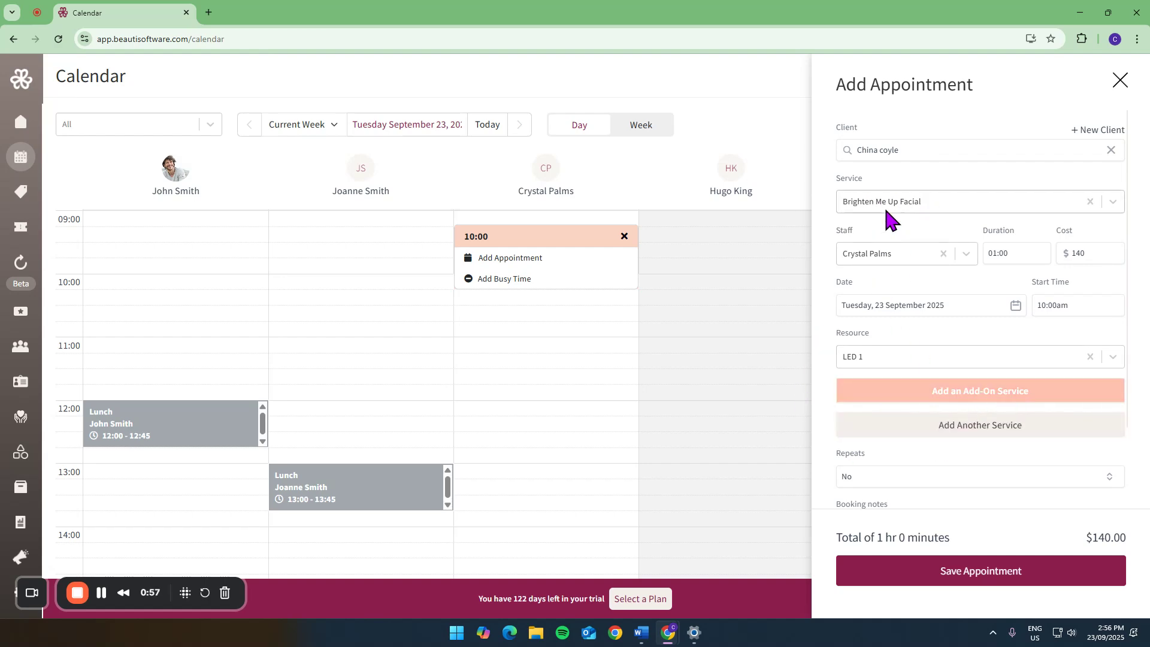
- Open and discard an additional service entry, and save the appointment with only the facial
left_click(973, 427)
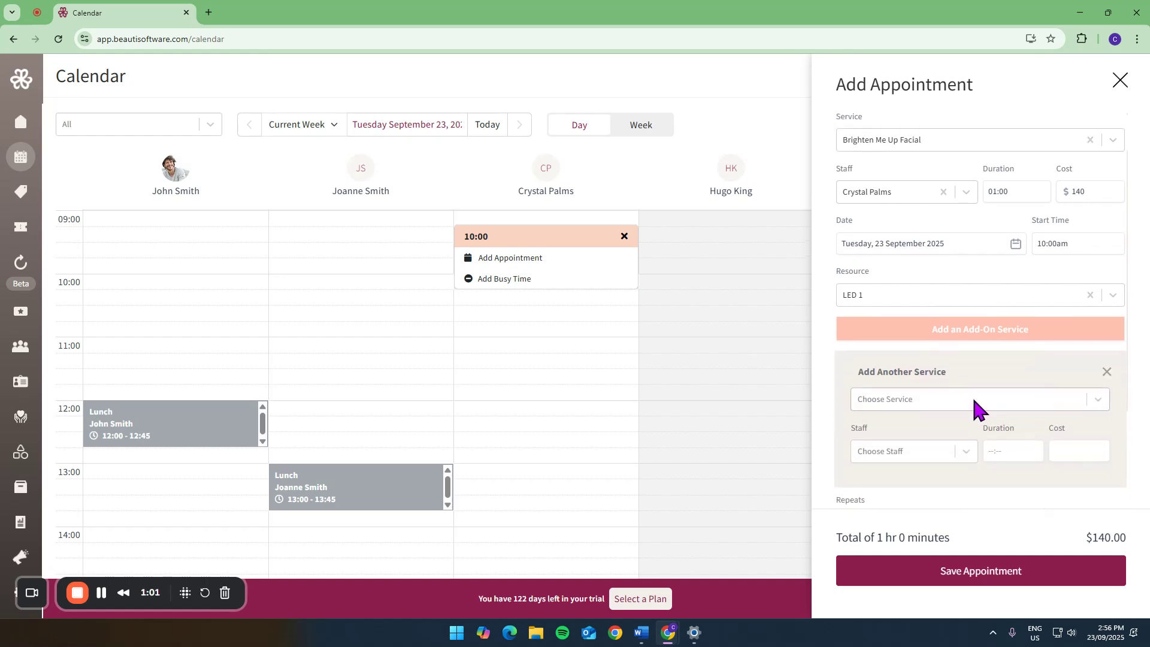
left_click(1107, 372)
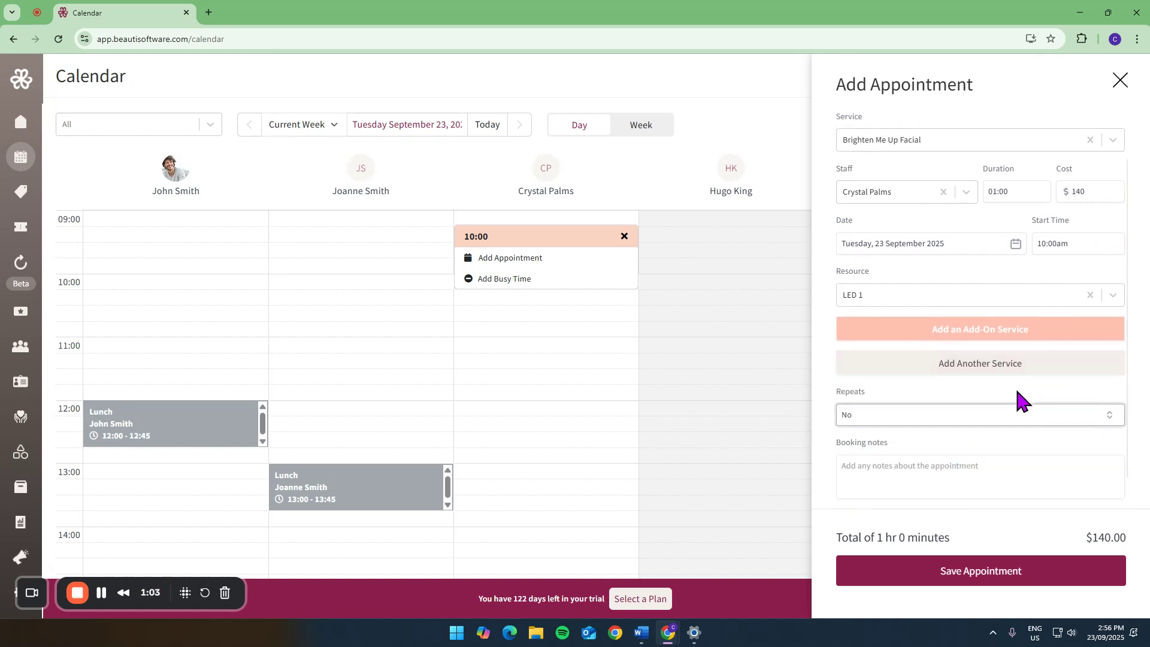
scroll(1015, 386, "down", 1)
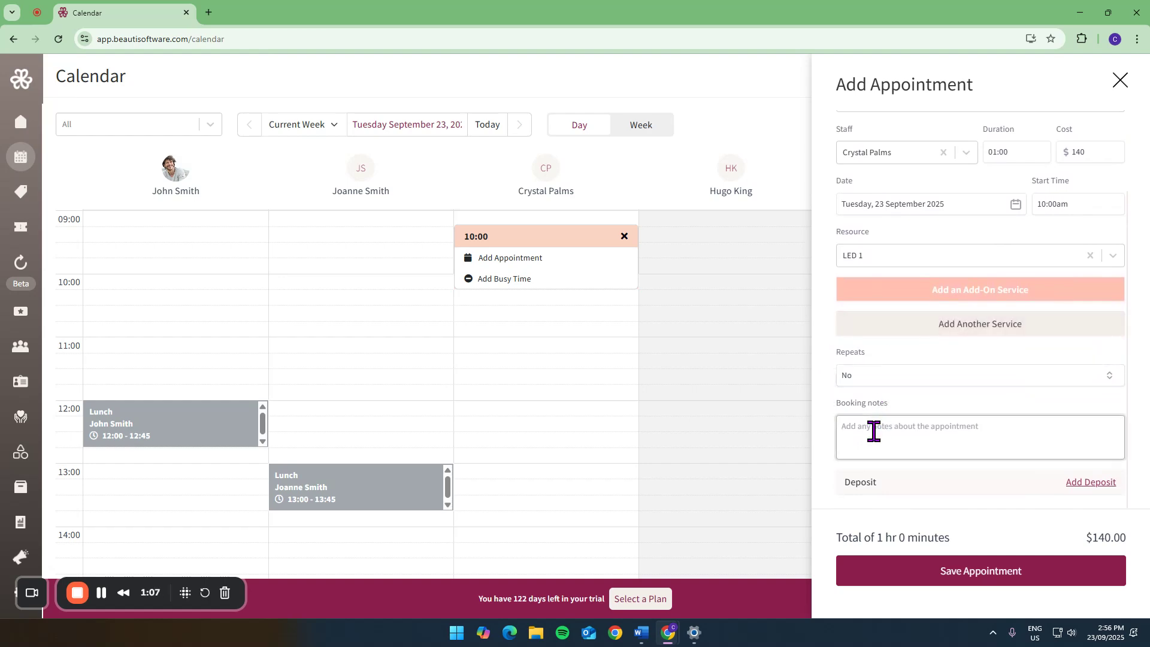
left_click(952, 577)
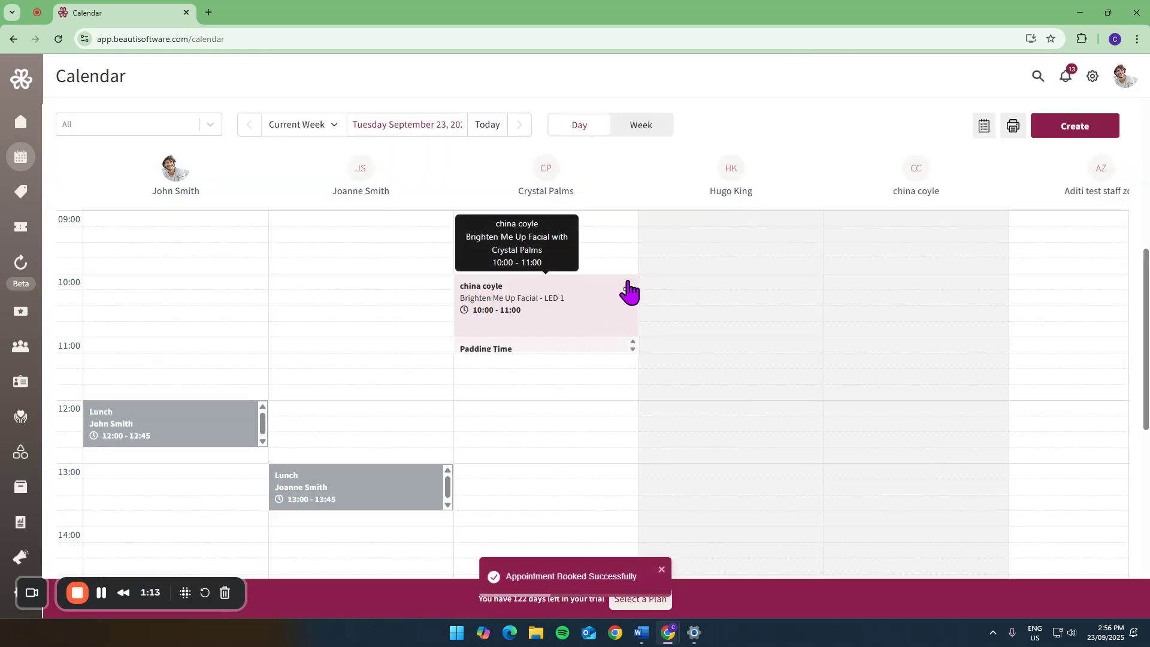
- Reschedule the booked facial to Wednesday, September 24 at 10:00 with the same staff member
left_click(597, 308)
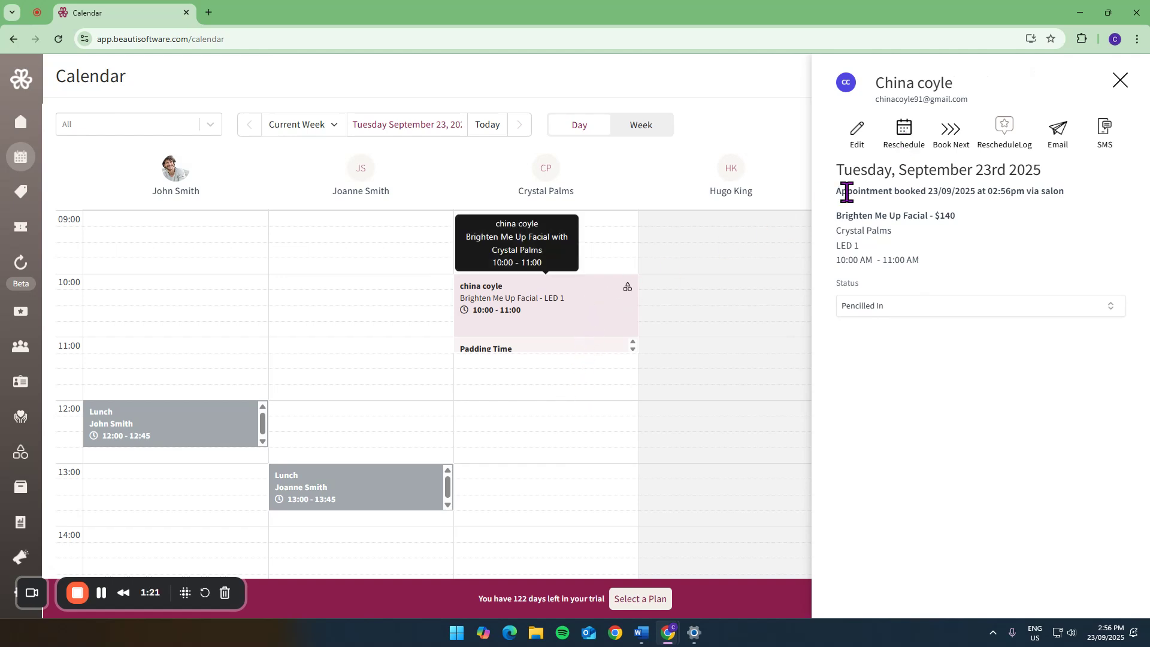
left_click(905, 137)
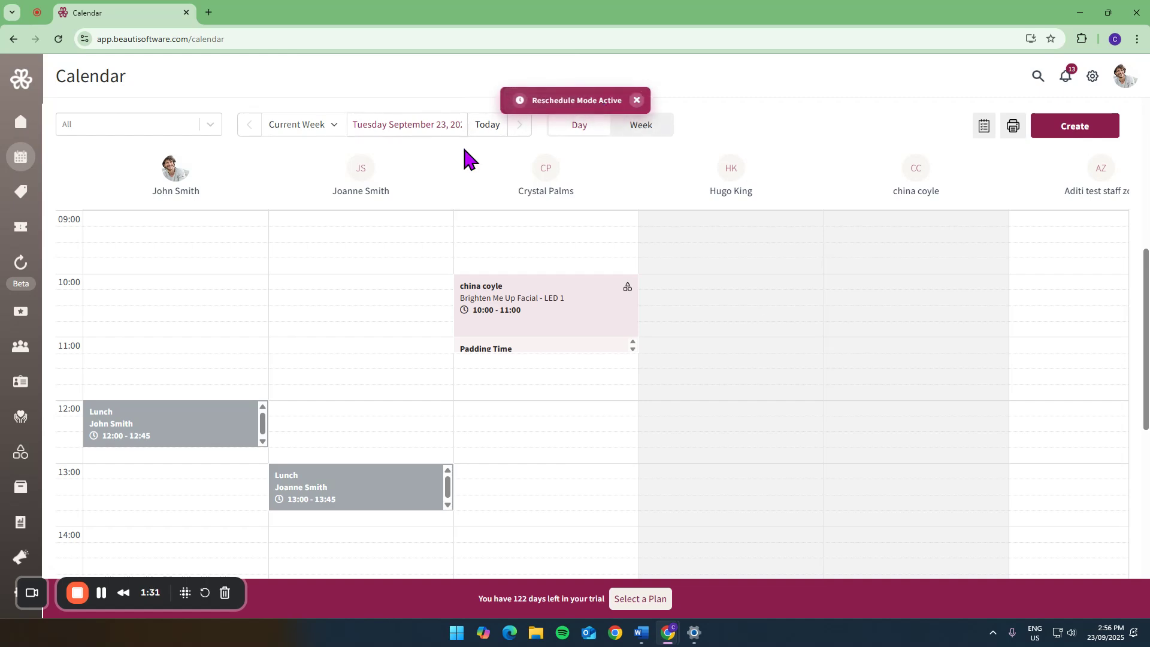
left_click(519, 125)
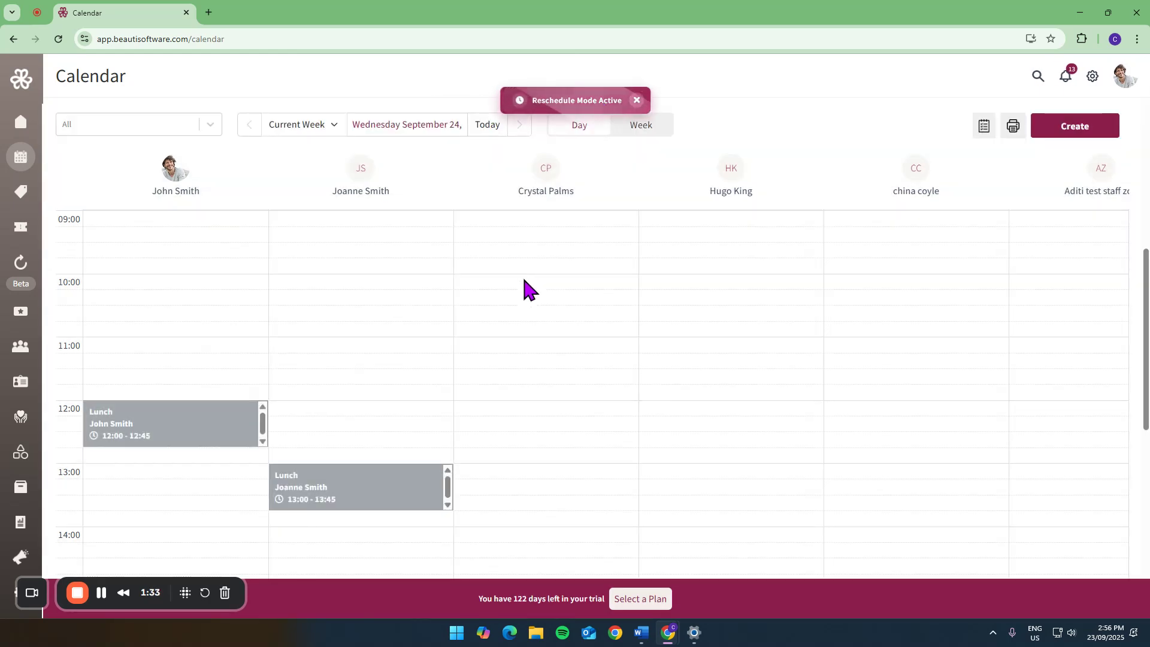
left_click(523, 283)
left_click(526, 263)
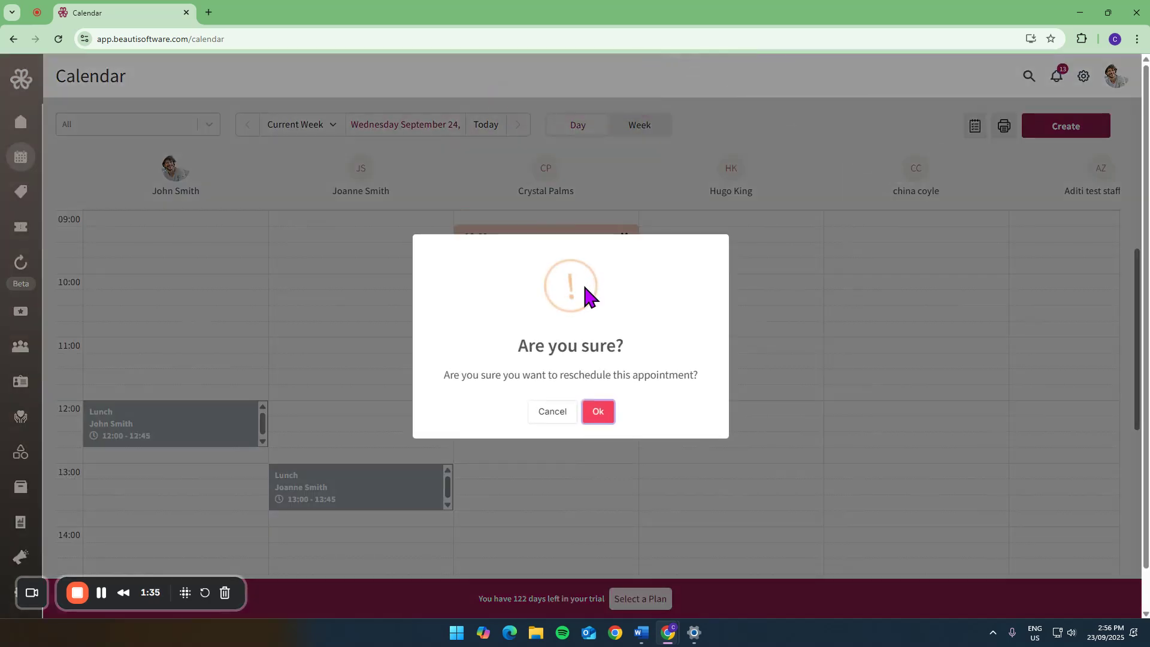
left_click(600, 413)
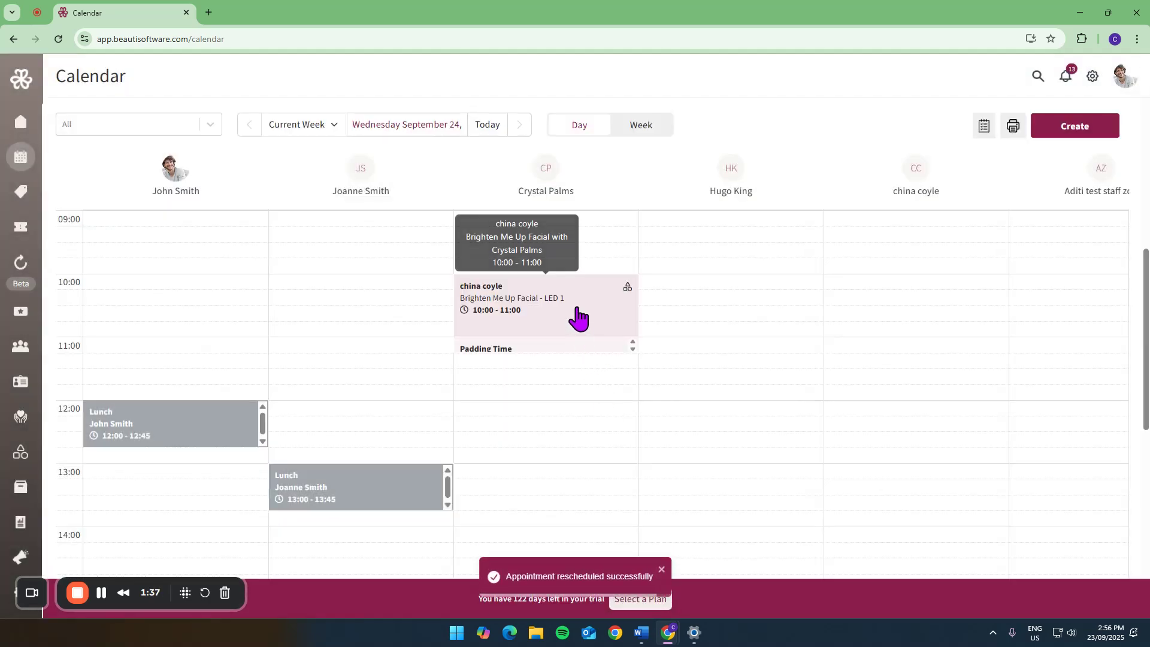
- Try a Book Next follow-up for the same facial four weeks ahead at 10:00, and close the form without saving
left_click(578, 318)
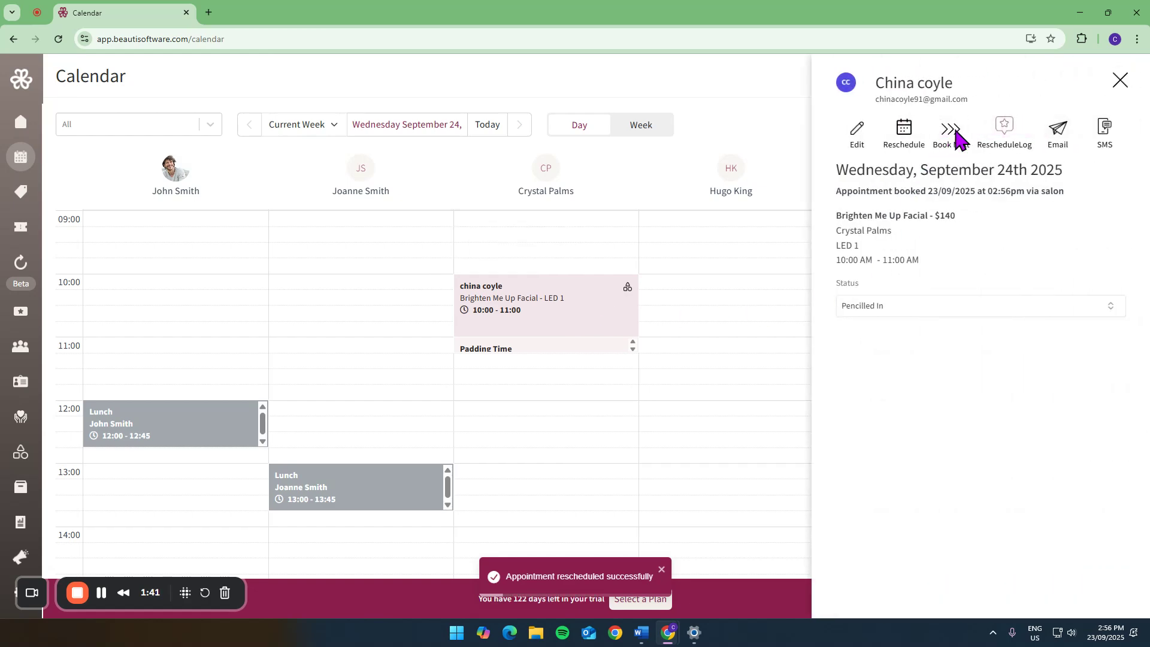
left_click(954, 133)
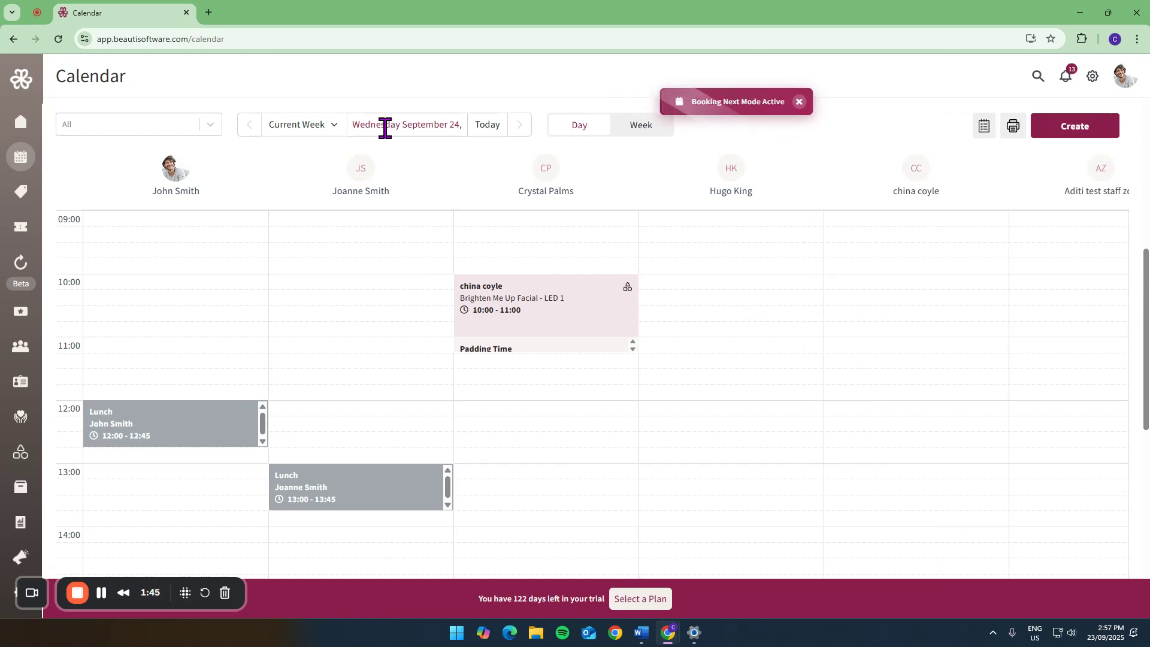
left_click(332, 127)
left_click(308, 211)
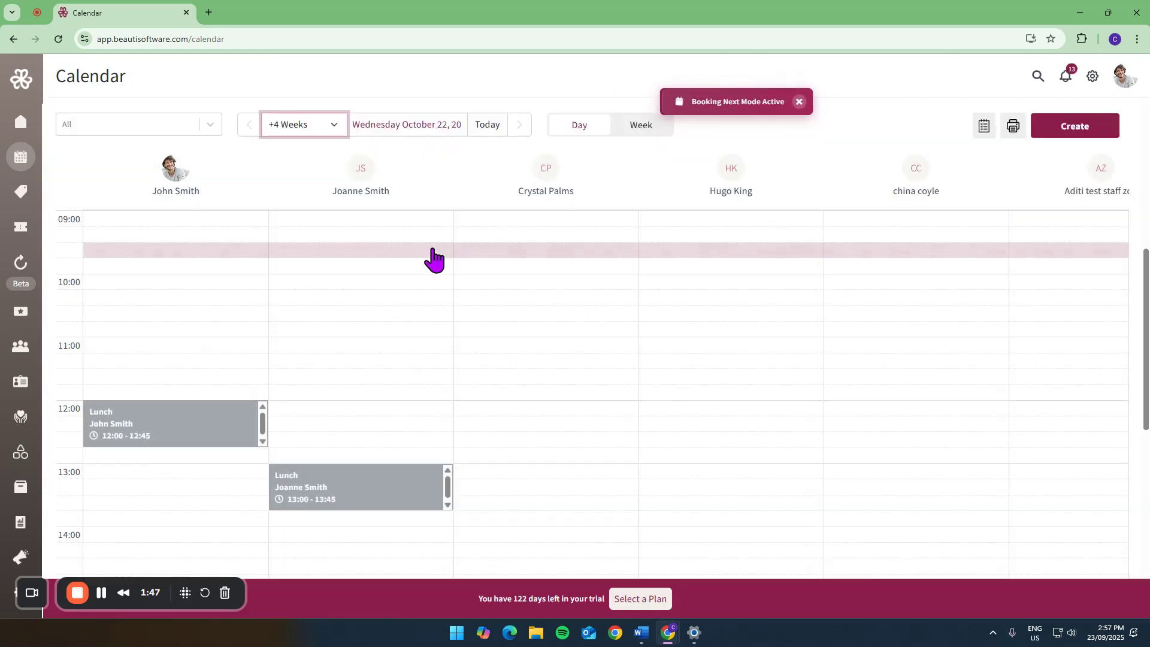
left_click(524, 286)
left_click(516, 267)
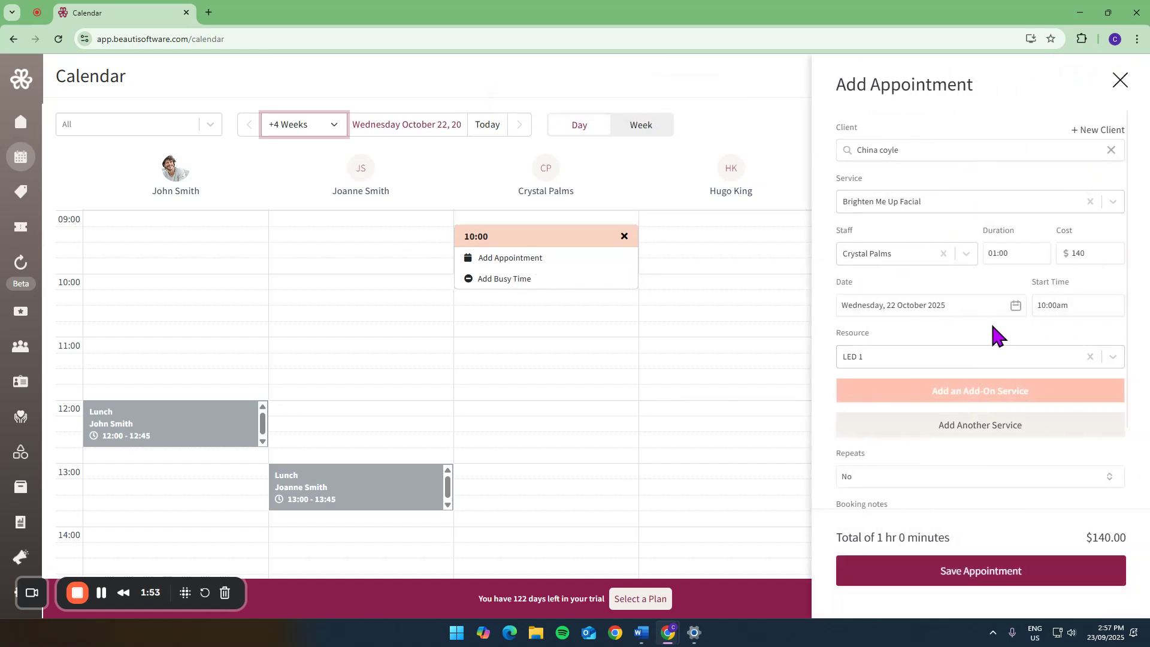
scroll(931, 340, "down", 2)
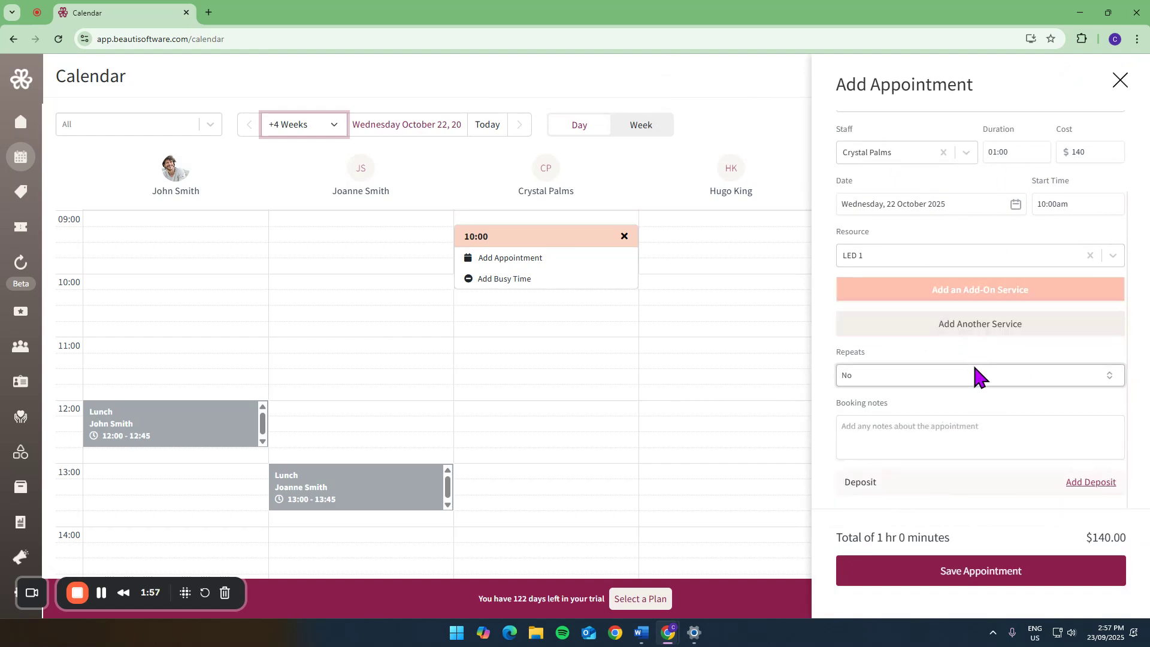
left_click(1000, 437)
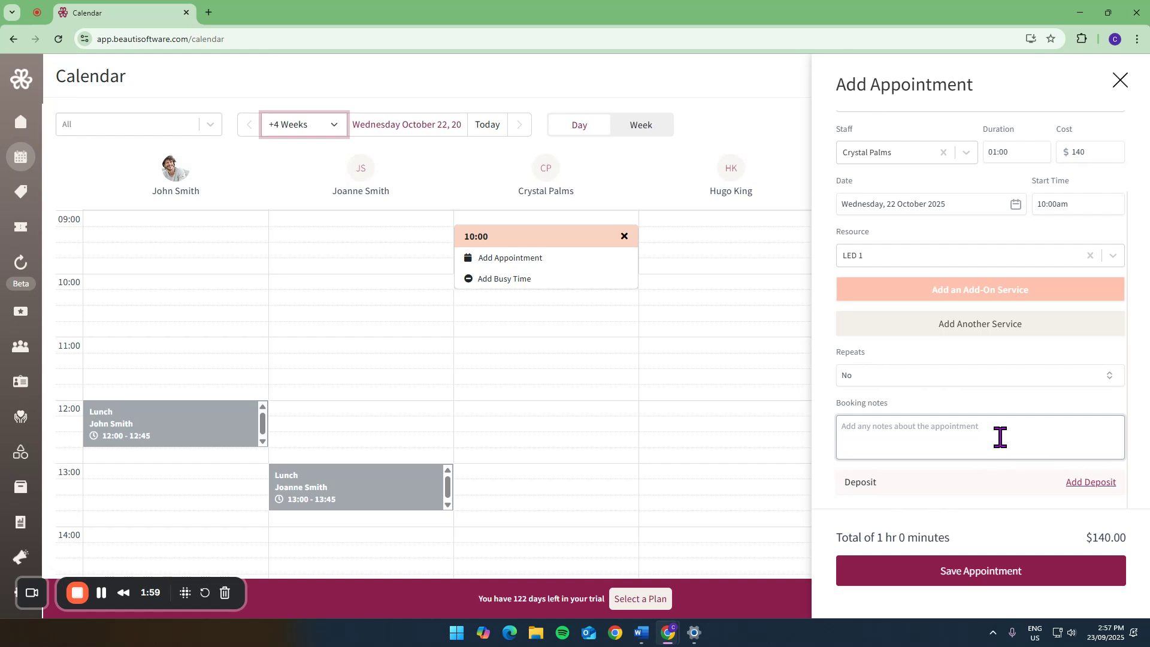
scroll(1000, 437, "up", 2)
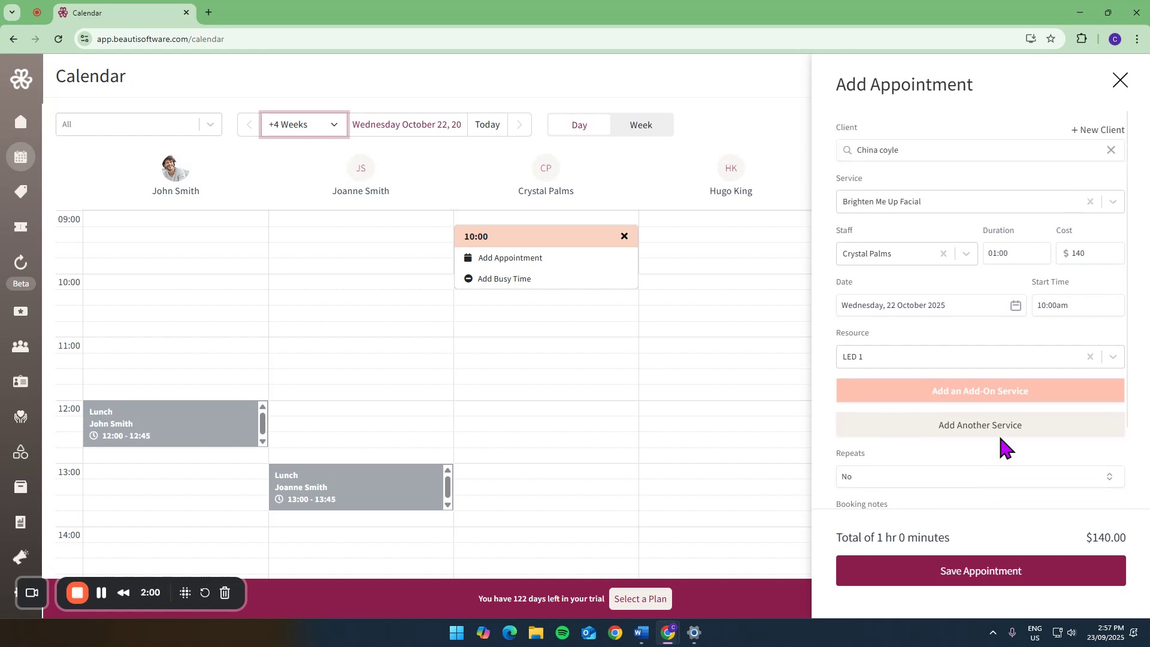
left_click(1120, 81)
- Return the calendar to the day view of Wednesday, September 24
left_click(402, 124)
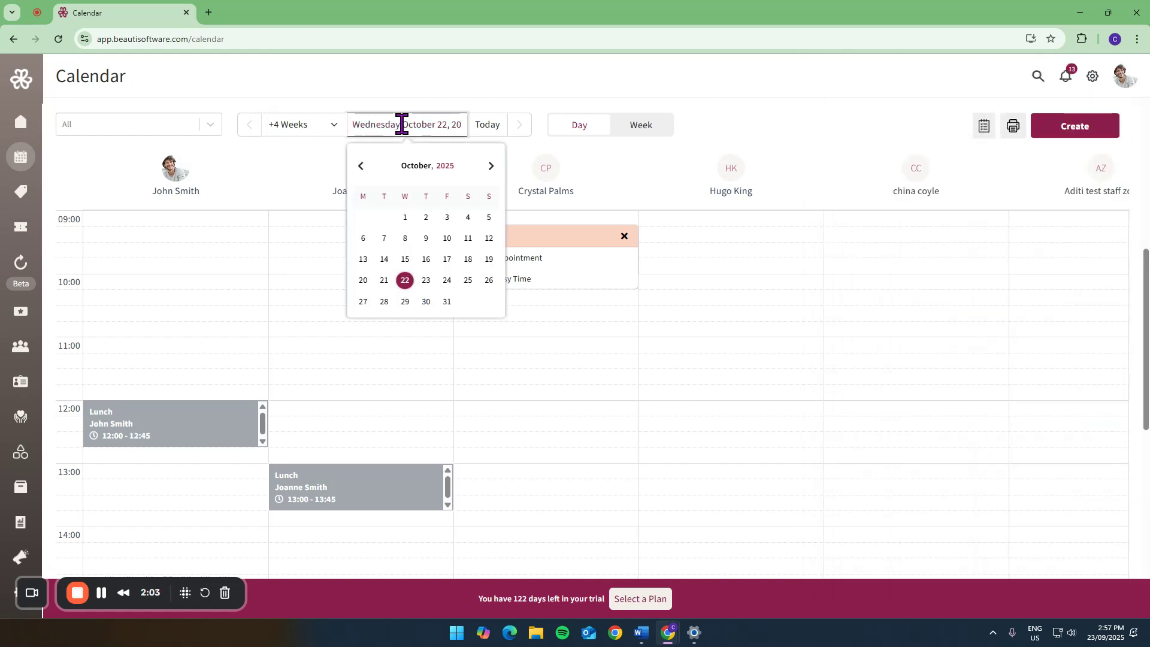
left_click(362, 168)
left_click(496, 127)
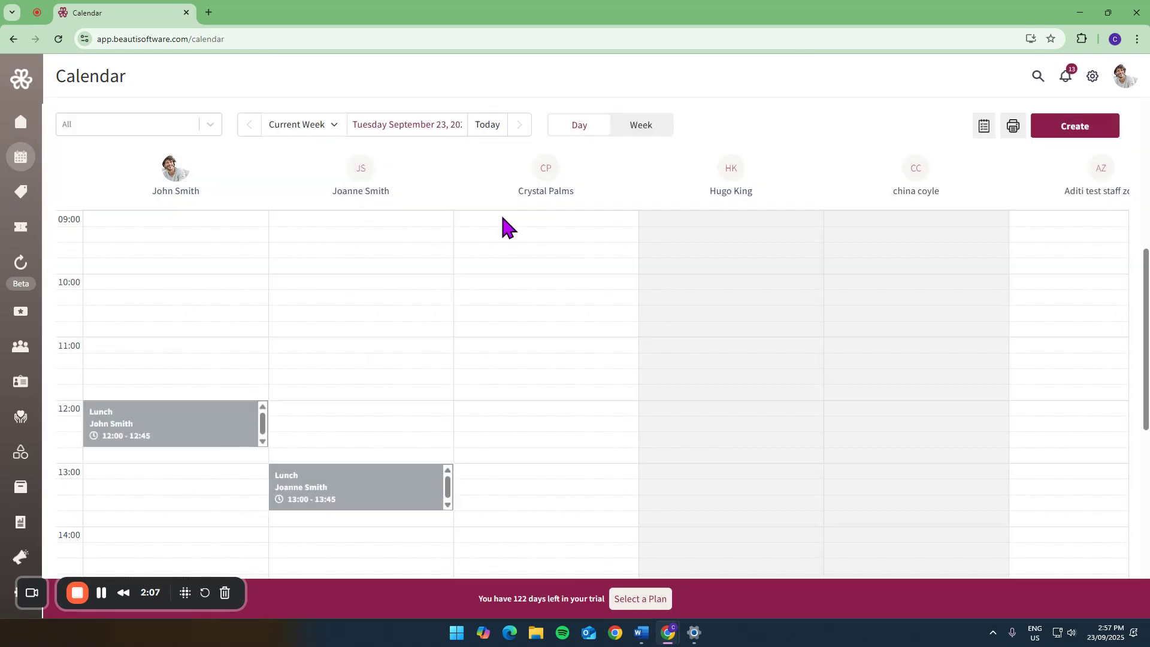
left_click(520, 126)
- Change the status of the 10:00 facial appointment to Confirmed
left_click(557, 313)
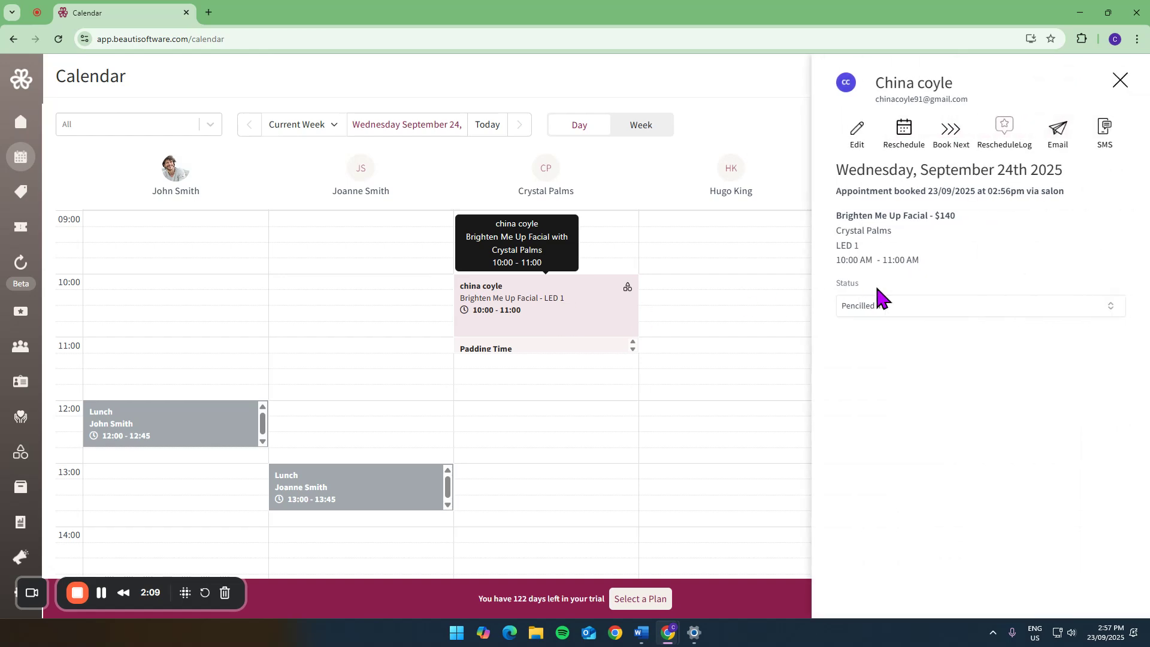
left_click(880, 304)
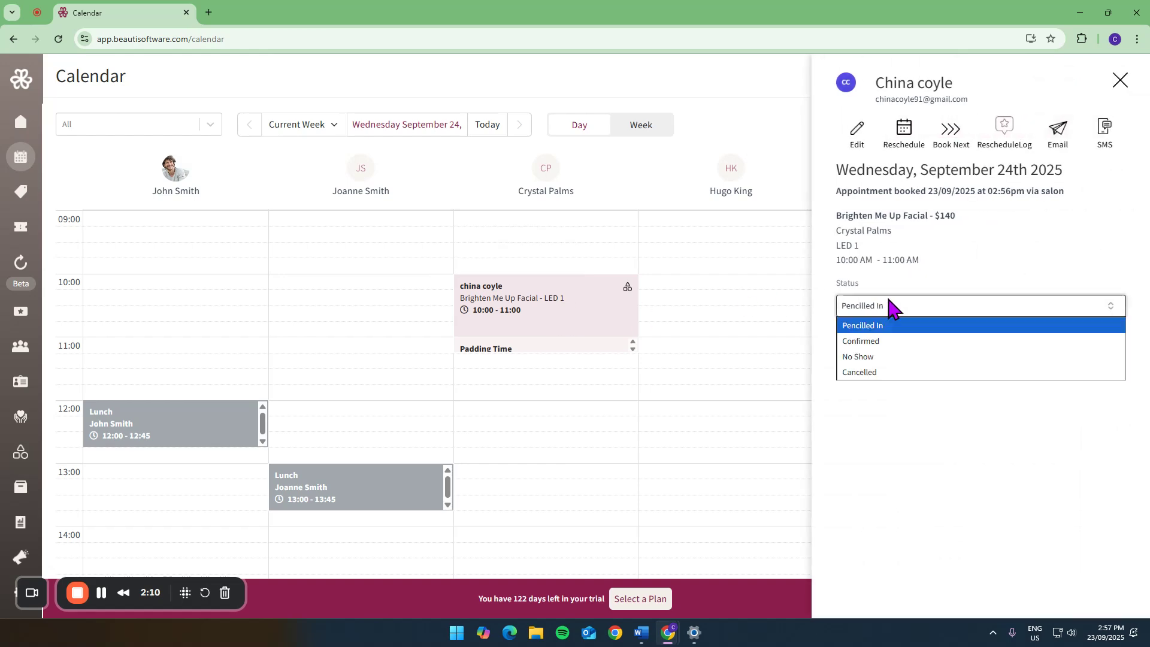
left_click(872, 343)
left_click(655, 390)
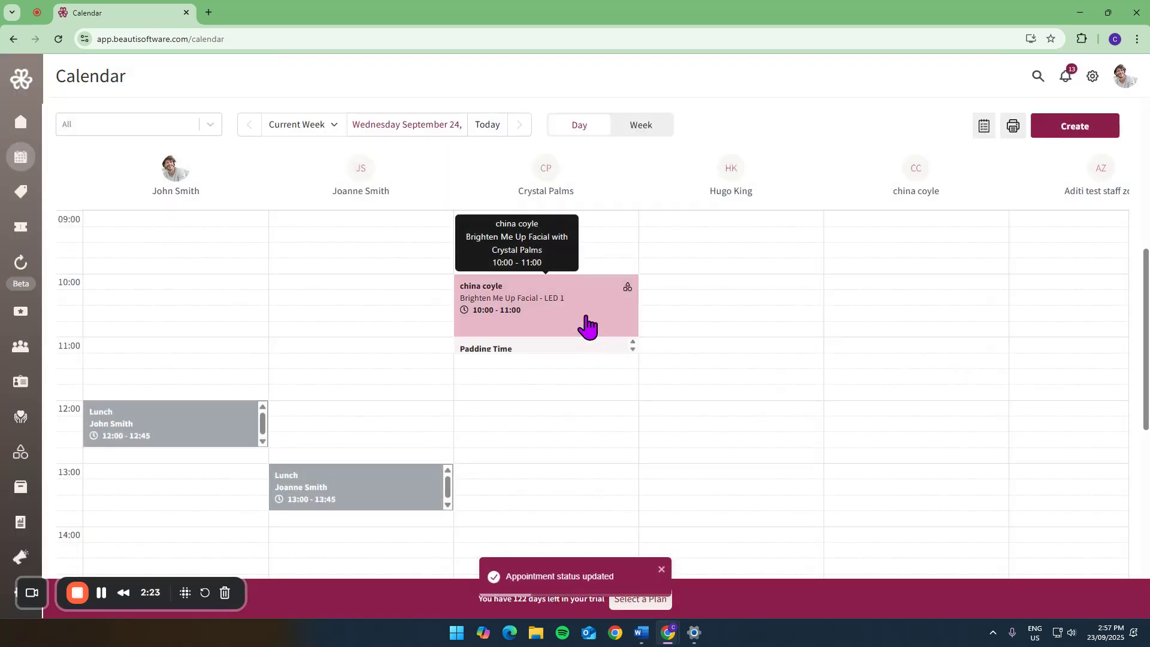
- Open the checkout for the confirmed facial appointment
left_click(620, 318)
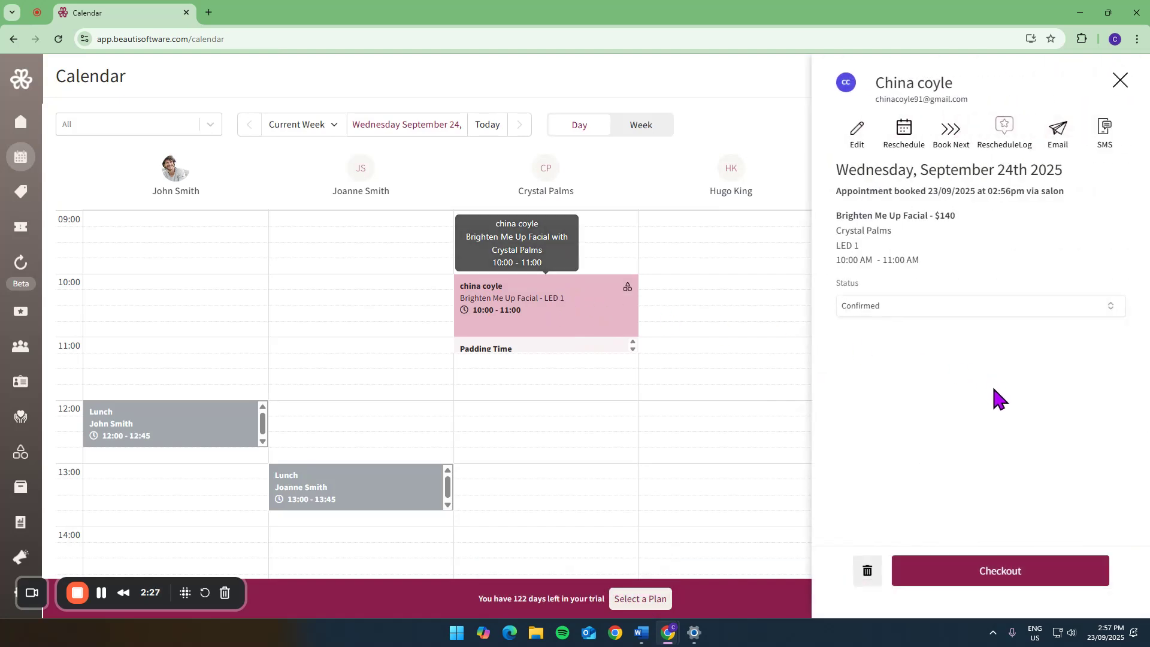
left_click(987, 562)
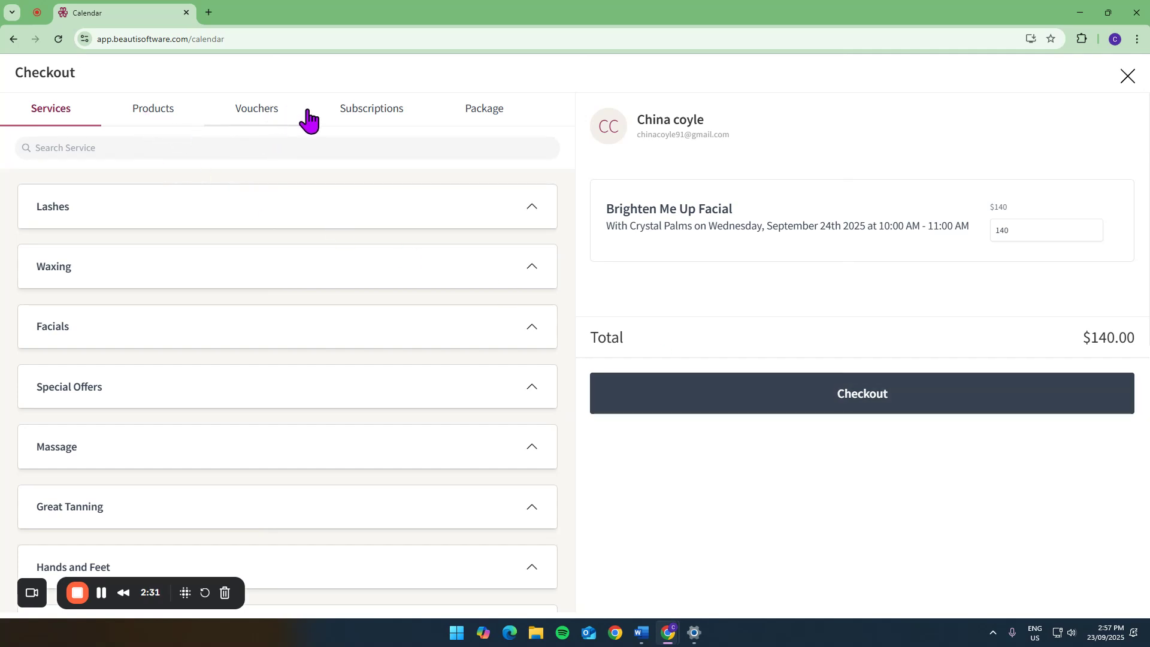
- Review the editable price and the payment options for the facial checkout, and close the sale without taking payment
left_click(1022, 231)
double_click(1024, 230)
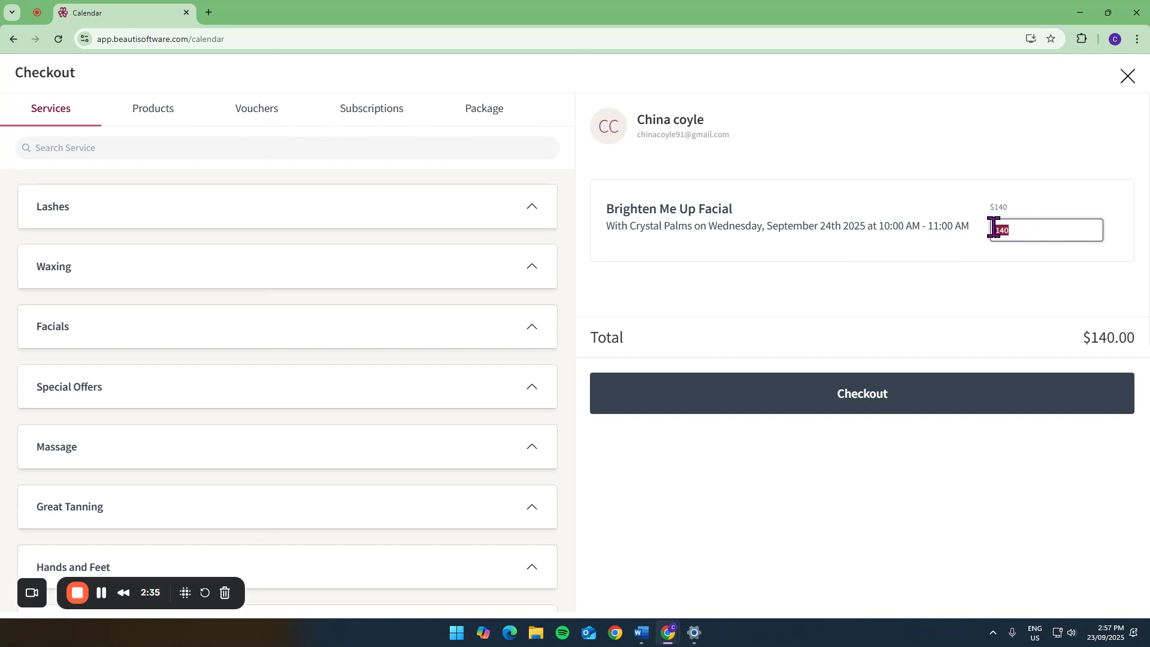
left_click(886, 405)
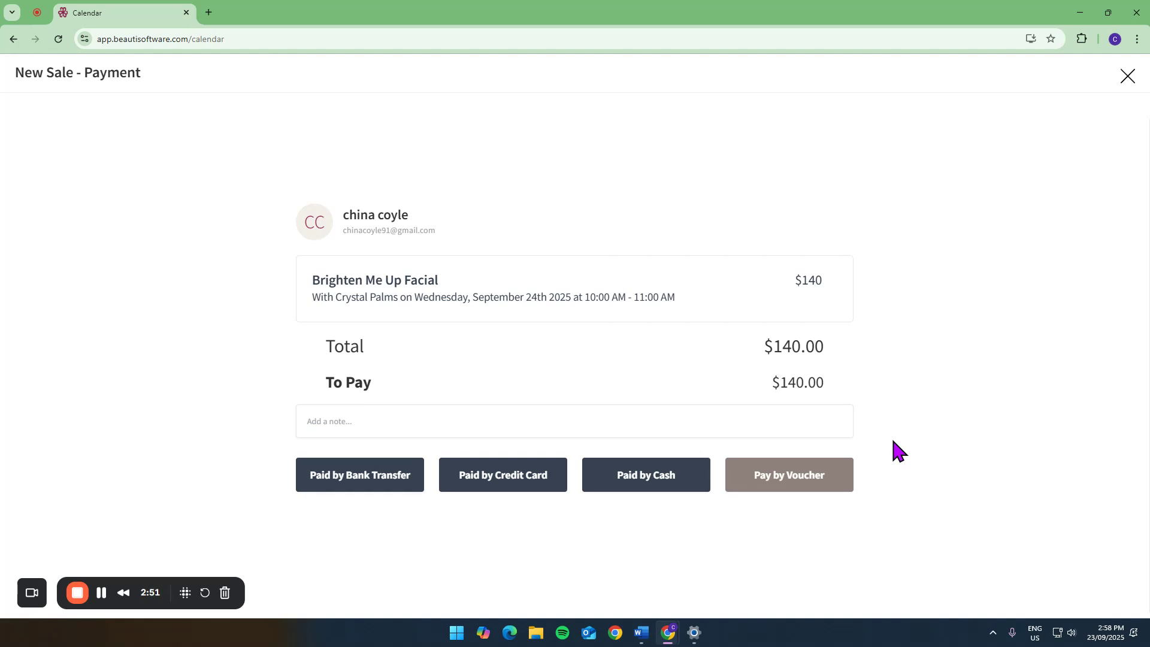
left_click(1128, 78)
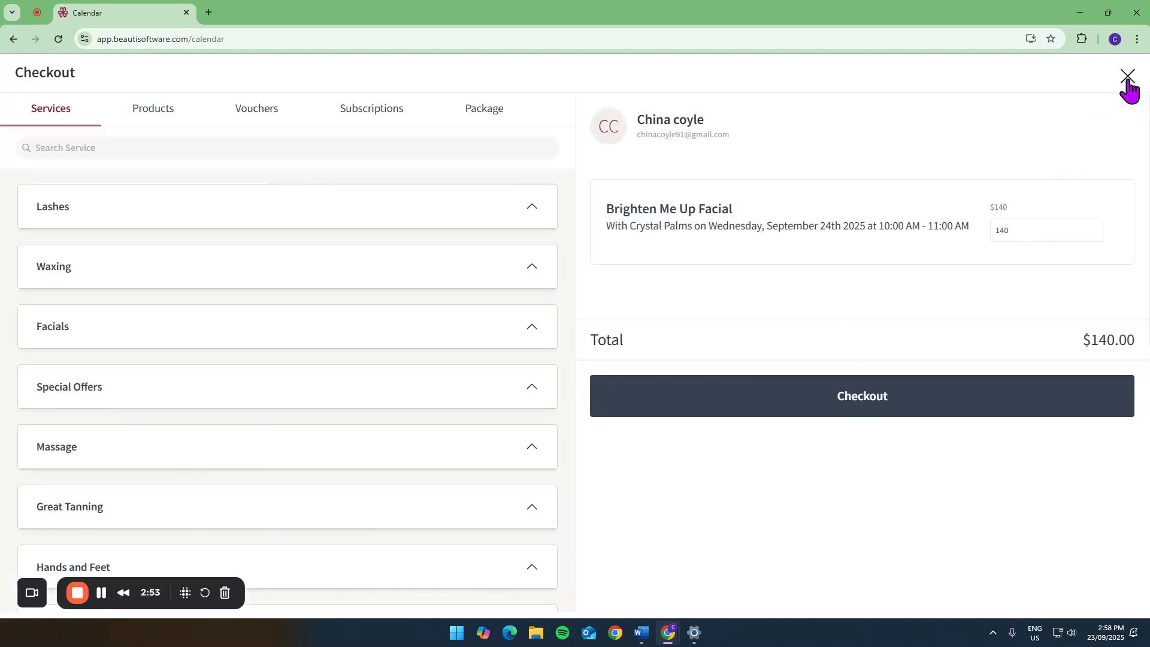
left_click(1126, 78)
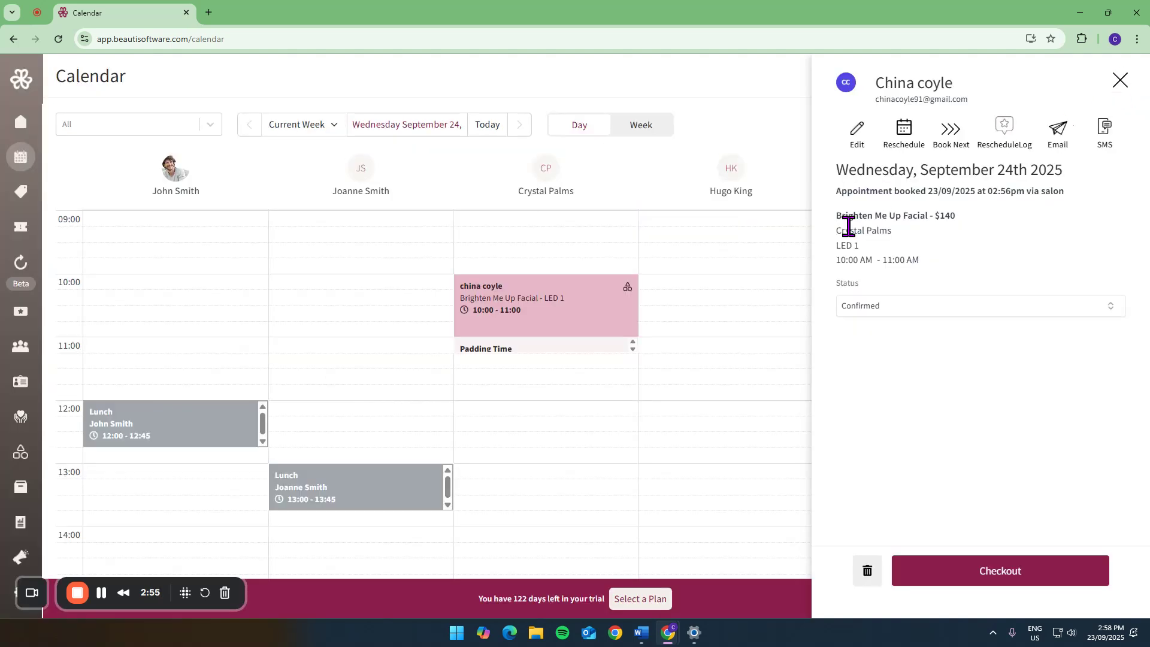
- Open the client's profile and examine their appointments, client details, vouchers, subscriptions, packages, products and photos
left_click(923, 83)
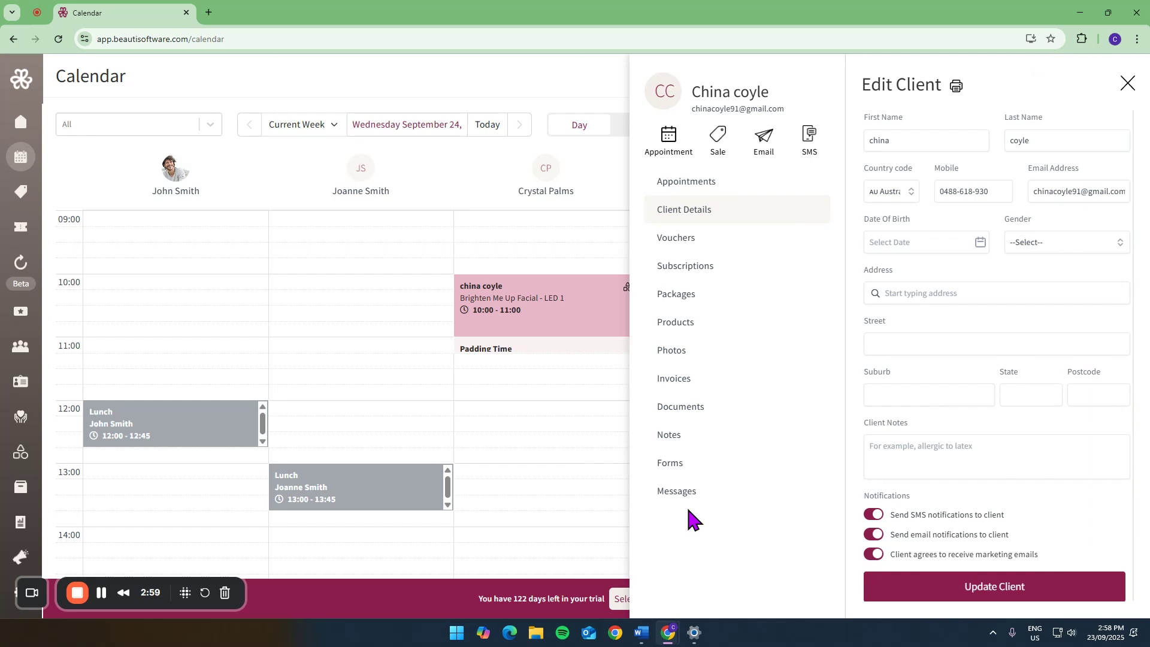
left_click(685, 181)
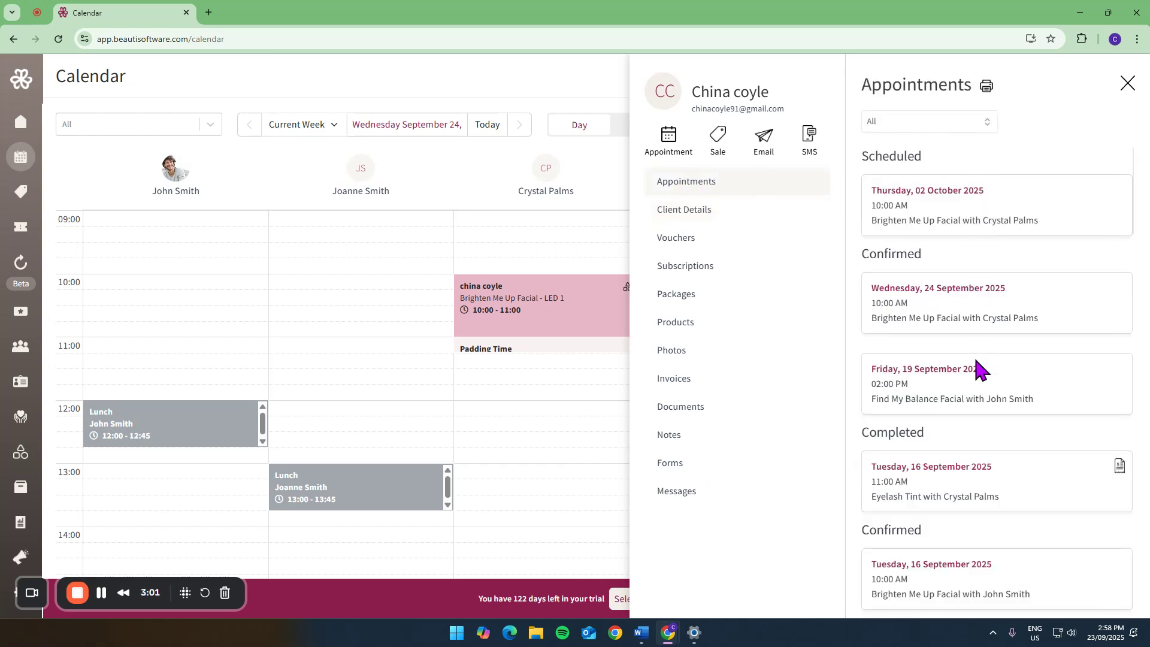
left_click(690, 211)
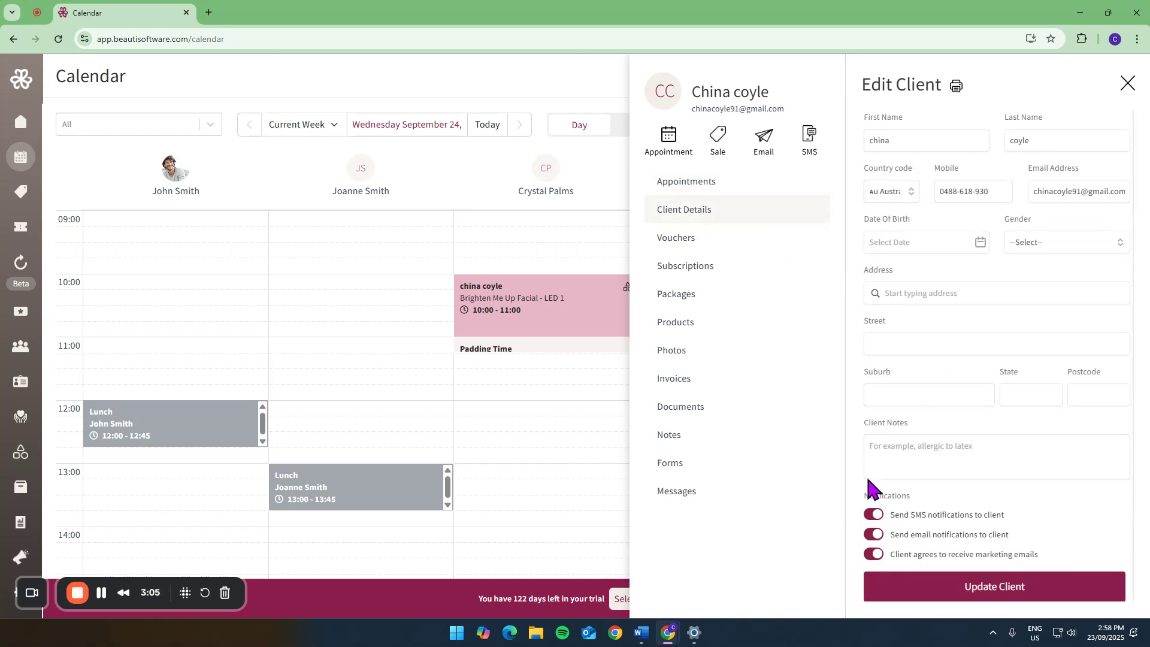
left_click(725, 237)
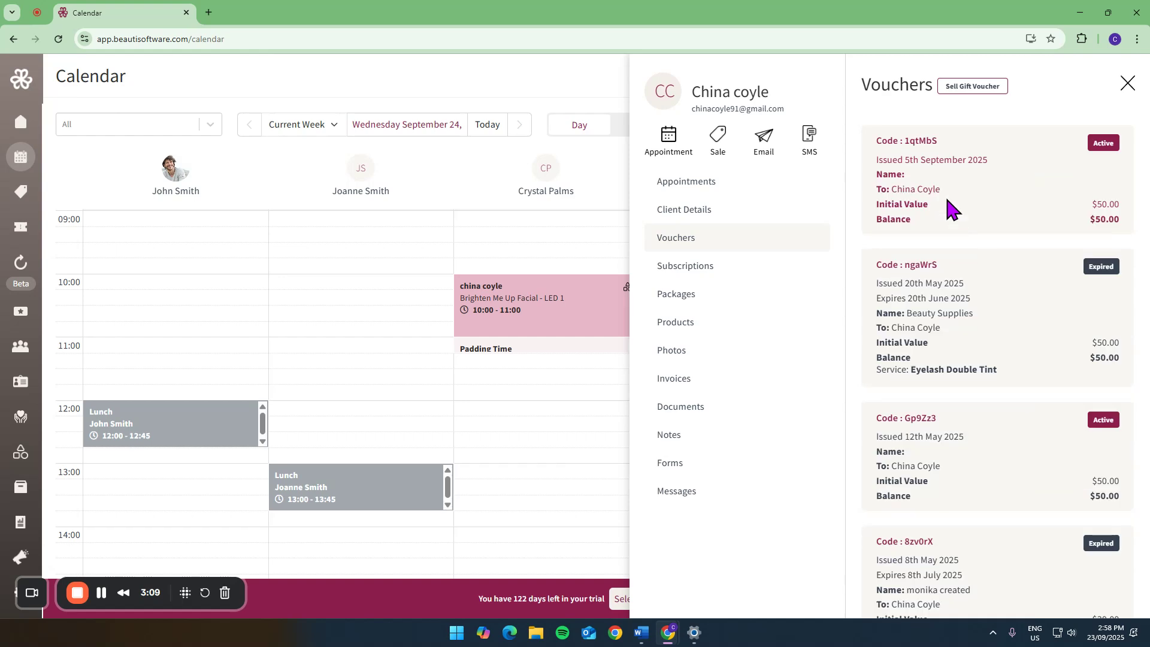
left_click(699, 267)
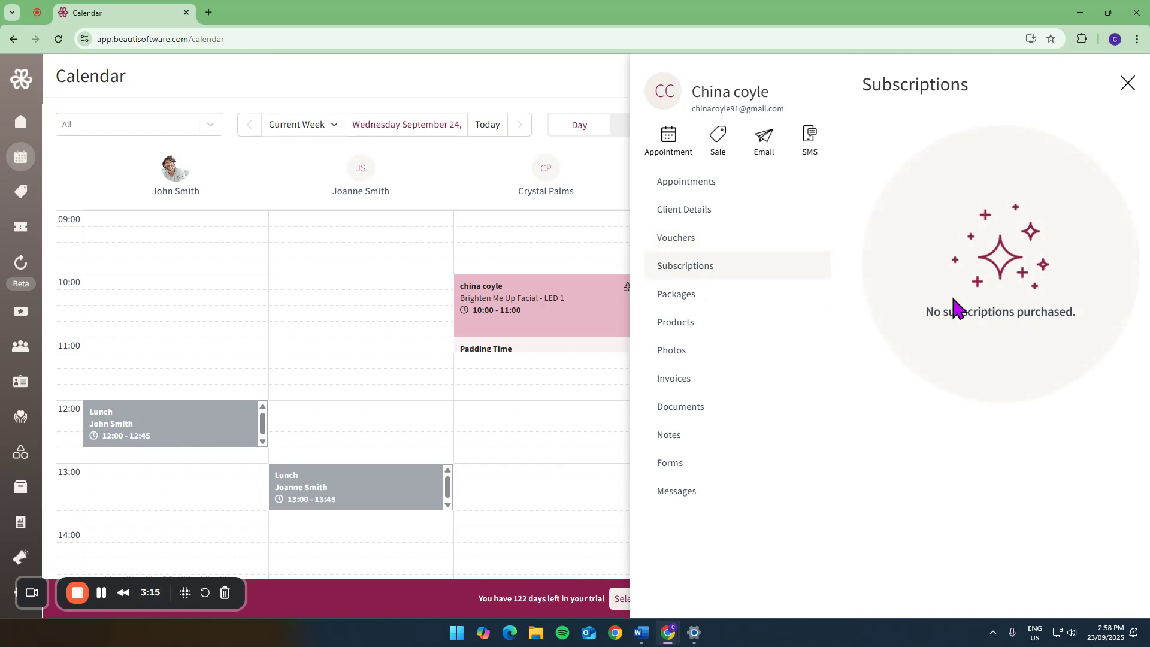
left_click(683, 298)
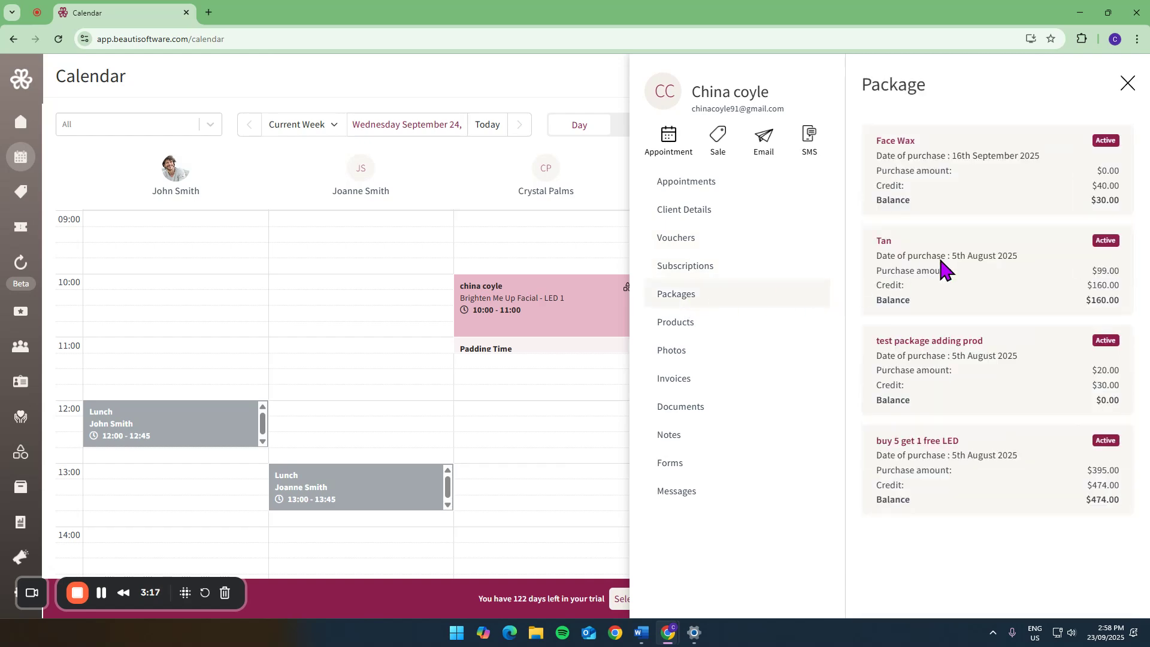
left_click(690, 330)
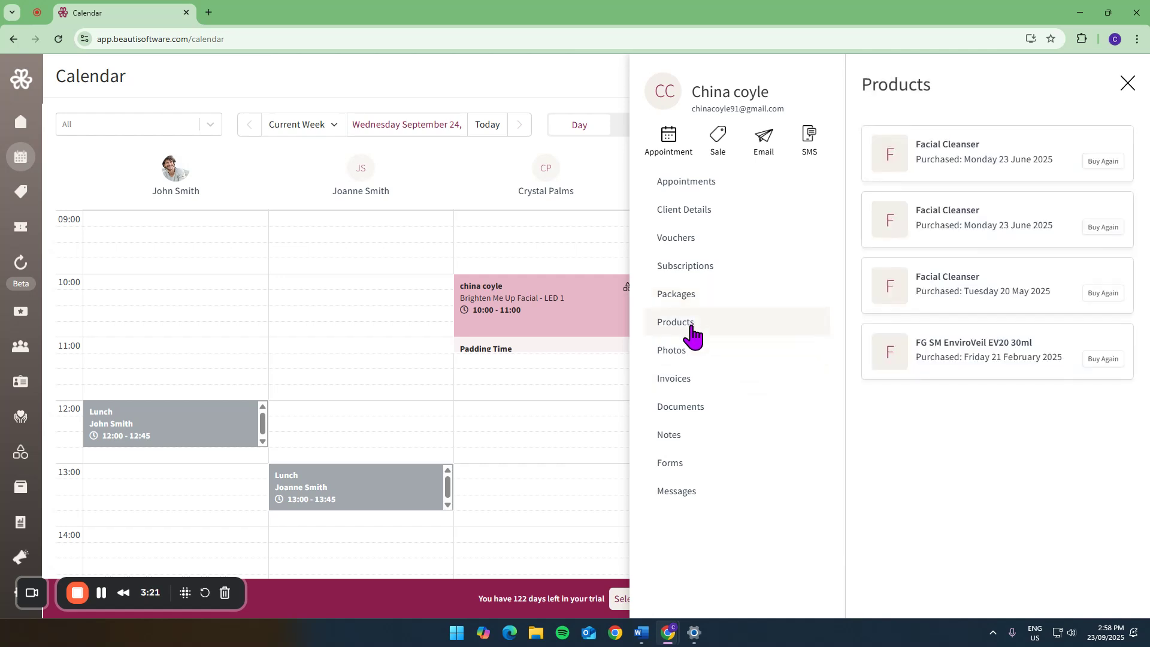
left_click(679, 353)
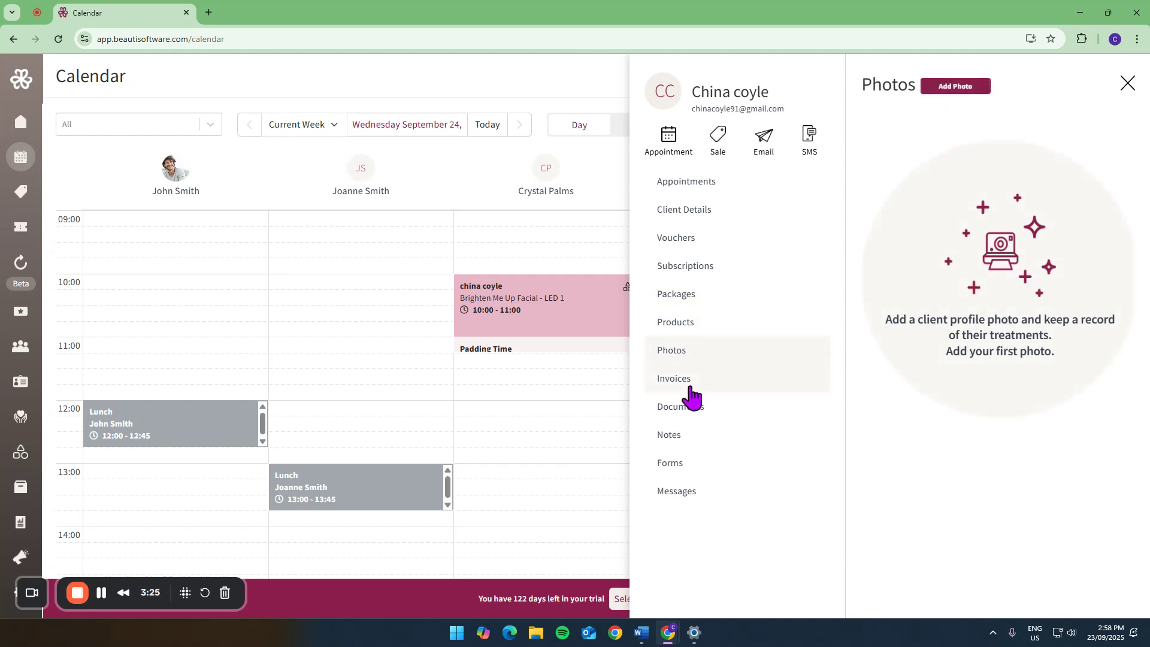
- Review the client's notes, the blank new-note entry and the forms section, and close the profile
left_click(672, 441)
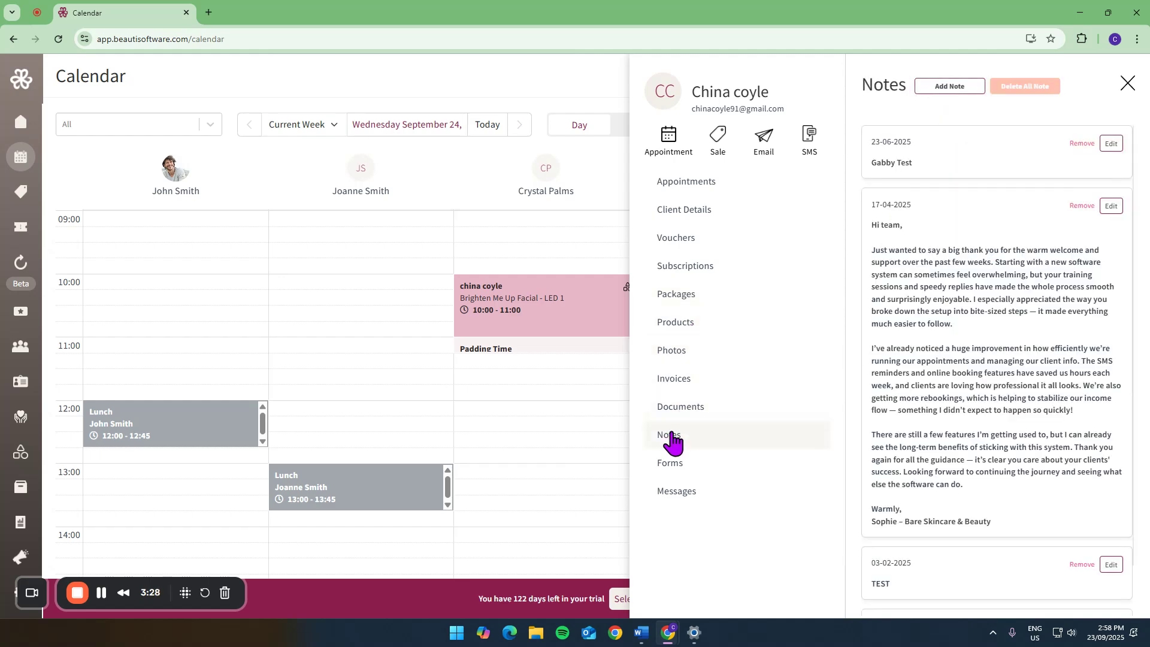
left_click(950, 85)
left_click(910, 142)
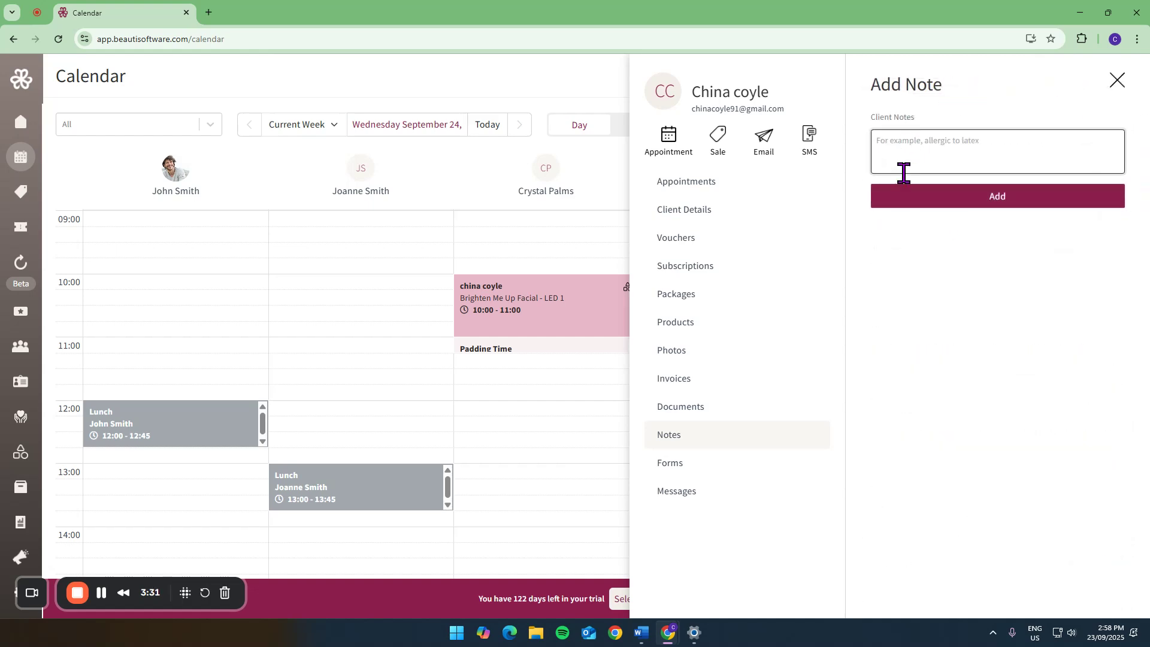
left_click(689, 470)
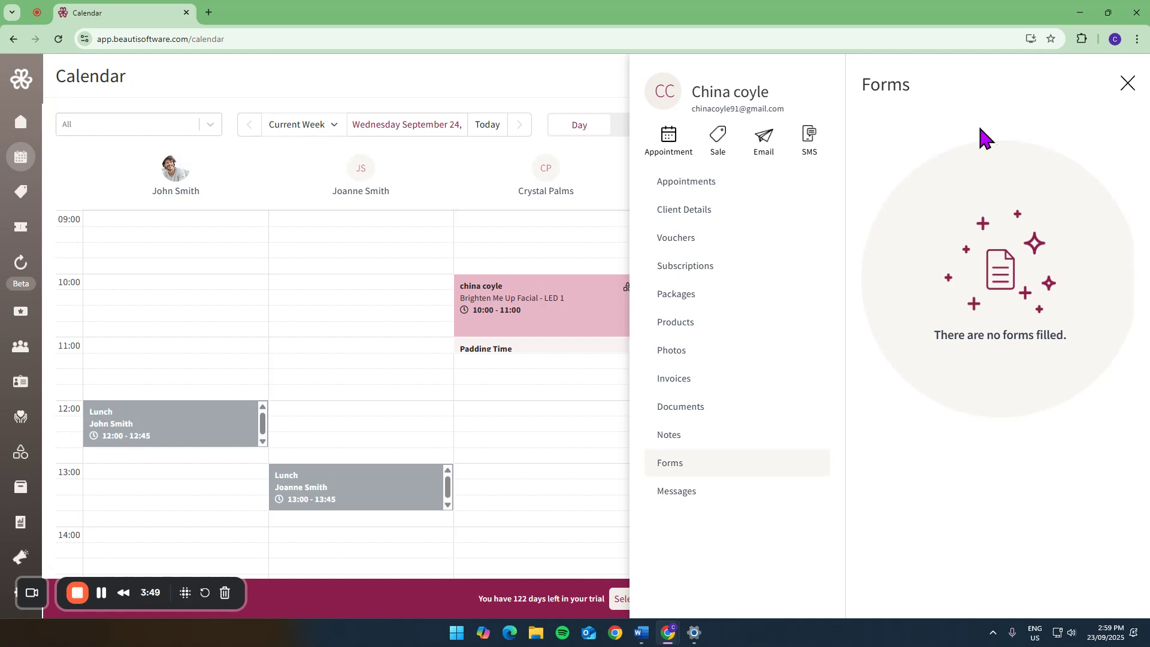
left_click(1128, 83)
- Search for the client by first name, open the third matching record and read through its completed Consultation Form
left_click(1039, 78)
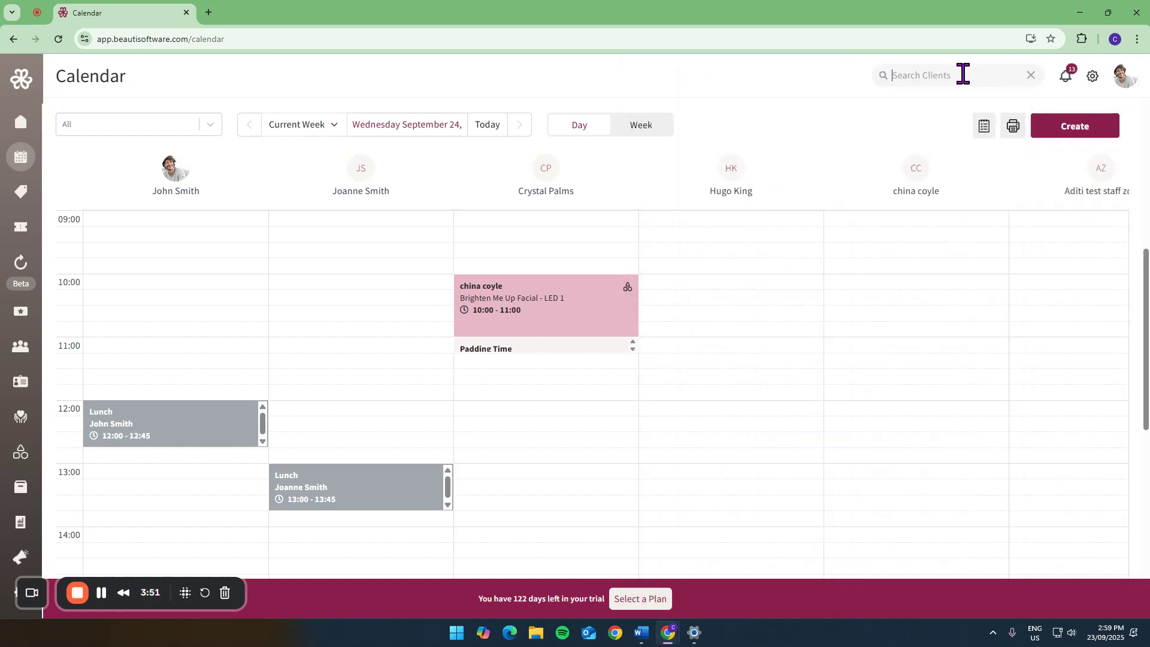
type("china")
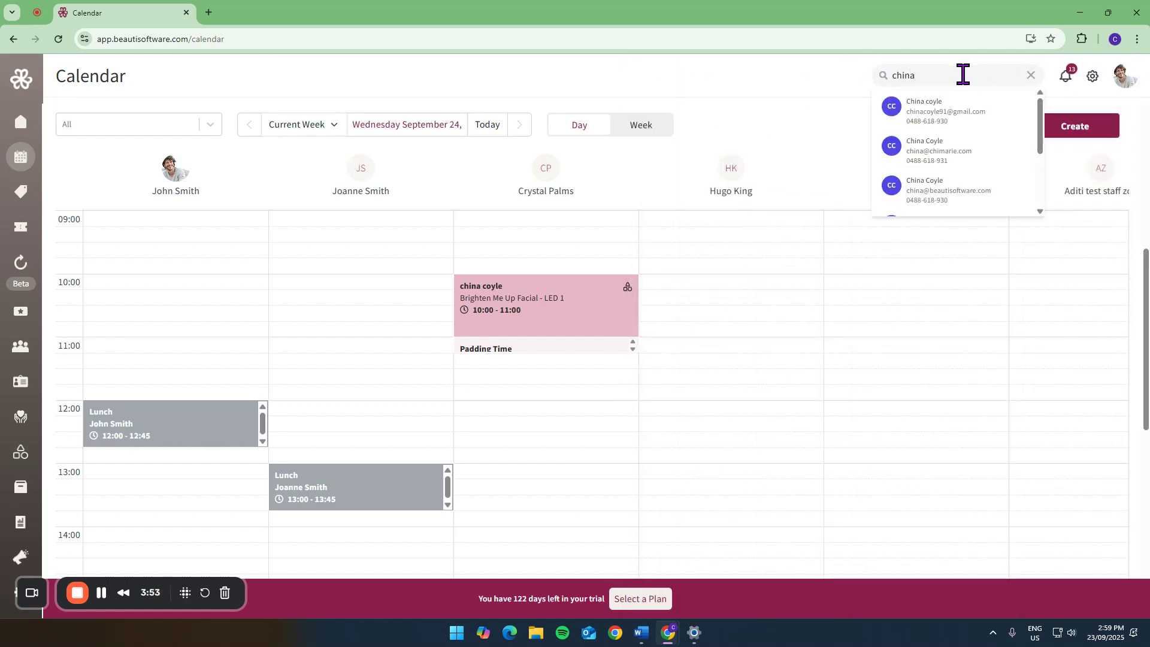
left_click(941, 195)
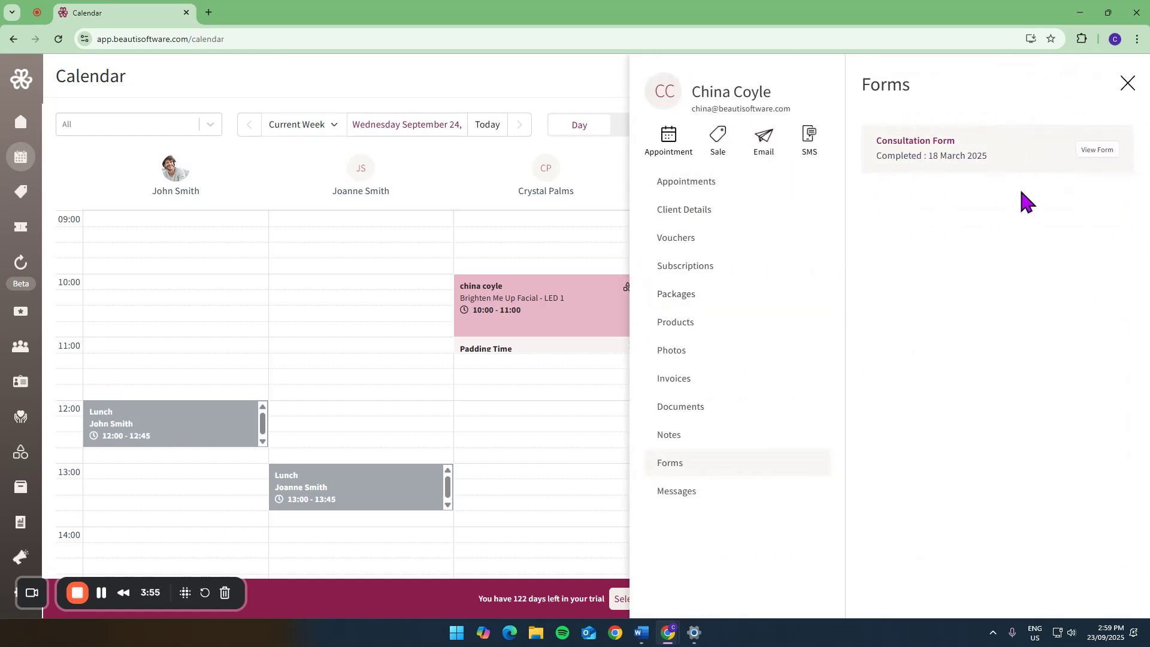
left_click(1094, 151)
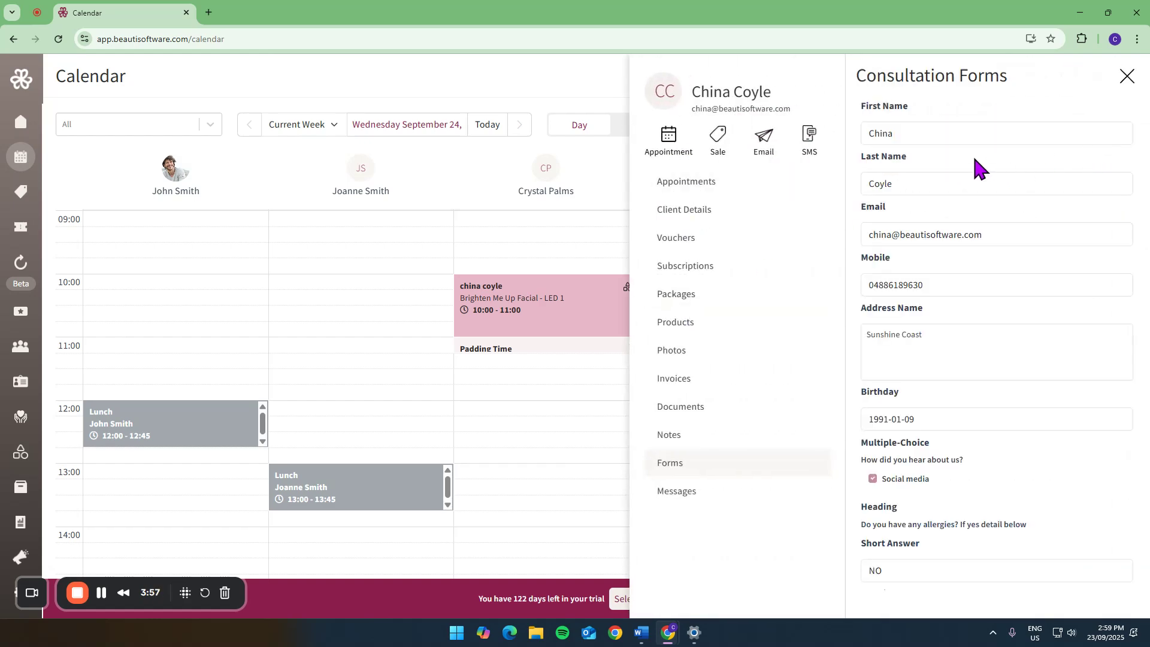
scroll(978, 174, "down", 5)
scroll(971, 246, "up", 5)
- View the client's message history and the message entry area, and close the profile
left_click(683, 491)
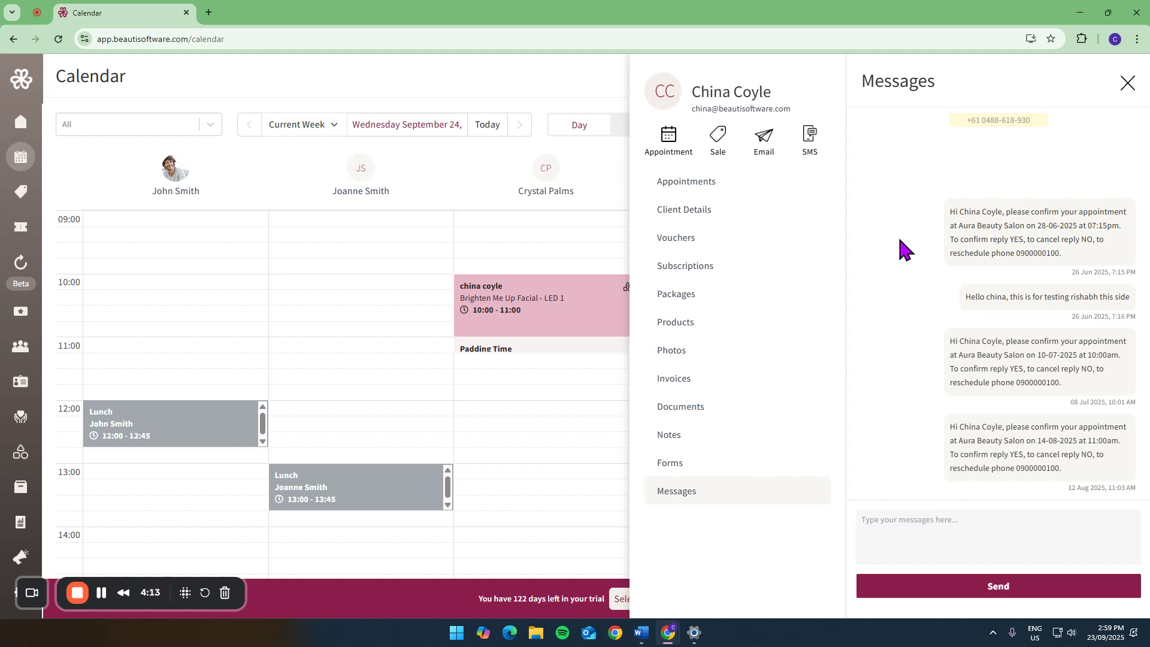
left_click(910, 525)
left_click(1129, 84)
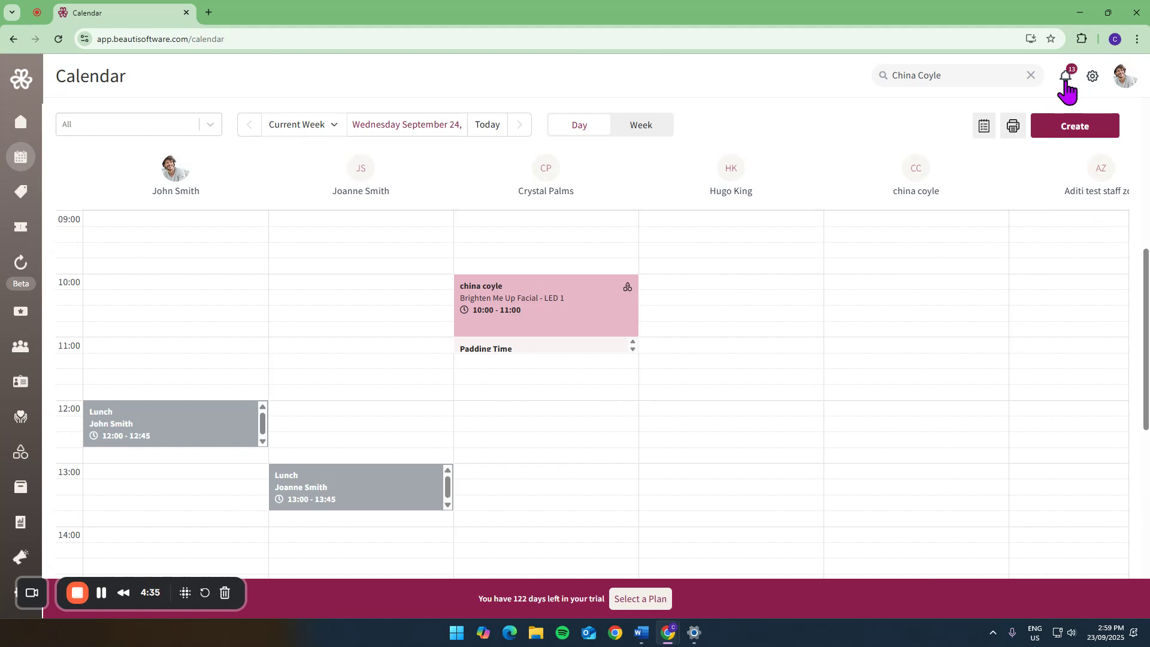
- Generate the link for the Consultation Form from the calendar and open it in a new browser tab
left_click(984, 127)
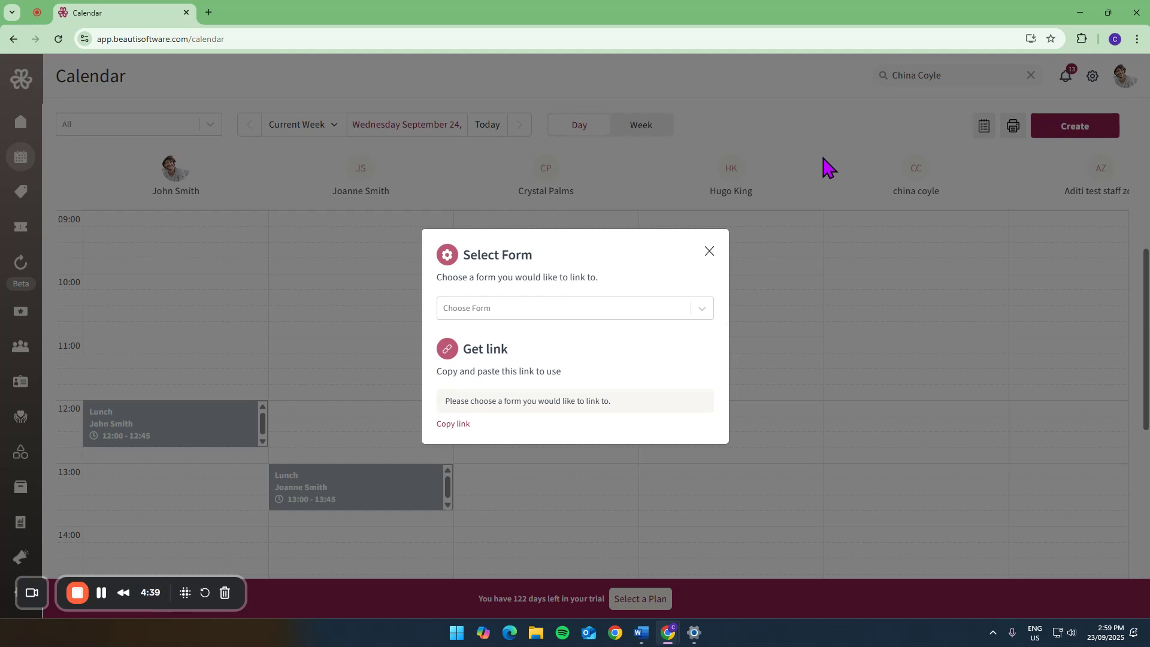
left_click(525, 308)
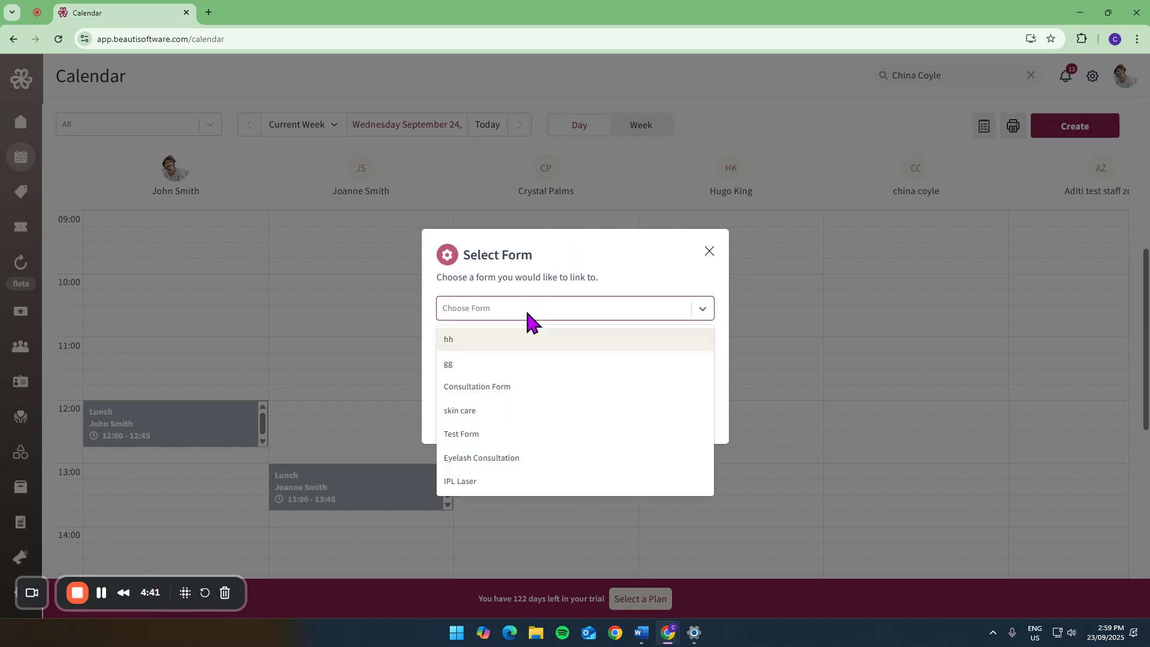
left_click(493, 387)
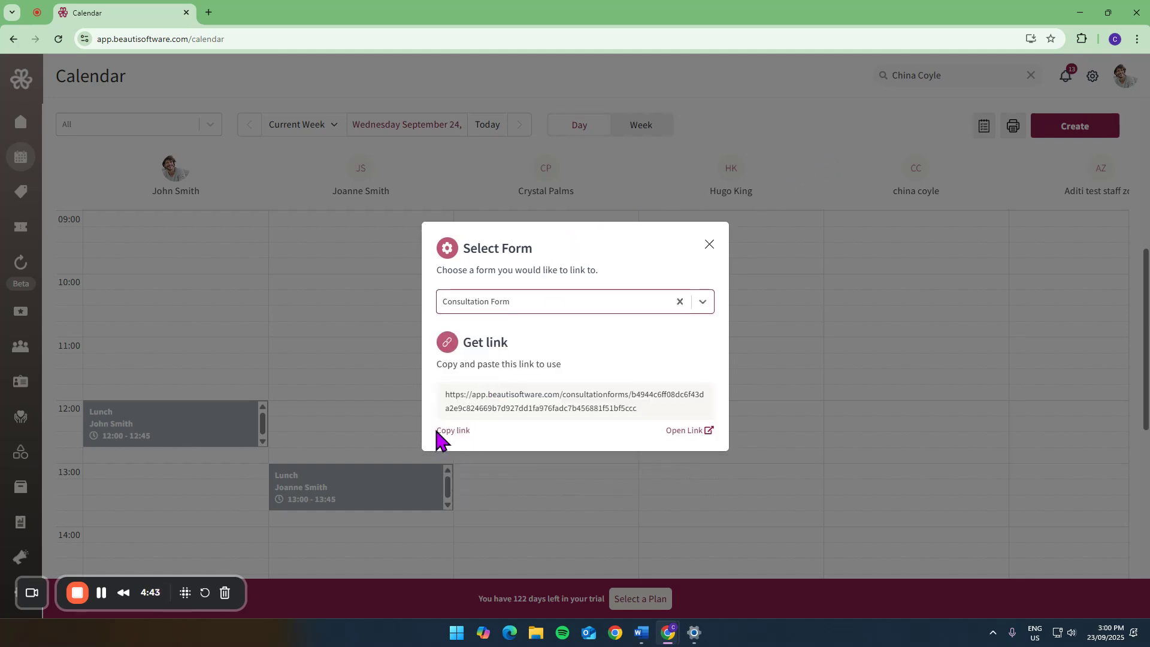
left_click(688, 431)
- Start the online consultation form with the client's mobile number, look through its questions, and return to the calendar
left_click(483, 306)
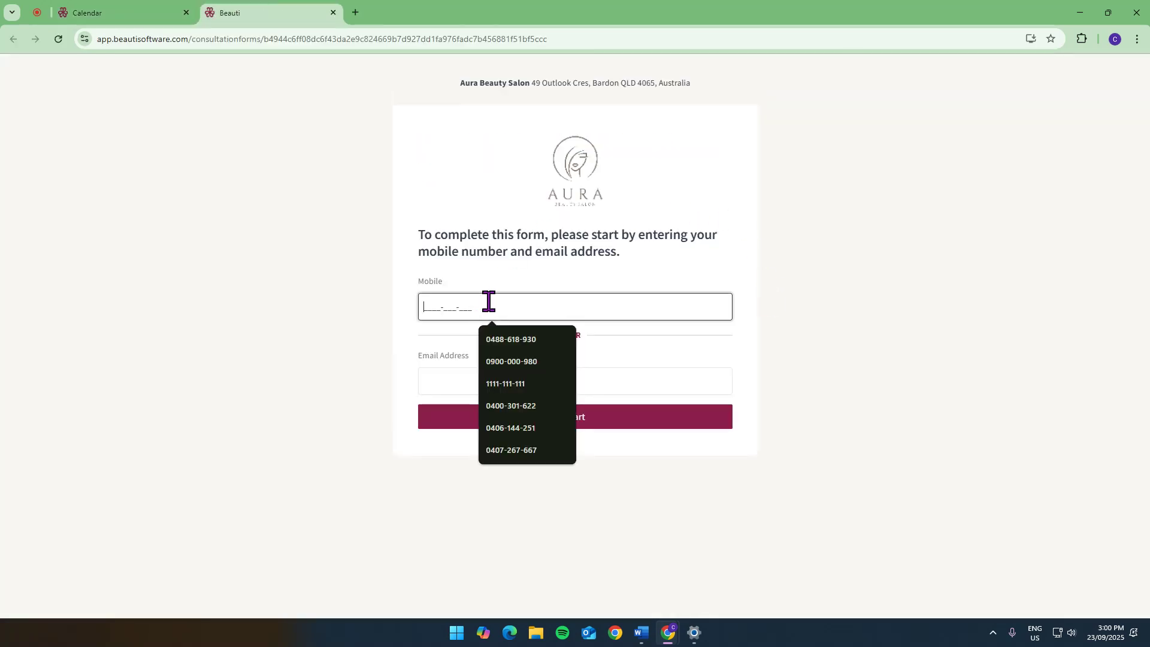
left_click(502, 343)
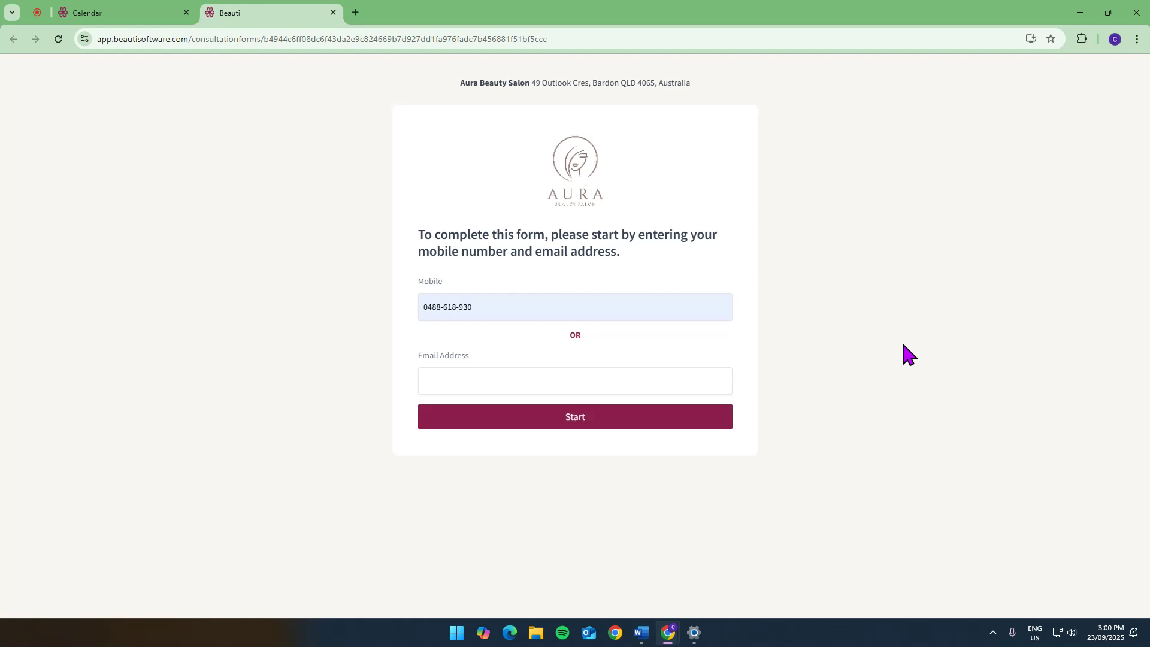
scroll(571, 318, "down", 7)
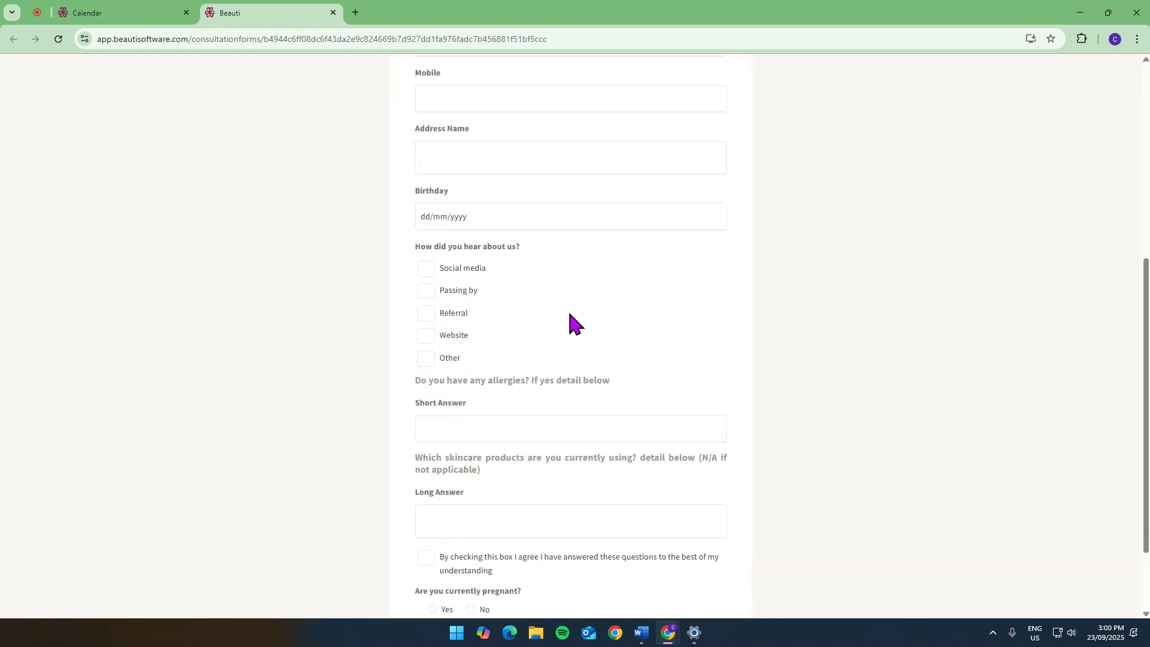
scroll(571, 318, "up", 7)
left_click(108, 13)
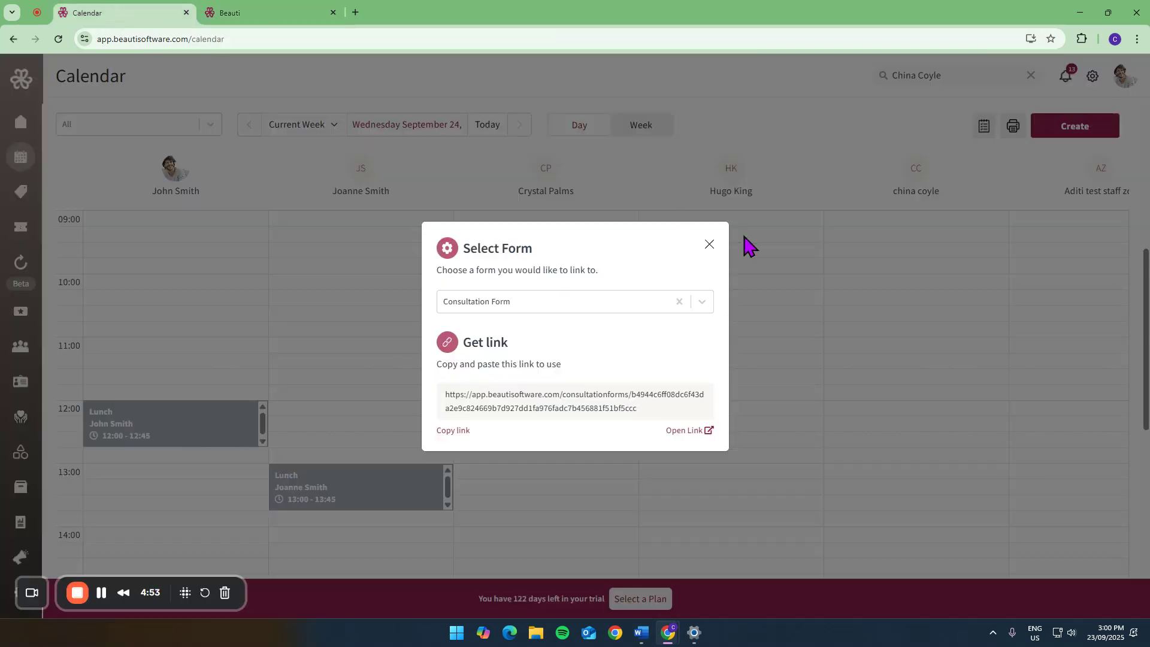
left_click(709, 244)
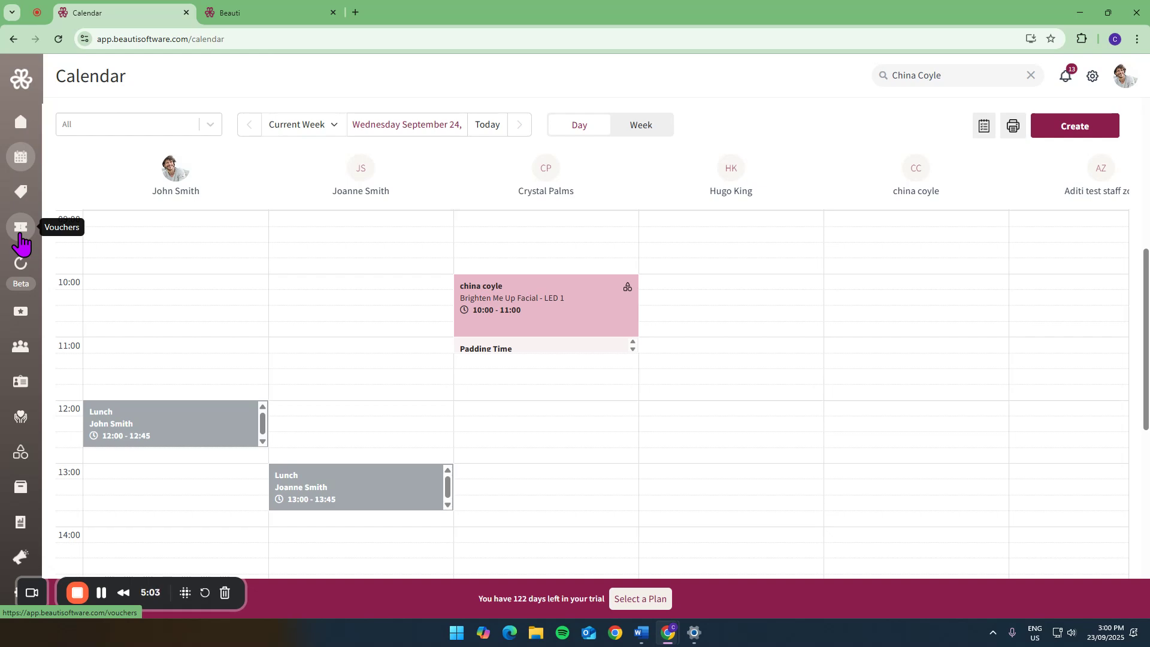
- Open the $52.00 Example subscription for editing and review its name, number of payments, amount, frequency and custom first payment settings
left_click(21, 263)
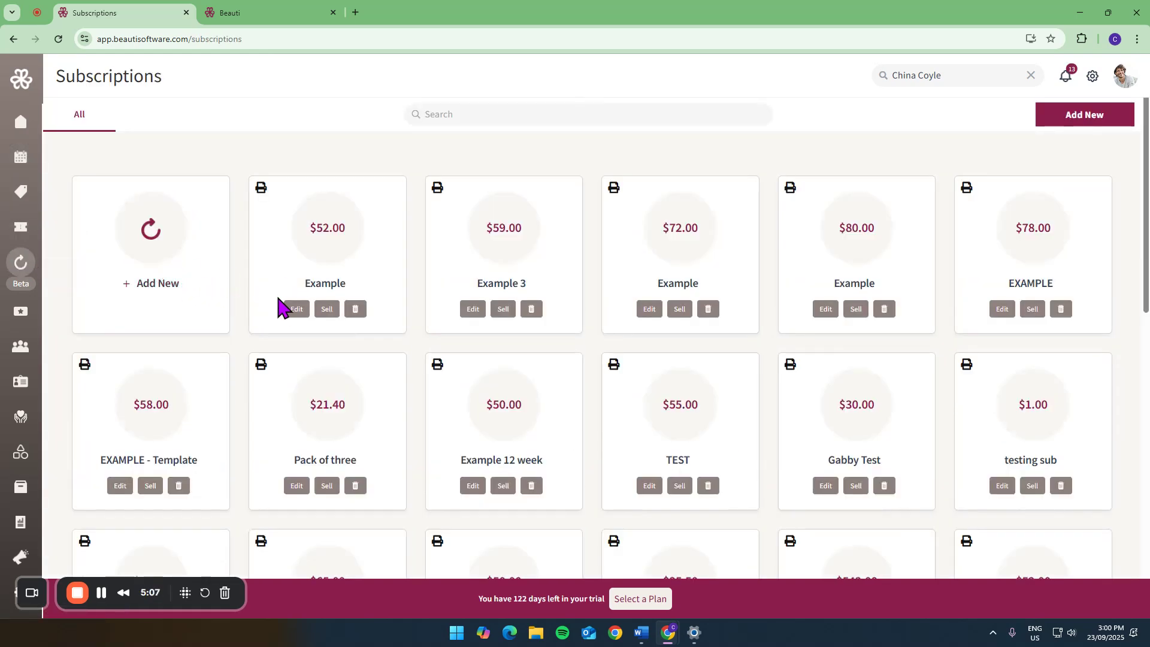
left_click(297, 309)
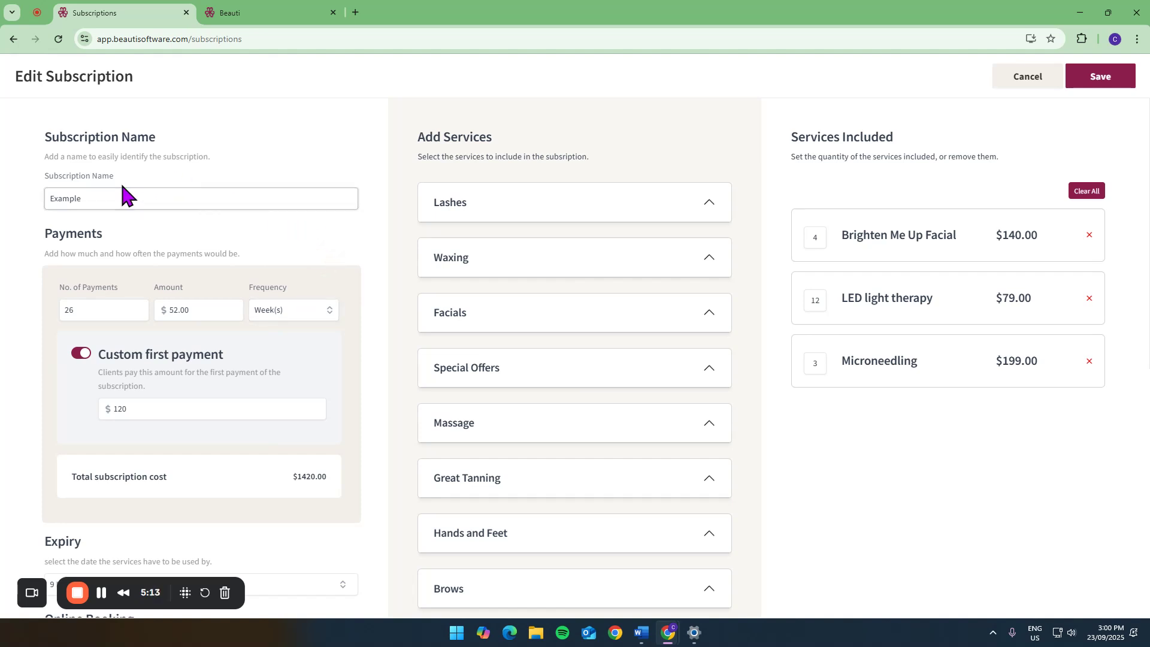
left_click(105, 203)
double_click(90, 309)
left_click(85, 309)
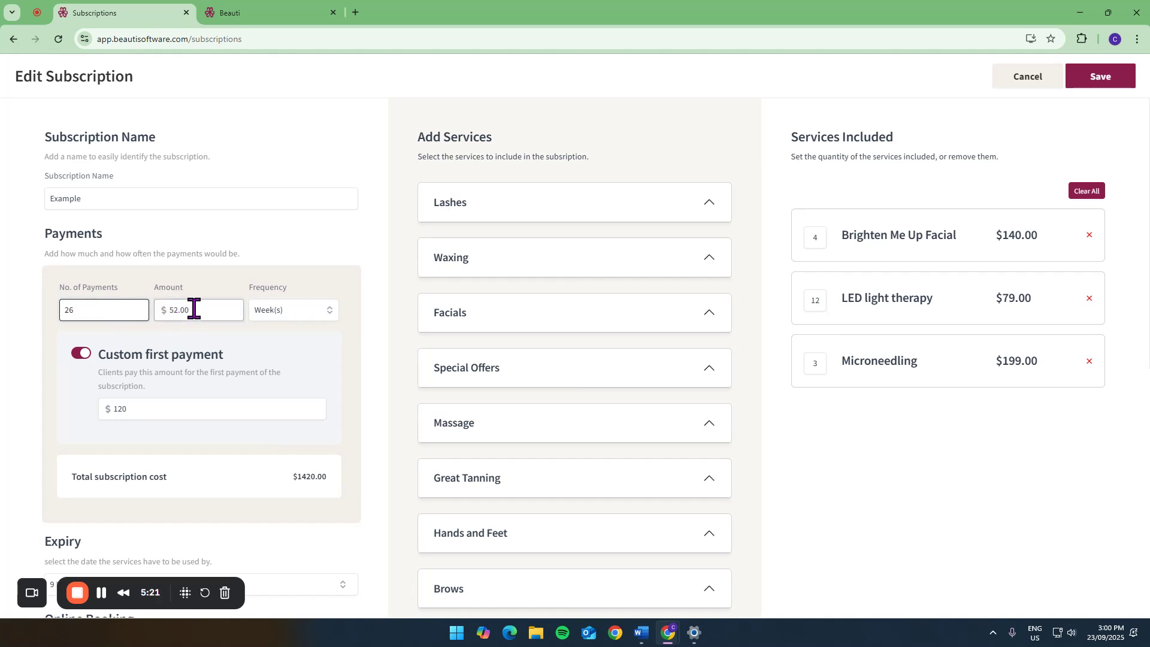
left_click(277, 310)
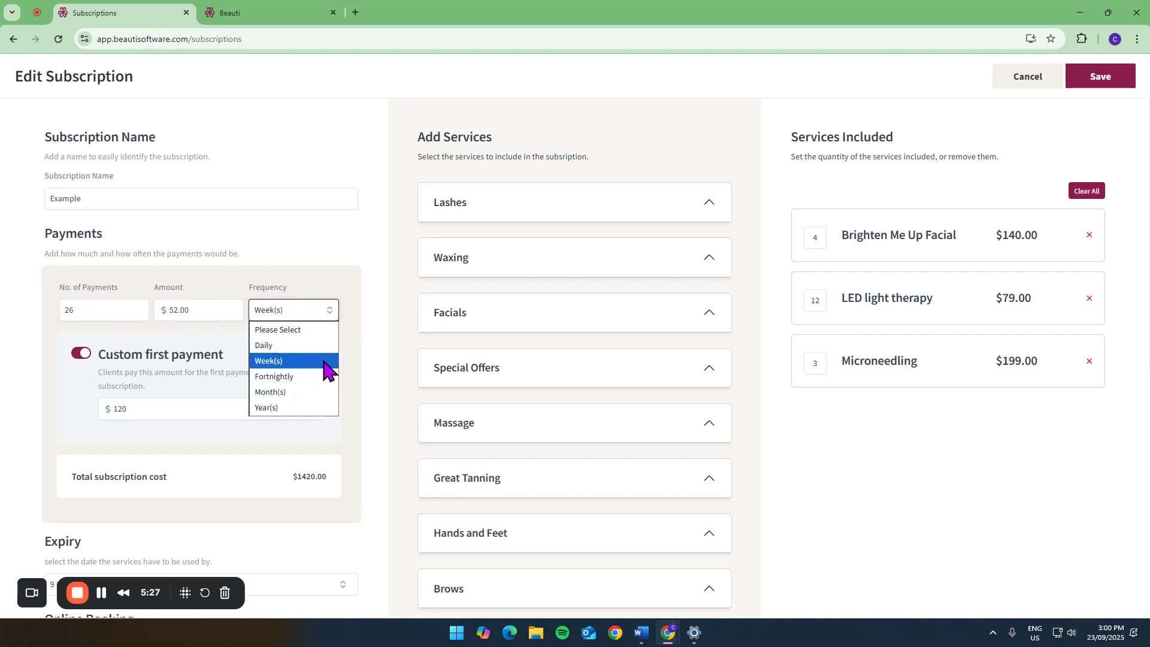
left_click(214, 352)
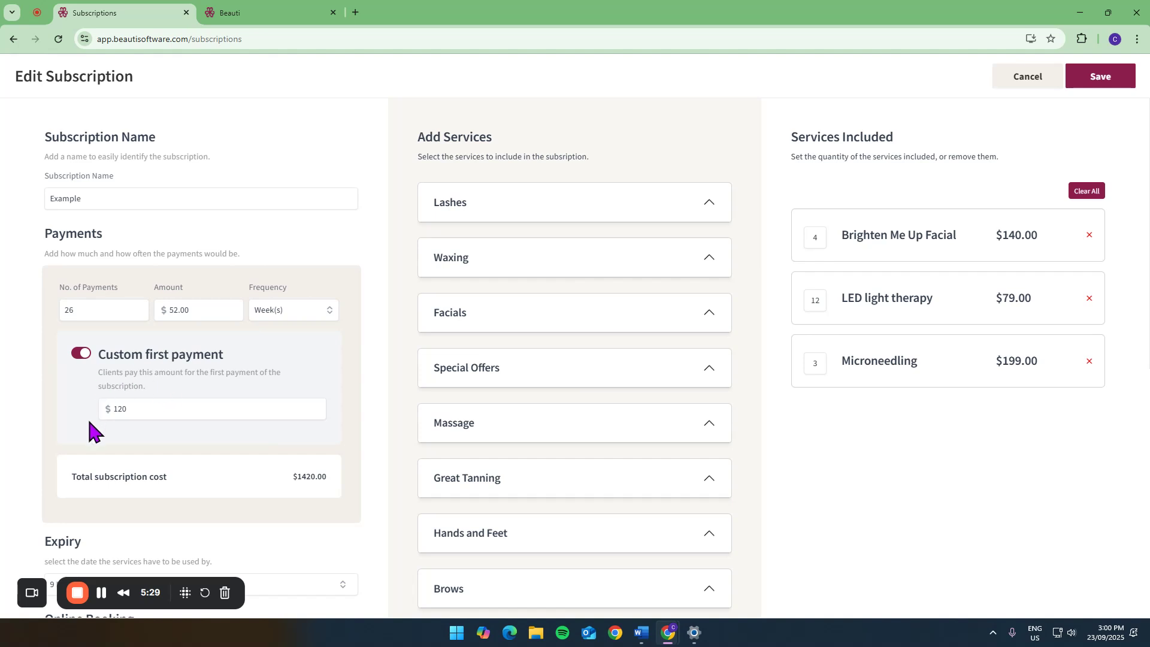
left_click(149, 407)
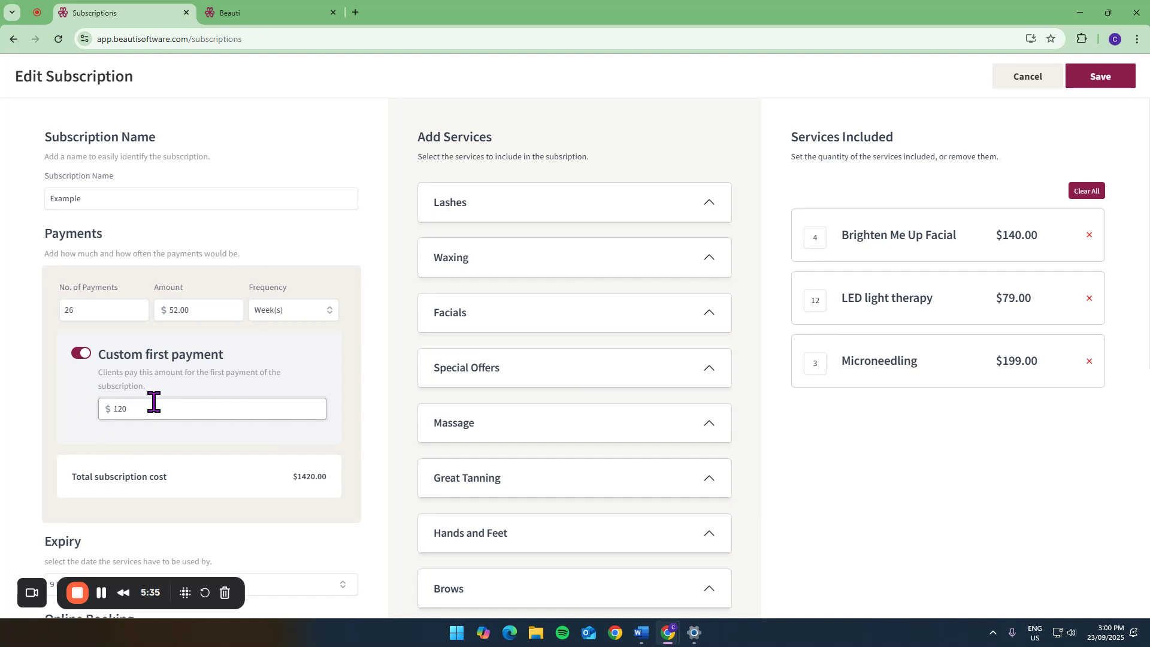
- Review the subscription's payment amounts, expiry, online booking options, terms and included services, and leave it without saving
left_click(204, 311)
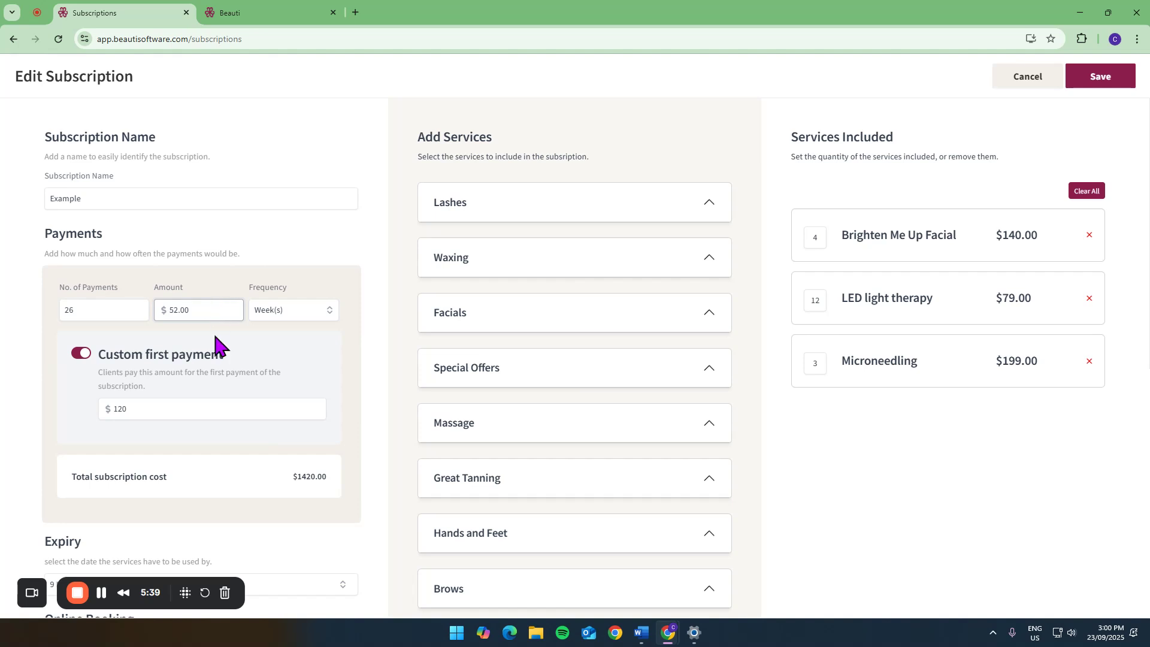
left_click(172, 414)
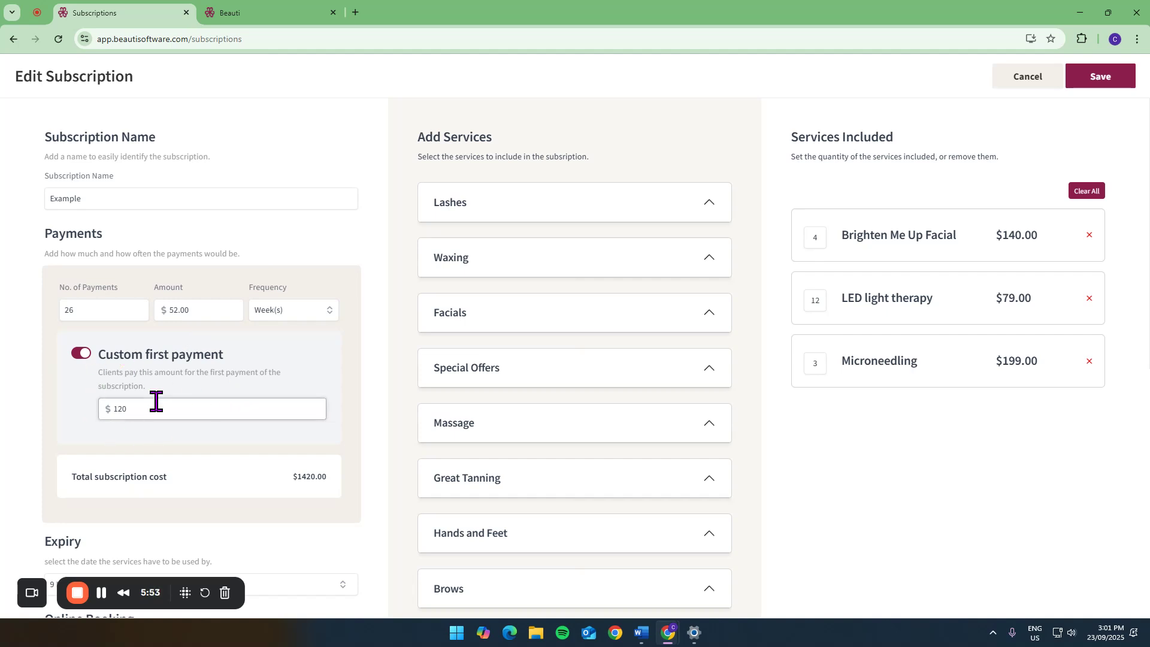
scroll(156, 401, "down", 4)
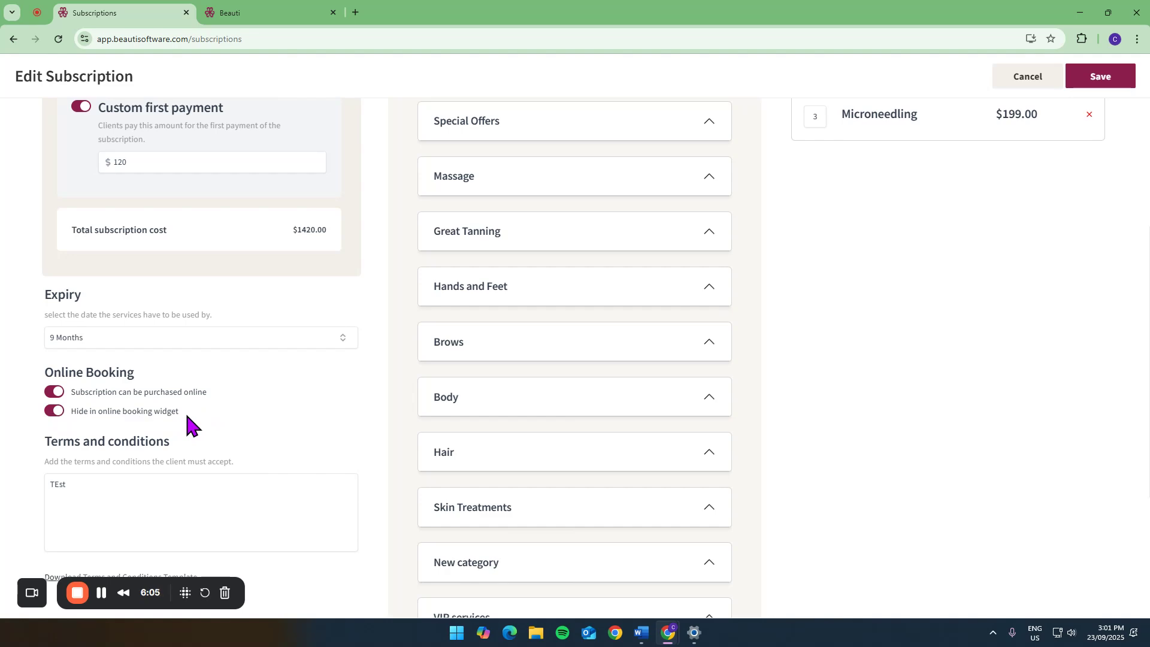
scroll(187, 415, "up", 4)
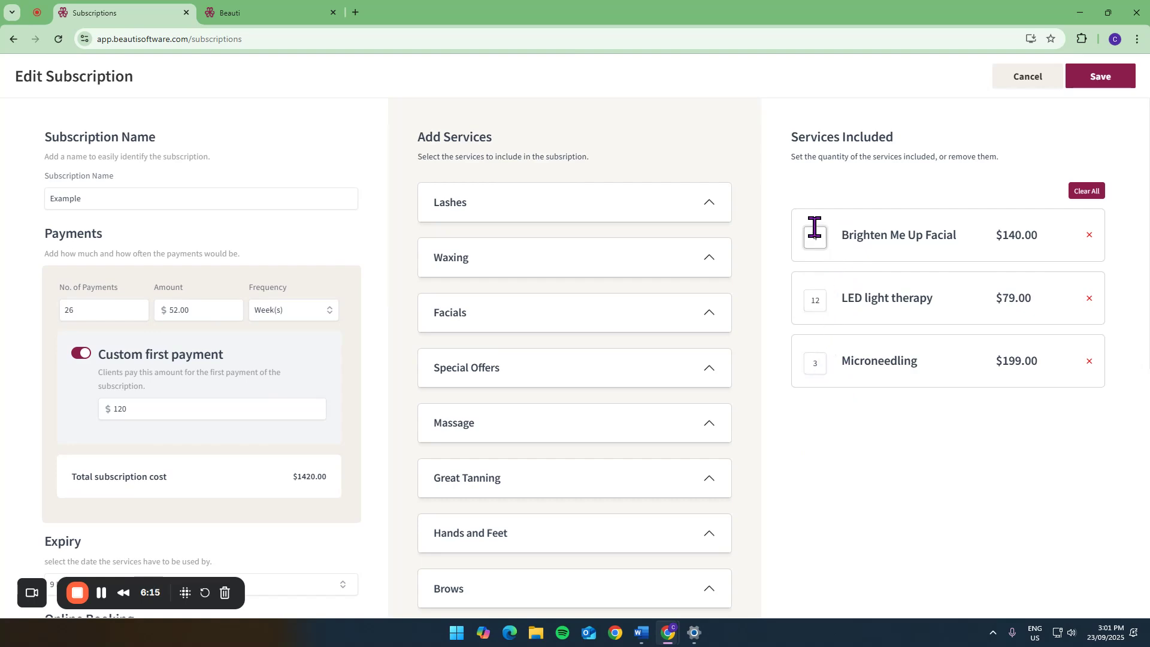
left_click(1029, 76)
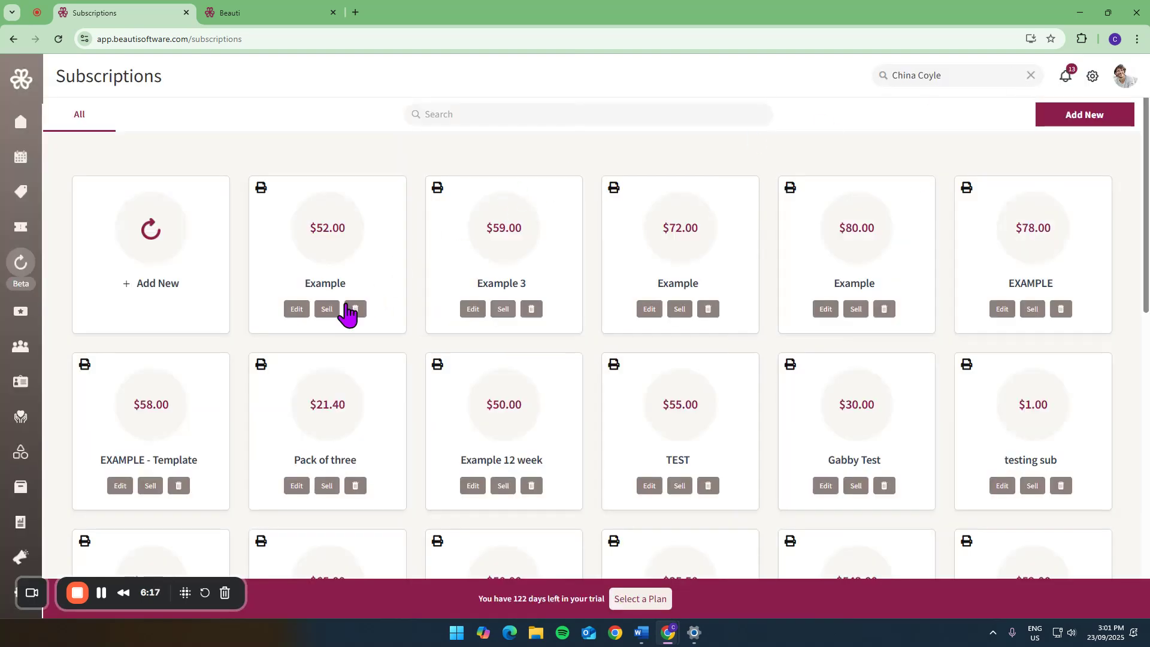
- Start a sale of the $52.00 Example subscription and assign it to the client found by first name
left_click(337, 309)
left_click(711, 154)
type("ch")
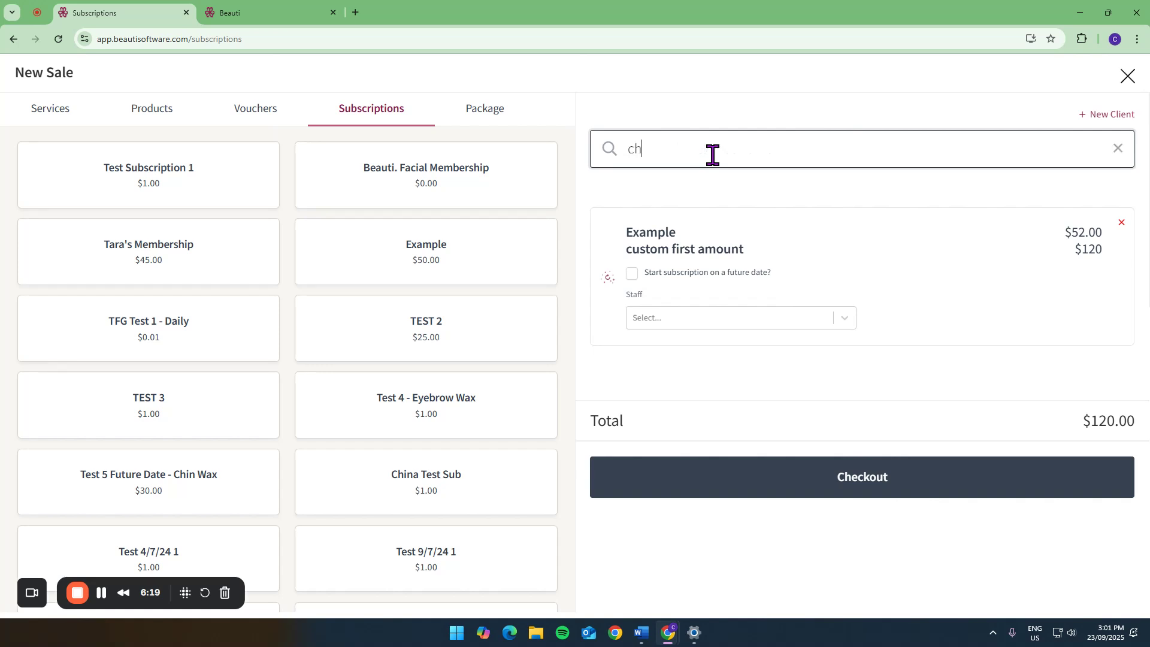
type("ina")
left_click(714, 198)
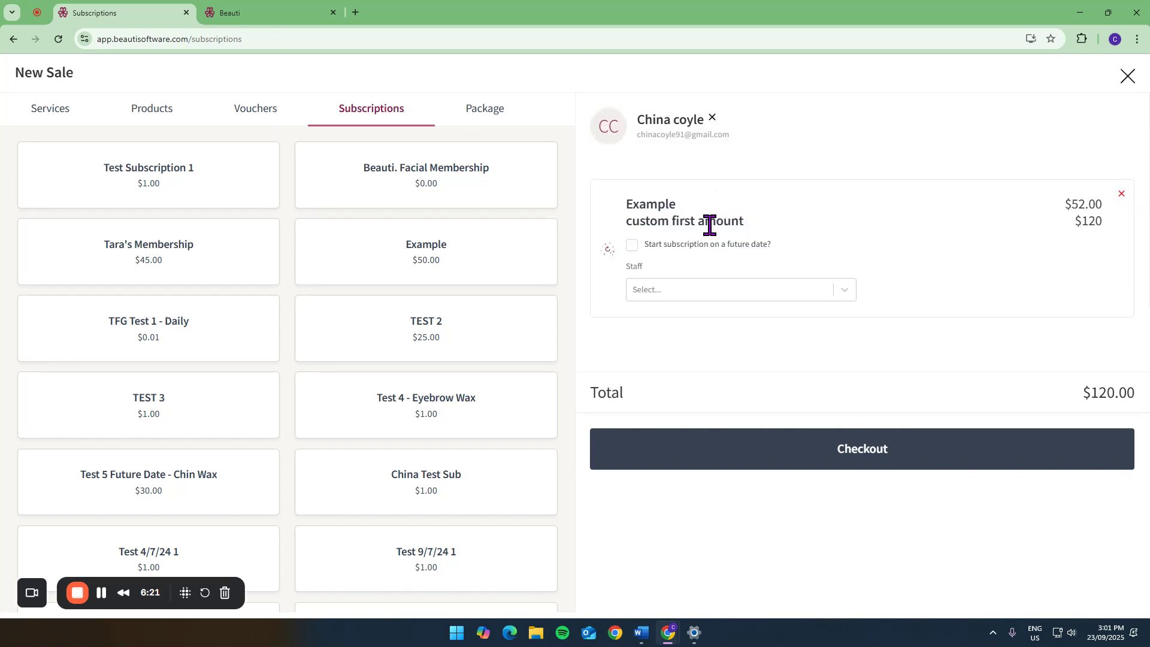
- Try starting the subscription on a future date of 30/09/2025, and turn the future start option back off
left_click(632, 245)
left_click(803, 291)
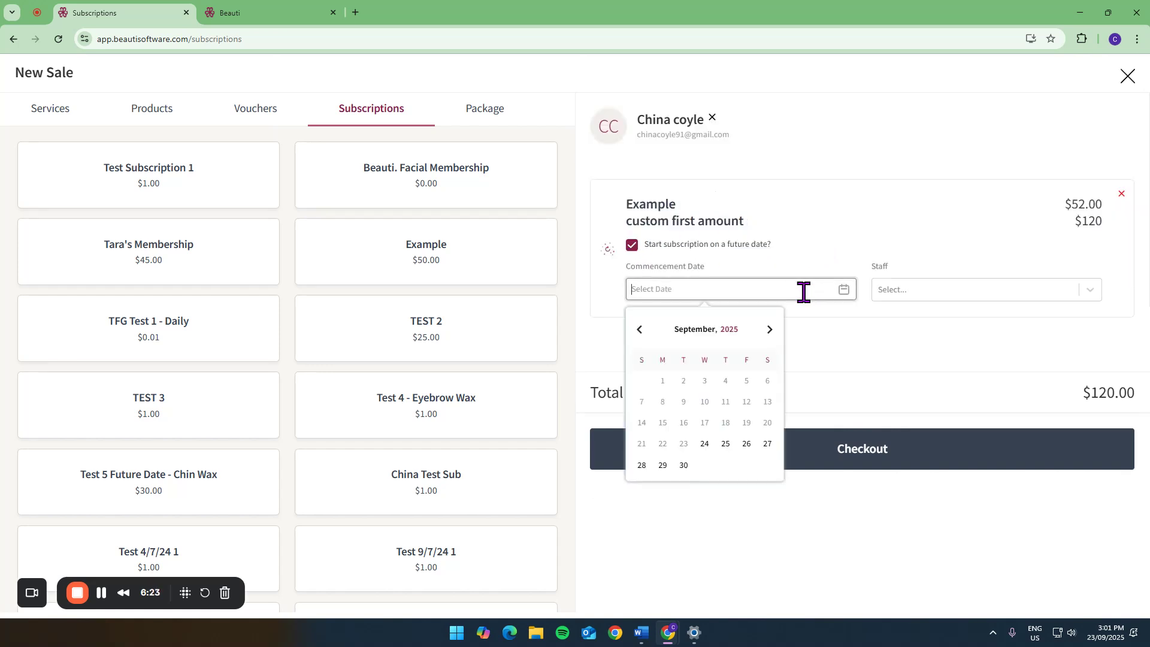
left_click(685, 465)
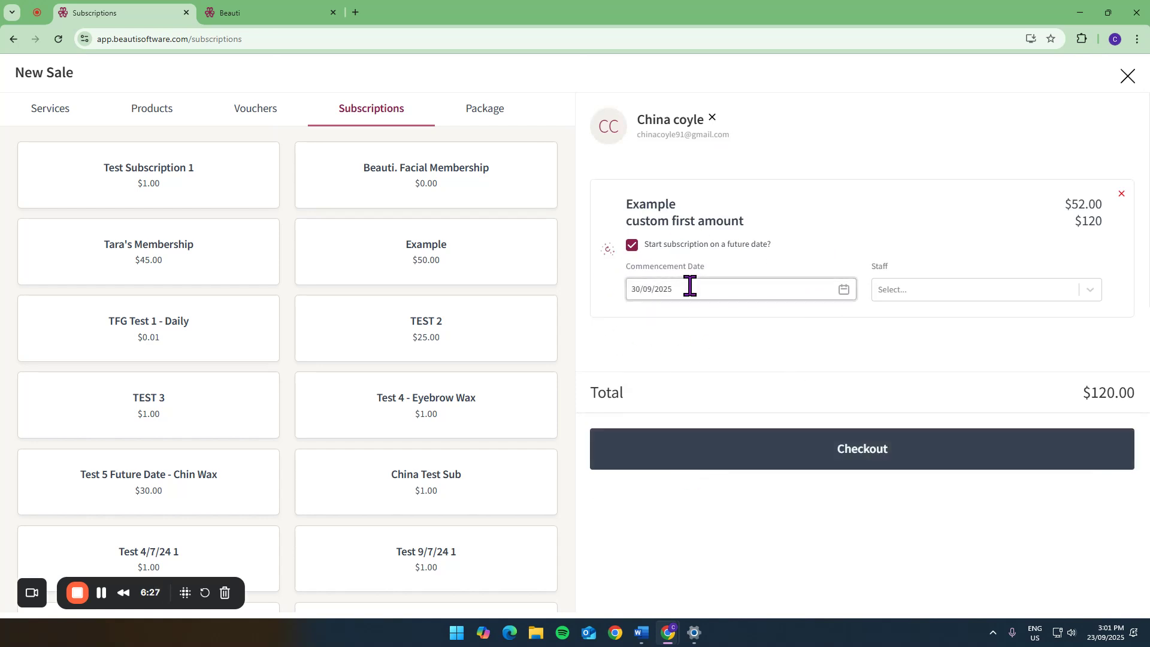
left_click(633, 245)
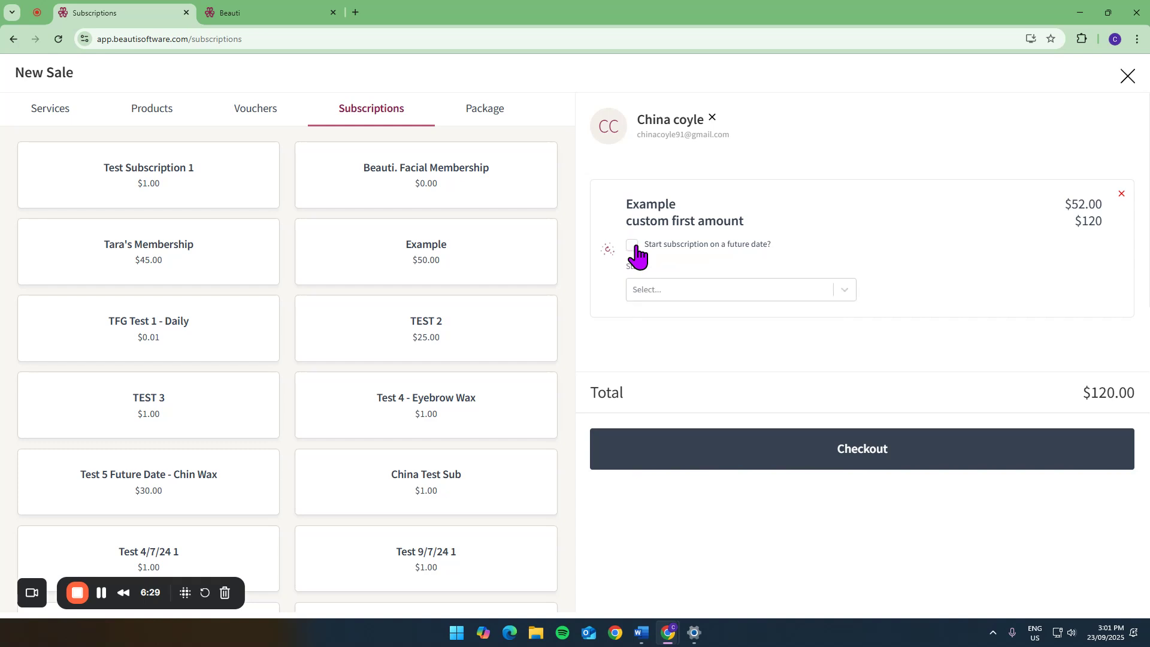
- Assign a staff member to the subscription sale and close the sale without checking out
left_click(686, 289)
left_click(667, 342)
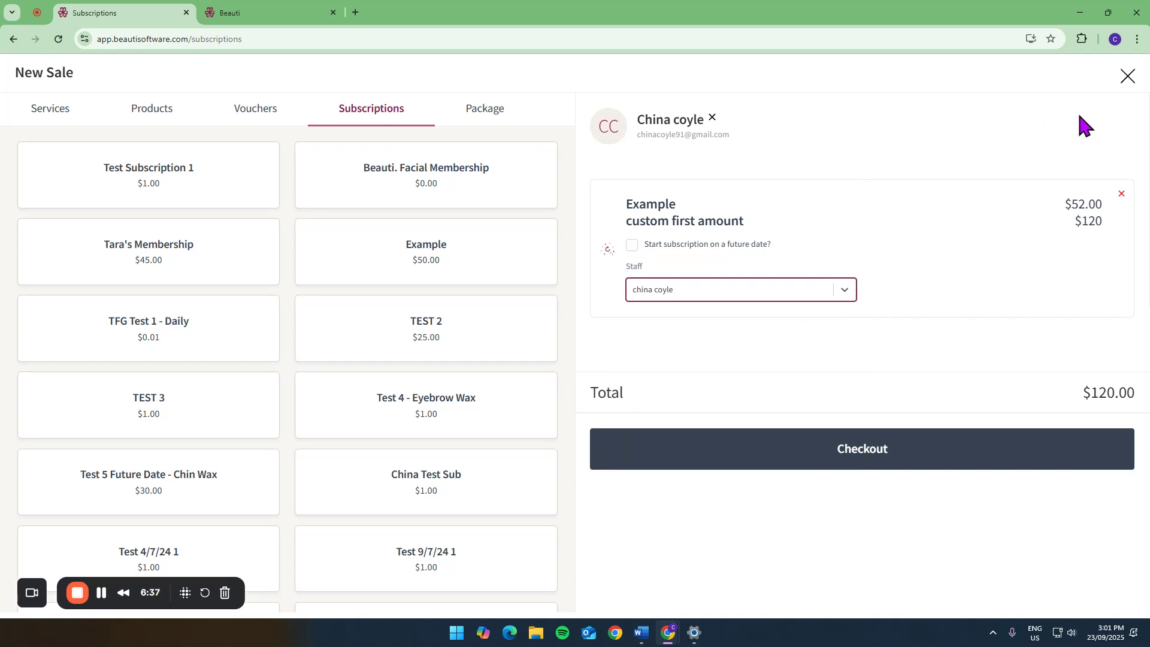
left_click(1129, 76)
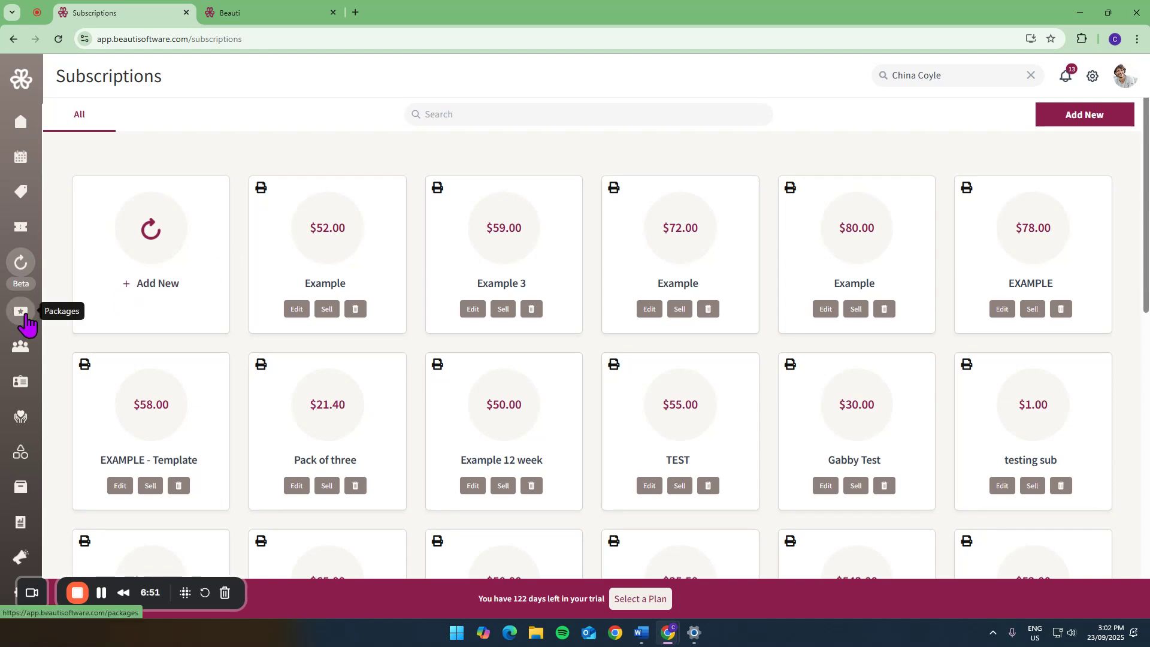
- Open the buy 5 get 1 free LED package for editing, review its cost, value and online purchase settings, and leave without saving
left_click(25, 323)
scroll(474, 348, "down", 2)
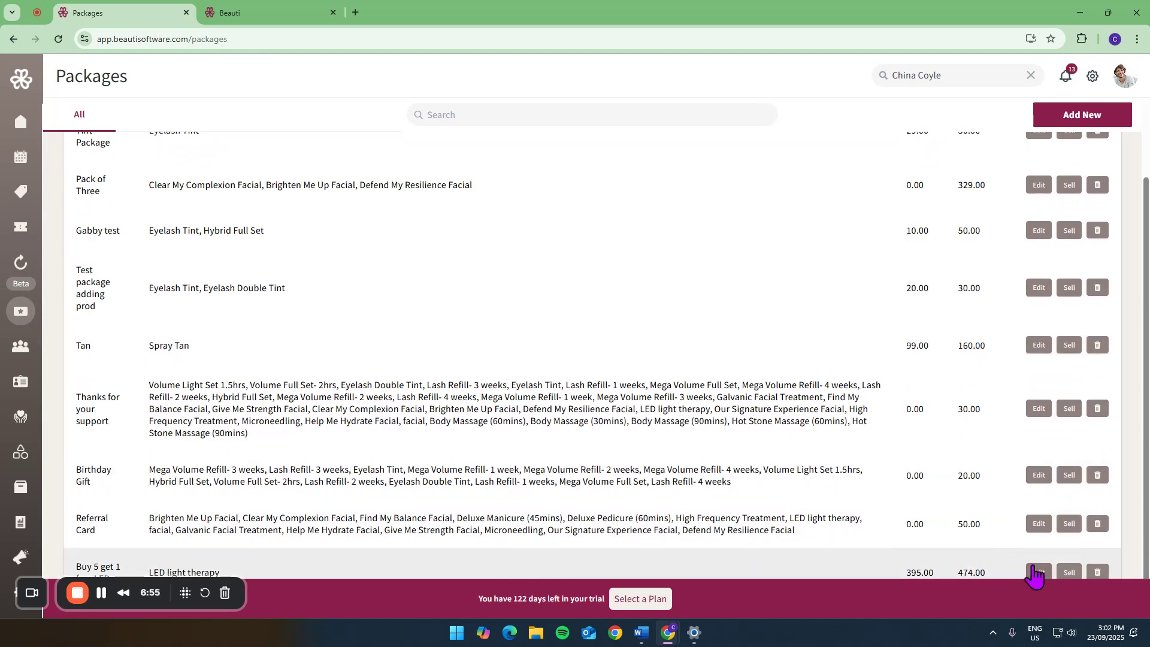
left_click(1039, 573)
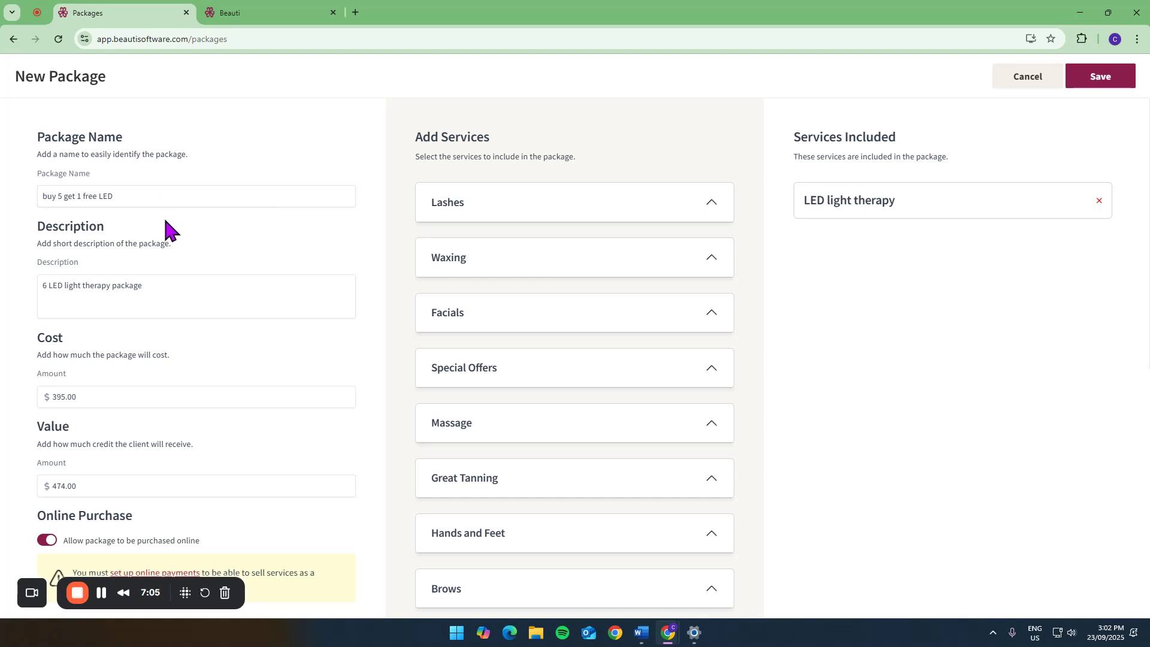
scroll(171, 375, "down", 2)
scroll(174, 379, "up", 1)
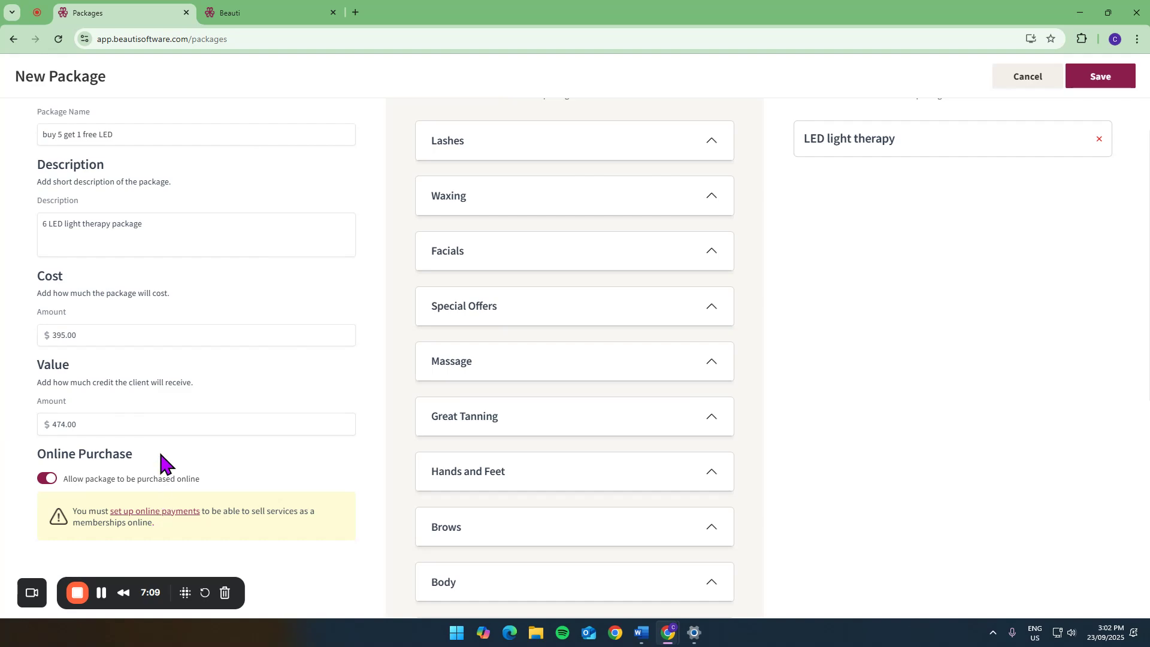
left_click(1032, 73)
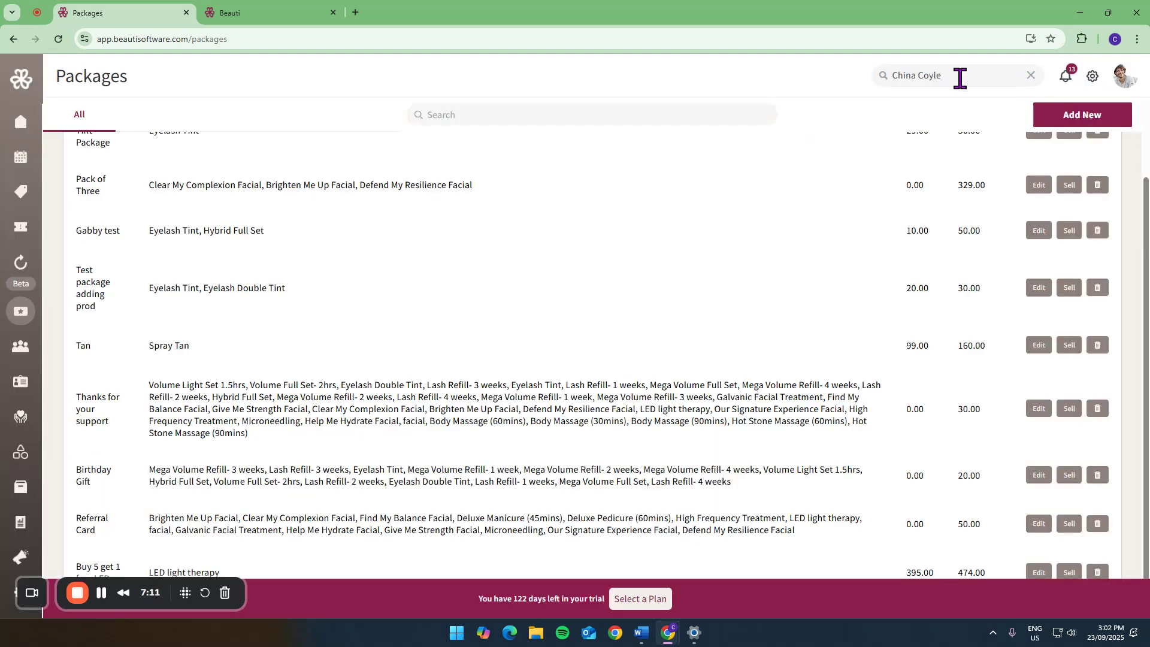
- Review the details, working hours and services of the staff member with the camera photo, and view the weekly staff roster
left_click(21, 354)
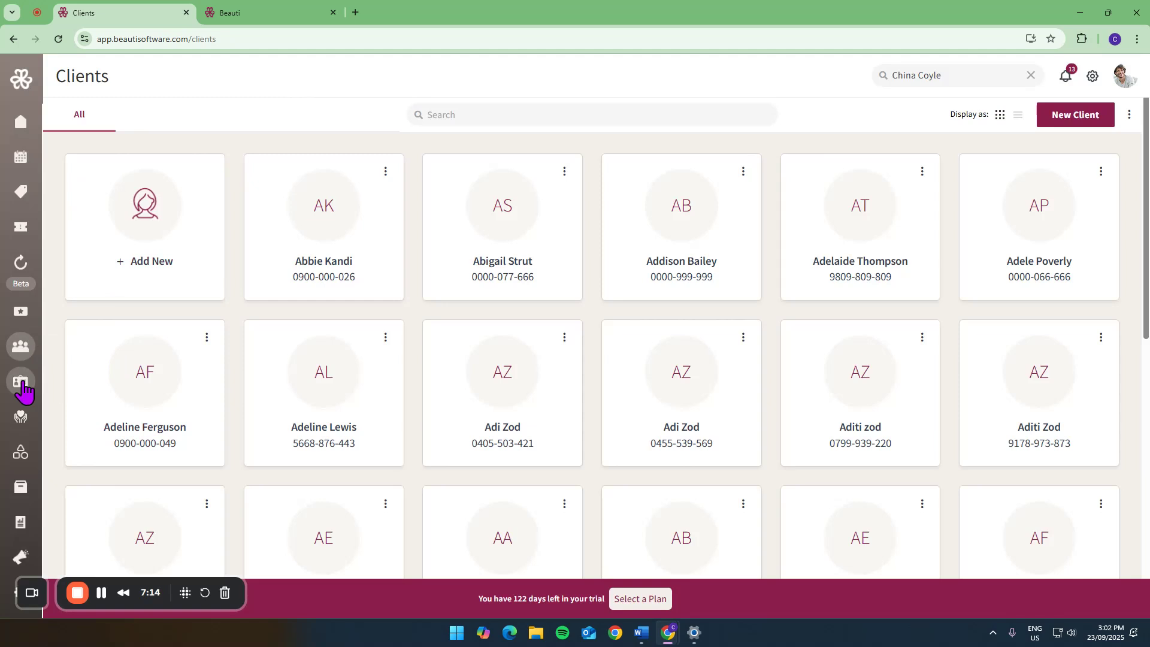
left_click(21, 383)
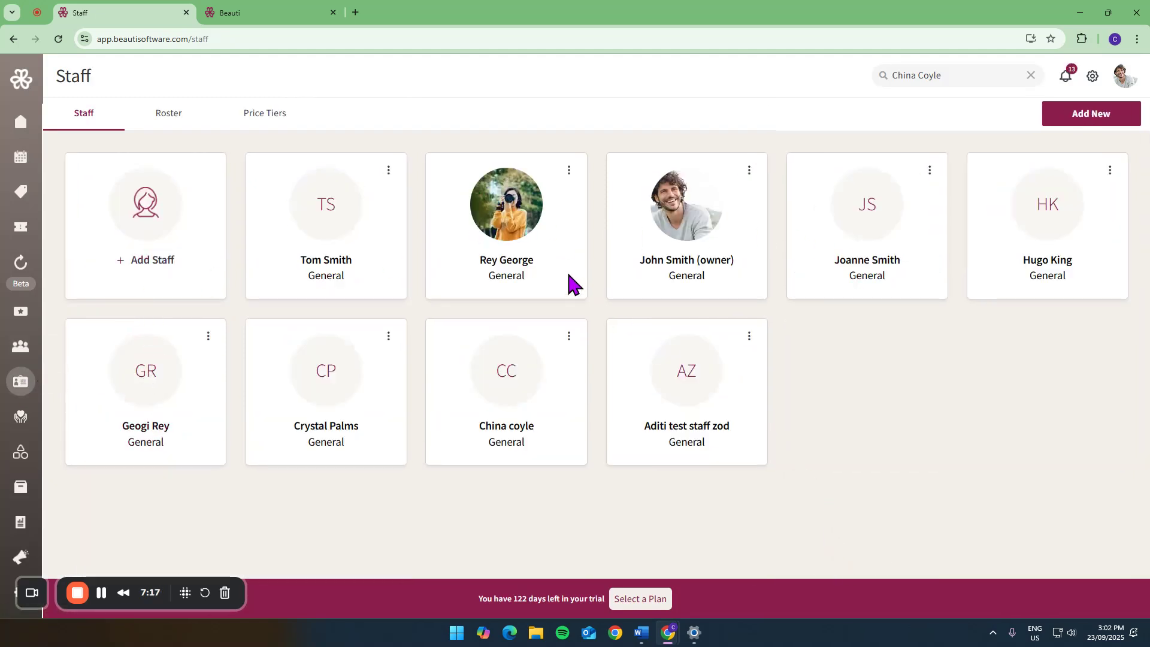
left_click(539, 247)
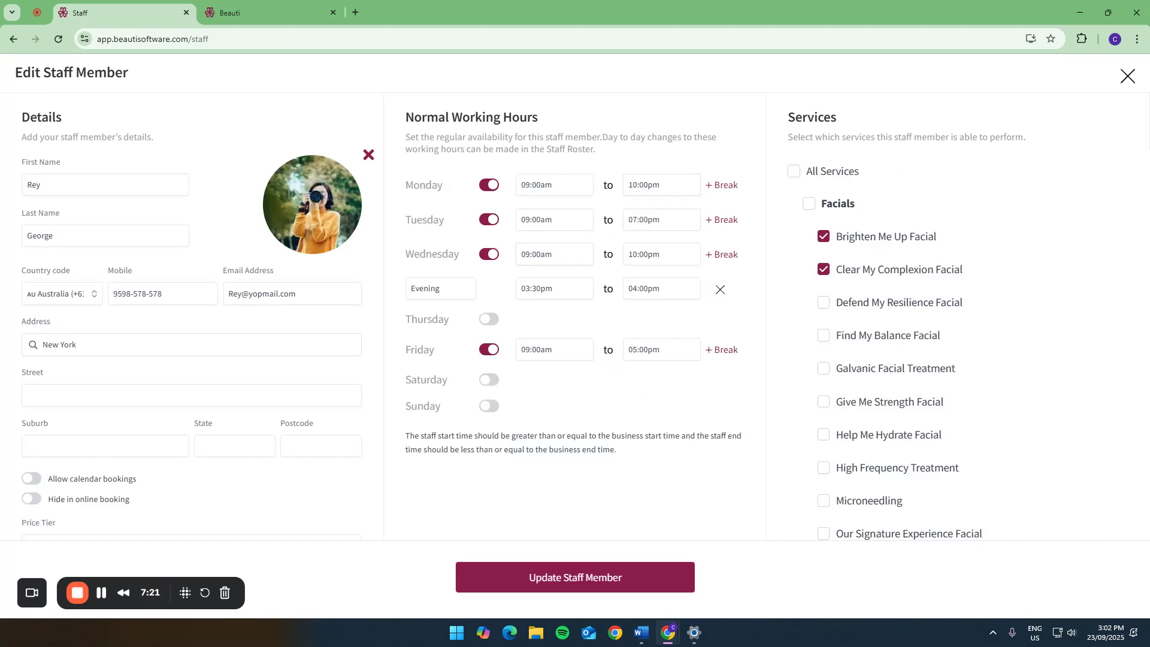
left_click(1127, 76)
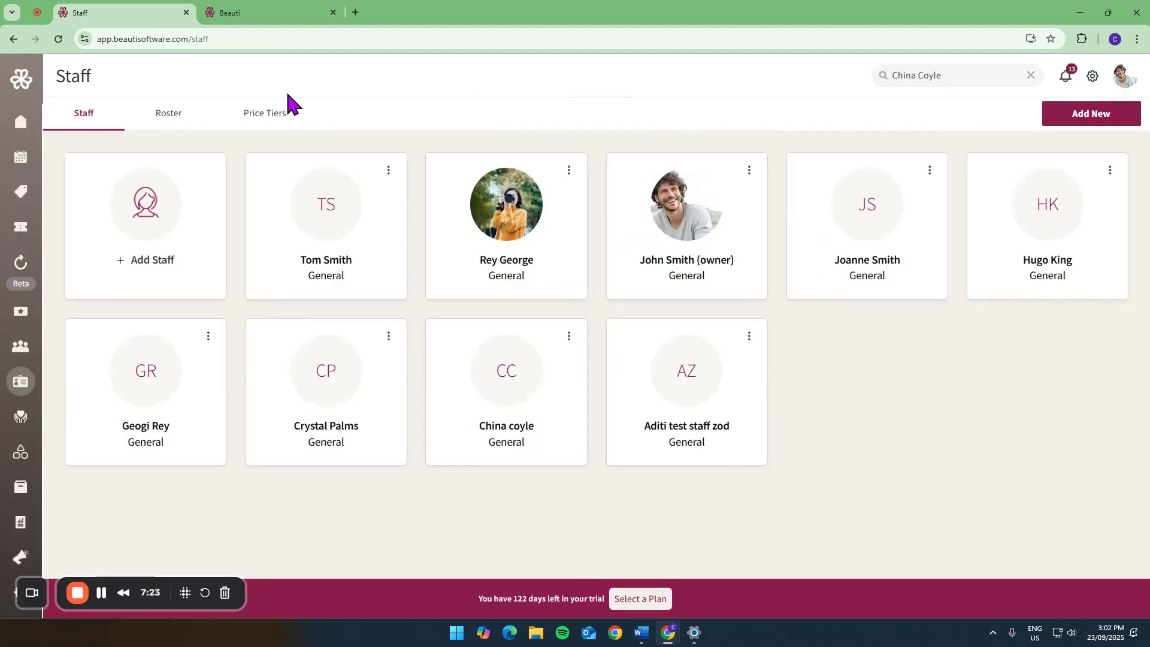
left_click(180, 114)
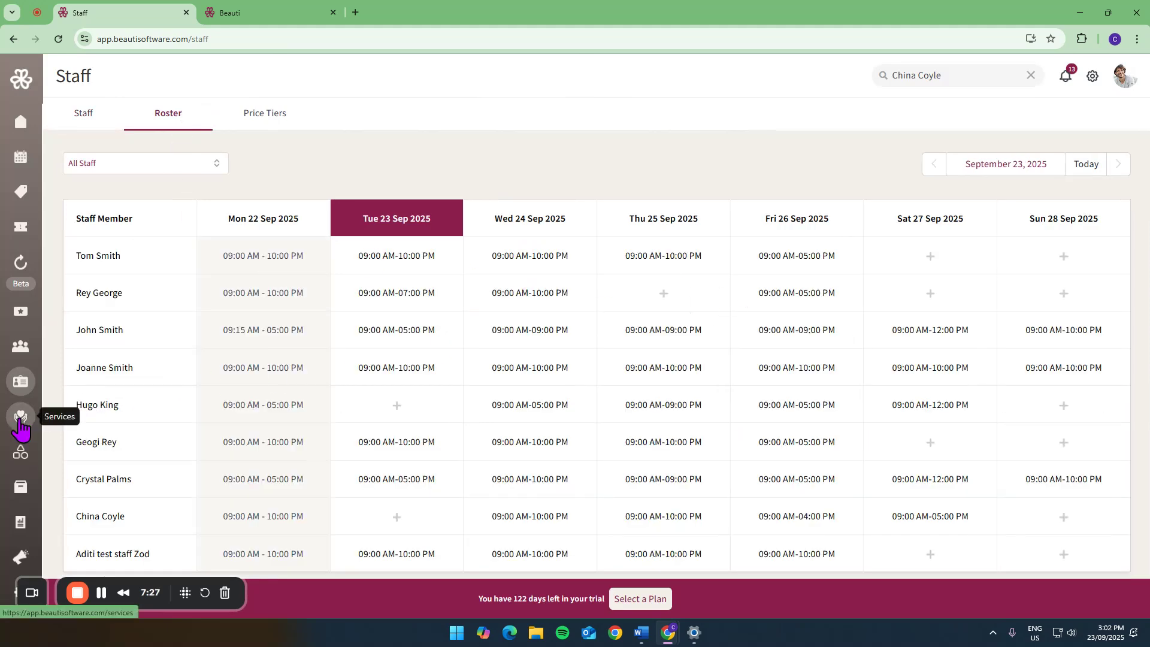
- Open the Eyelash Tint service for editing and review its description, prices, duration, resources, deposit and voucher settings
left_click(21, 420)
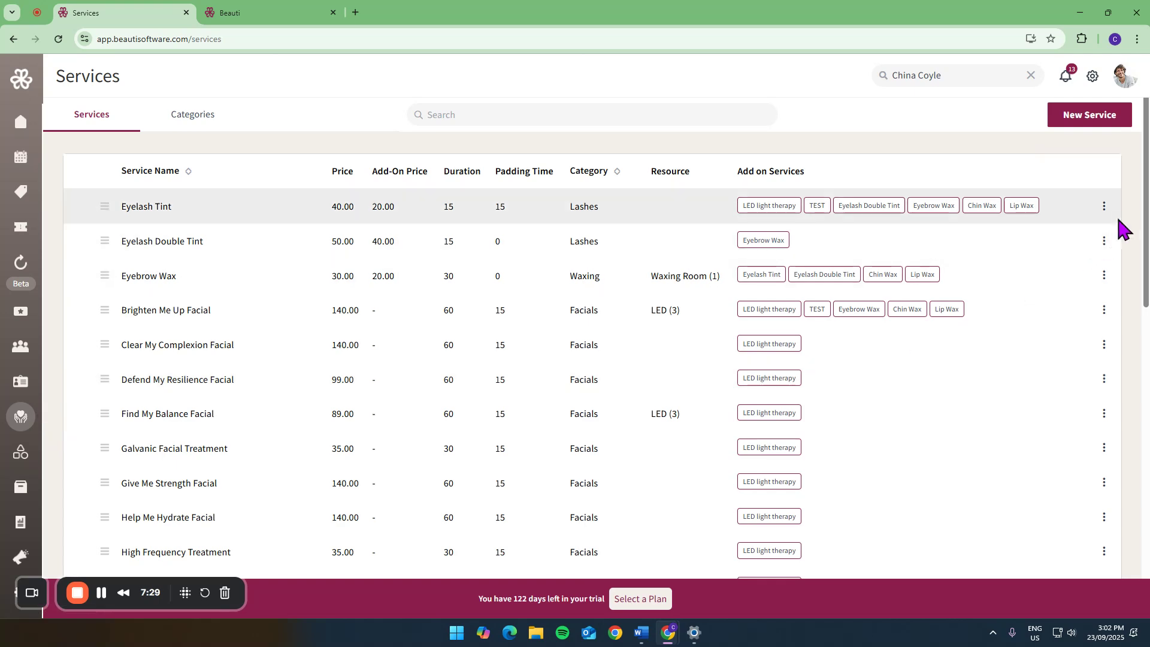
left_click(1108, 213)
left_click(1060, 240)
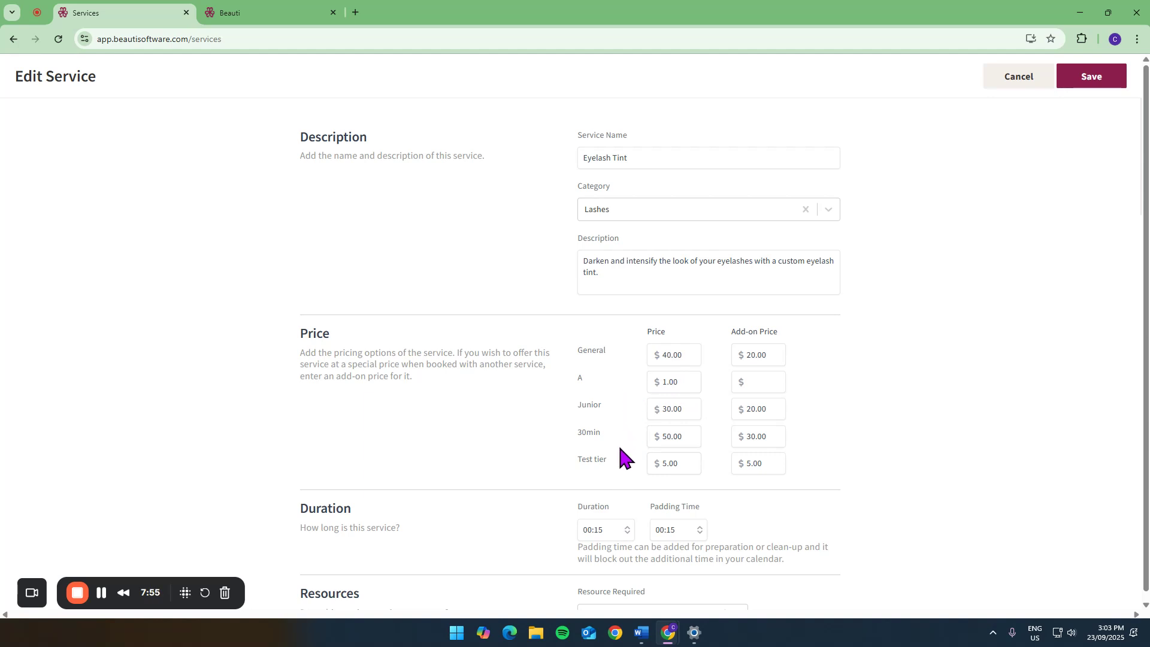
scroll(883, 372, "down", 4)
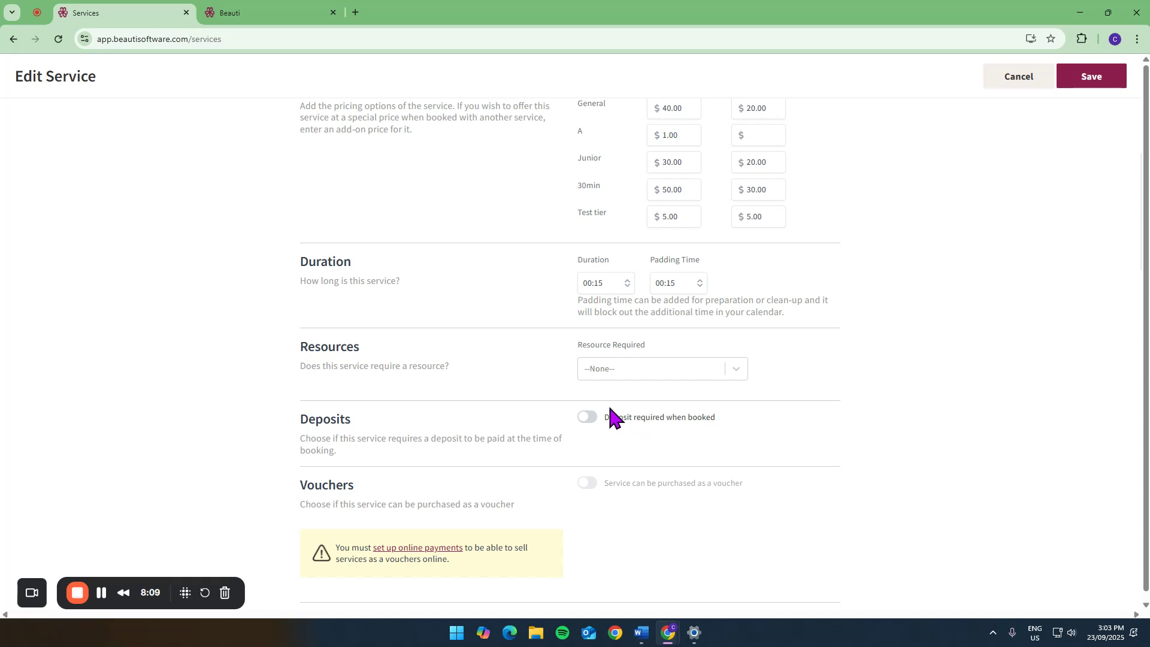
scroll(597, 411, "down", 2)
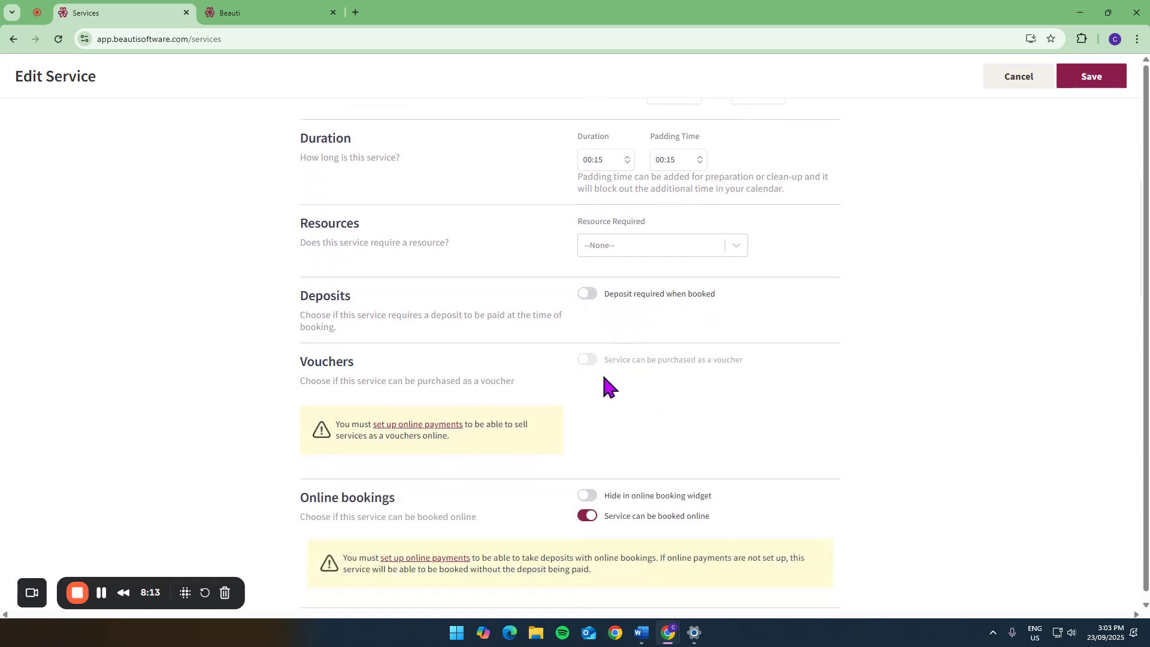
scroll(603, 377, "down", 2)
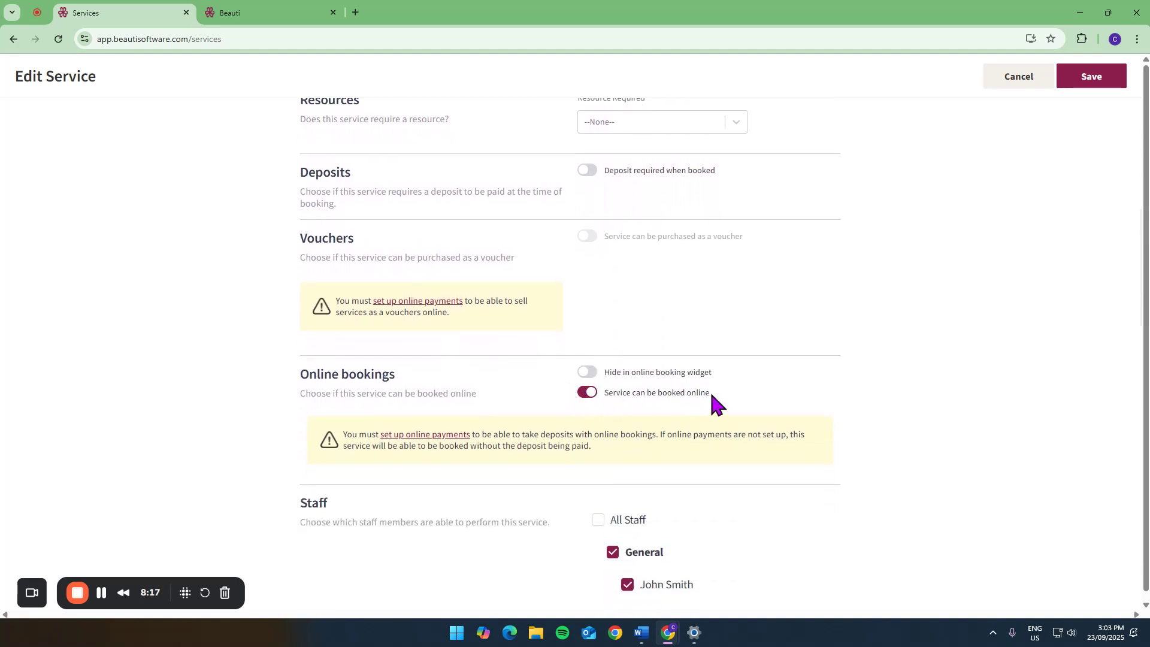
- Switch hiding Eyelash Tint in the online booking widget on and off, review its staff and add-on services, and leave without saving
left_click(590, 373)
left_click(590, 372)
scroll(842, 374, "down", 5)
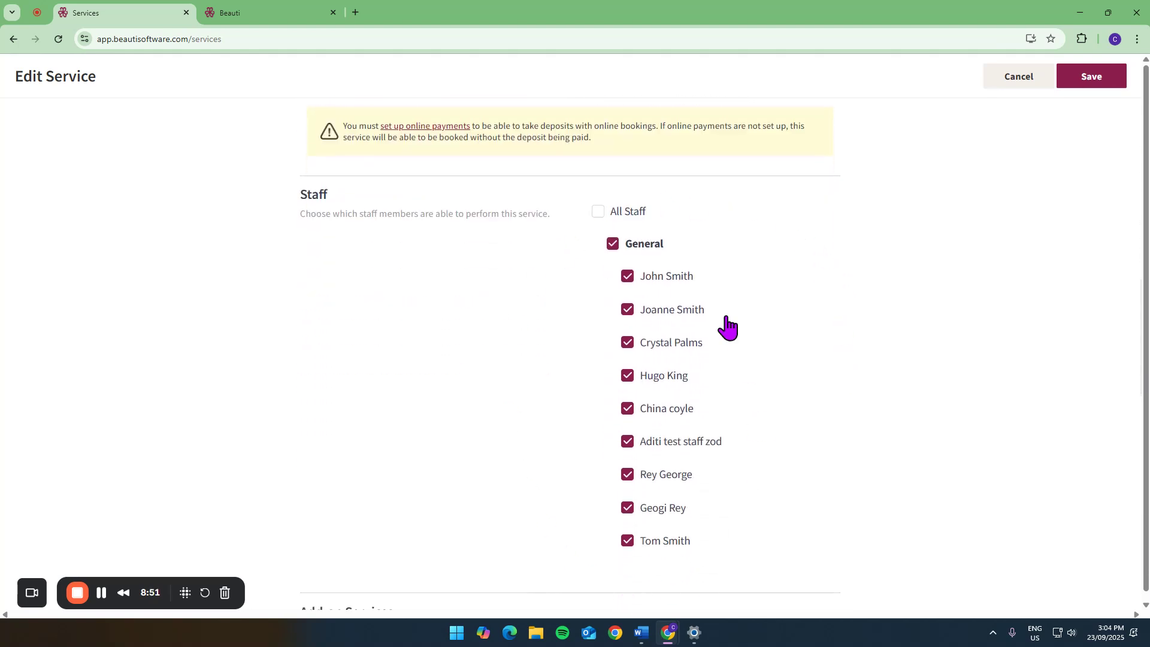
scroll(727, 321, "down", 6)
scroll(727, 316, "down", 1)
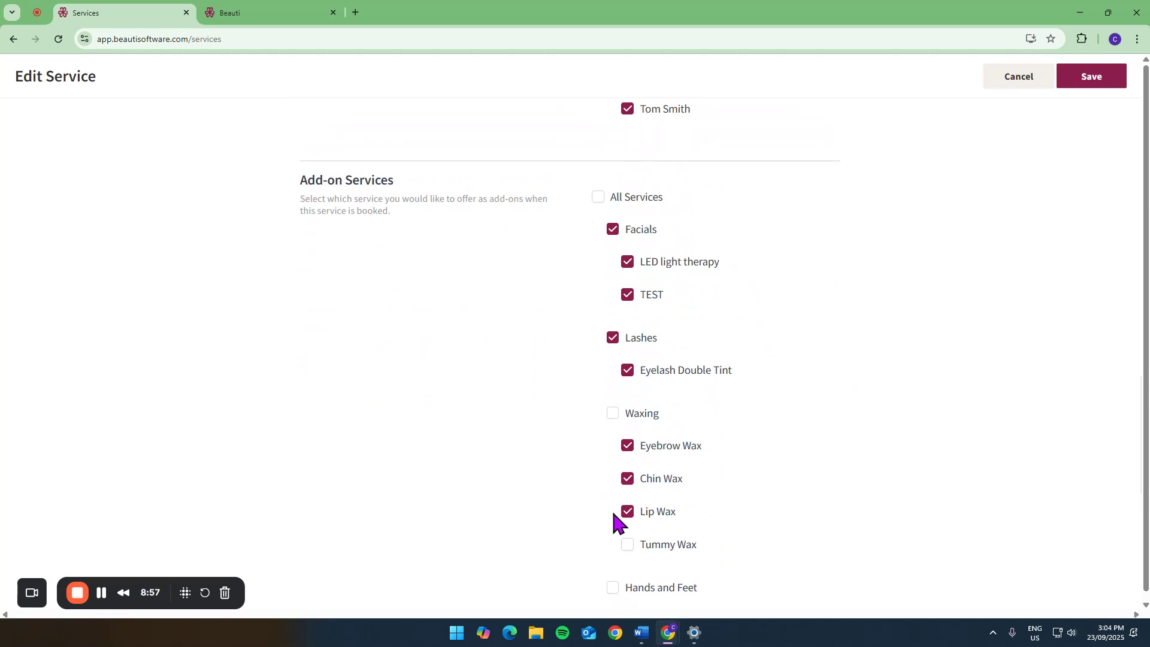
left_click(1004, 83)
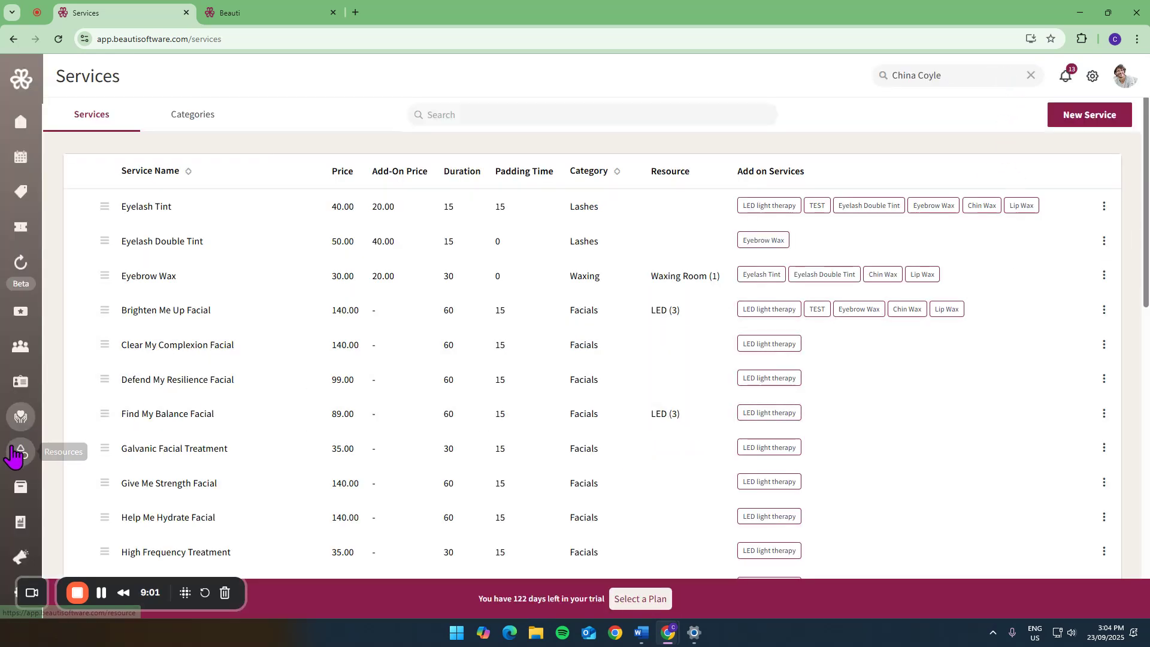
- View the resources with their available items and assigned services, and the product list
left_click(20, 454)
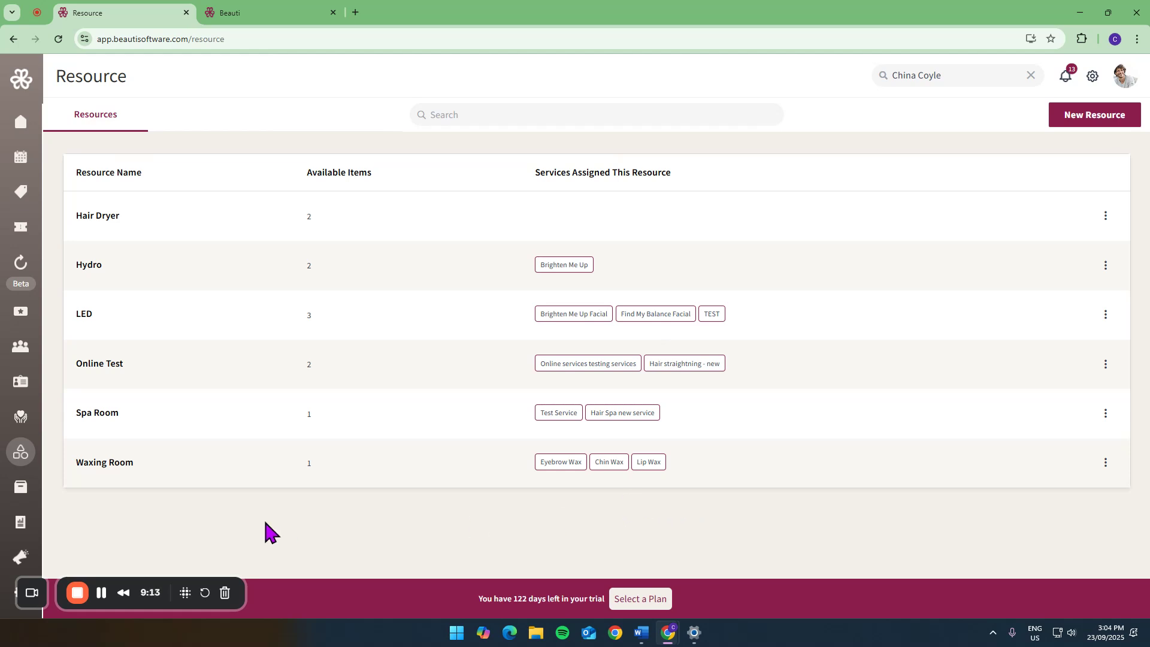
left_click(27, 490)
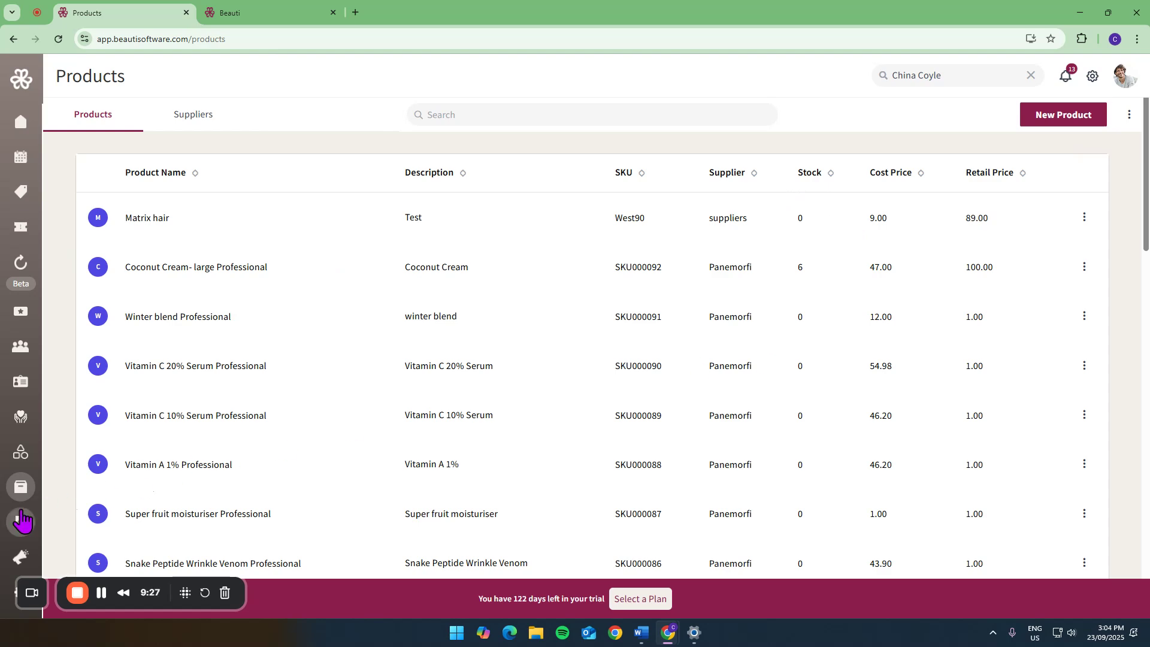
- View the available reports, examine the Performance summary for all staff, and open the End of Day Report
left_click(18, 527)
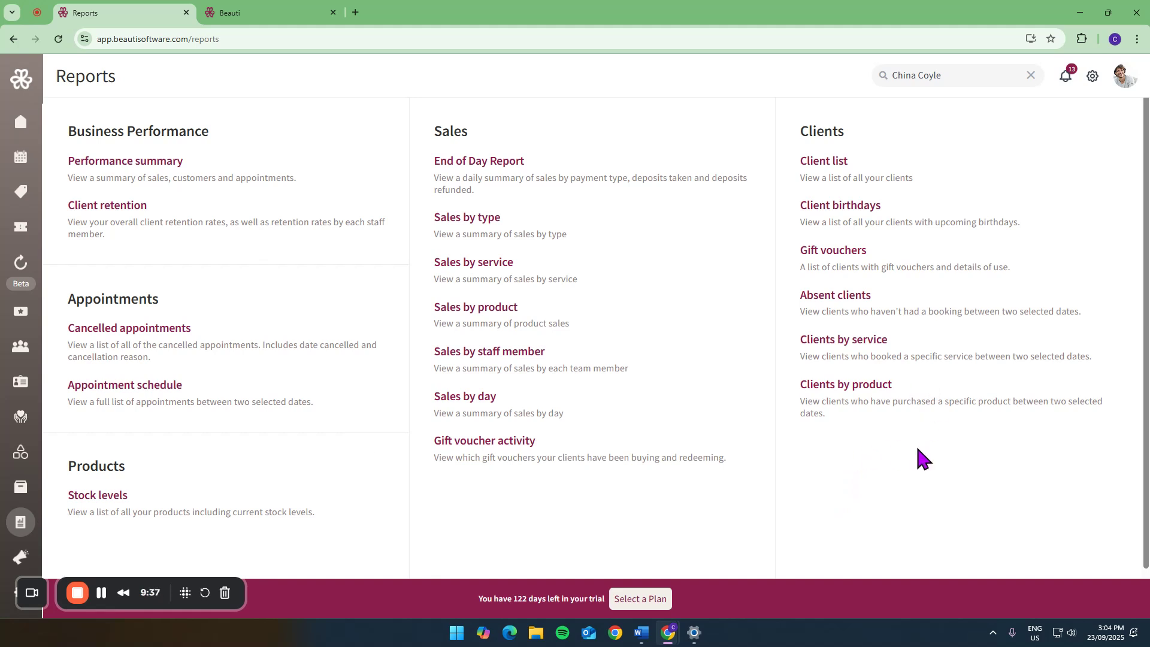
left_click(91, 161)
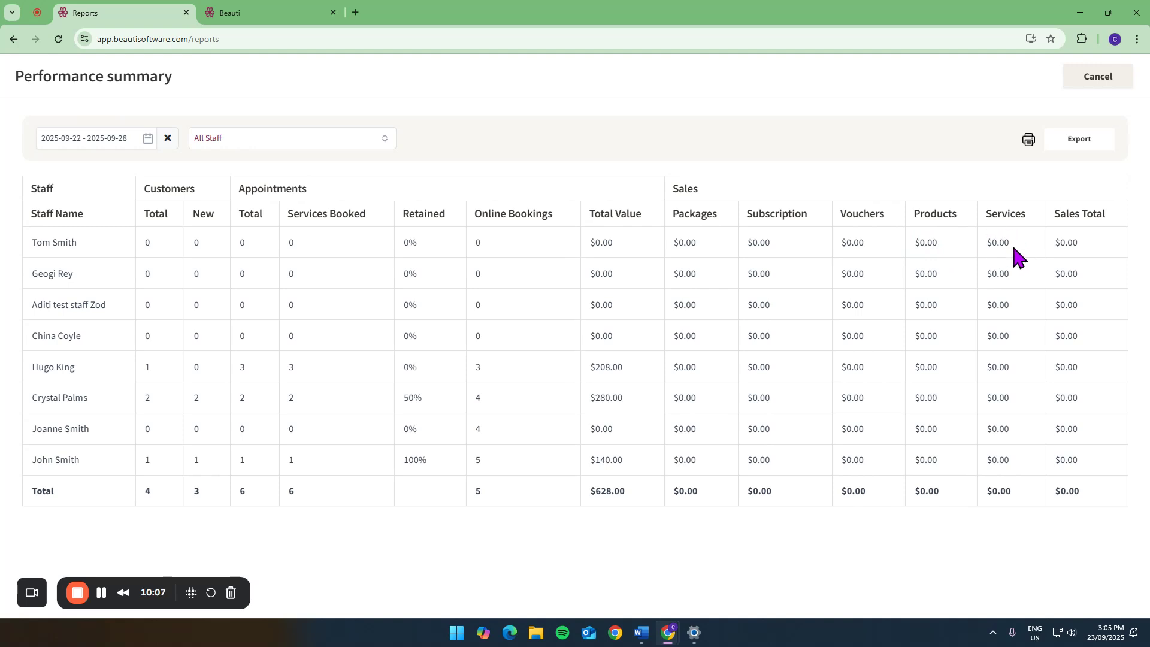
left_click(1100, 78)
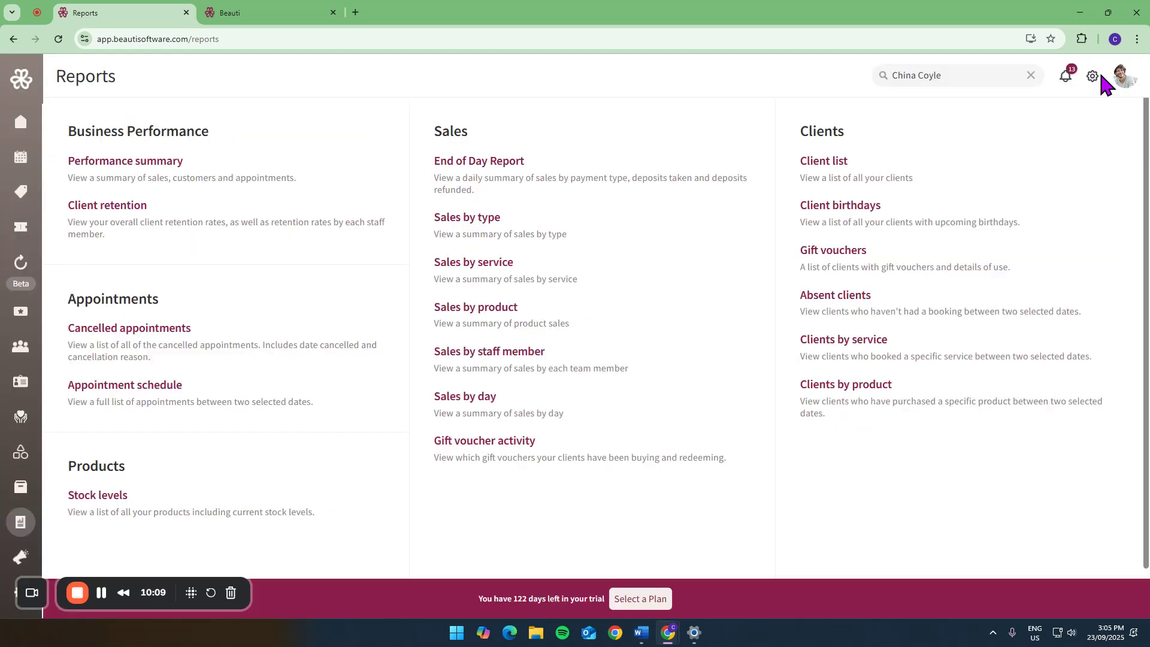
left_click(504, 161)
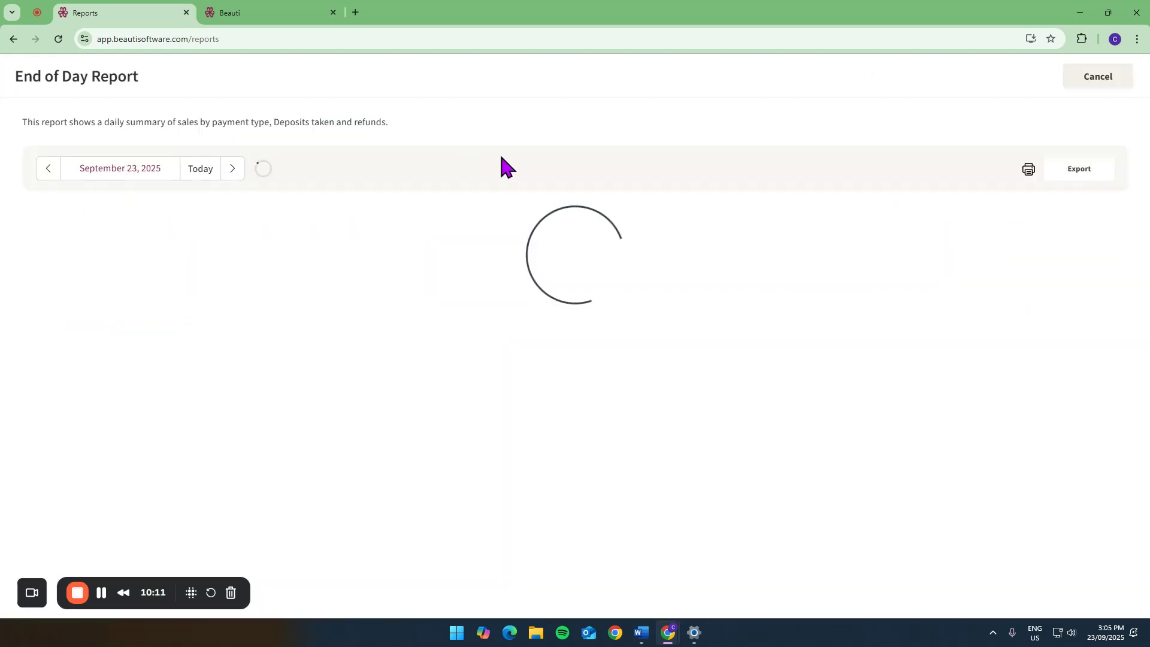
- Review the sales, credit redemption and deposit sections of the End of Day Report, and return to the report list
scroll(181, 245, "down", 5)
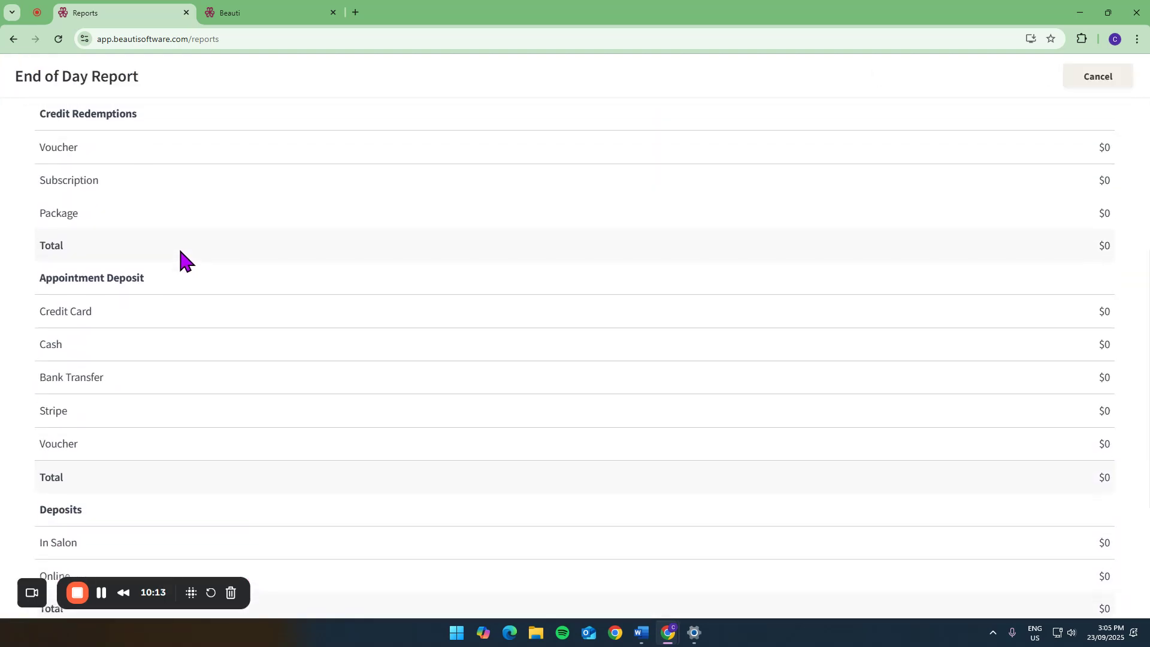
scroll(179, 250, "up", 5)
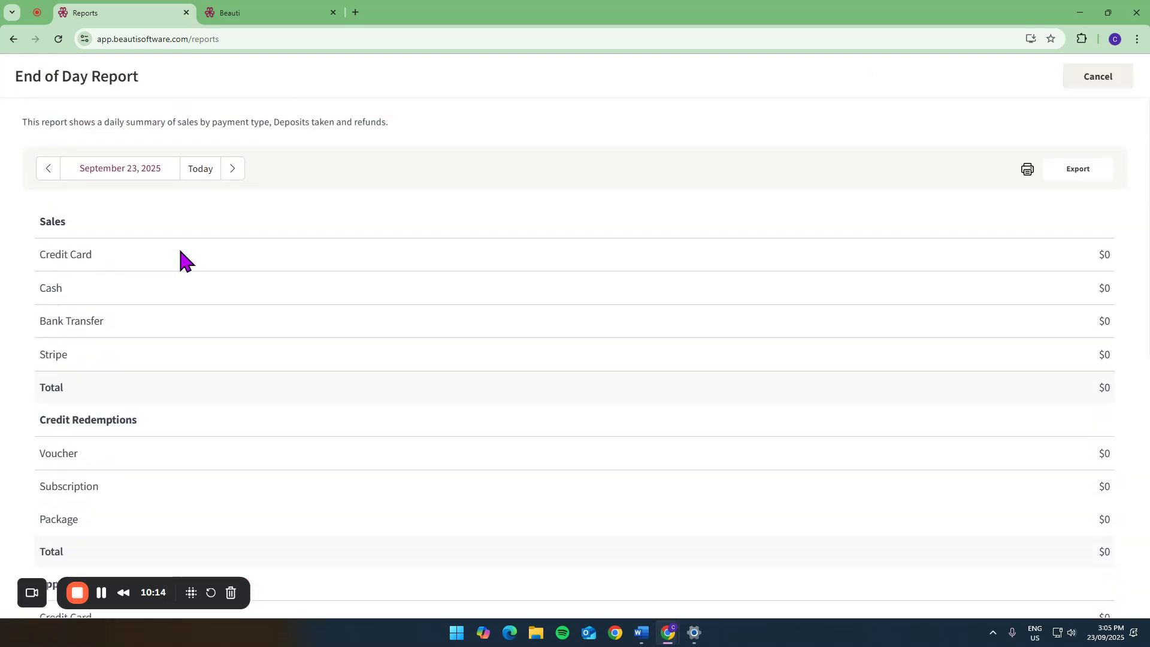
left_click(1098, 76)
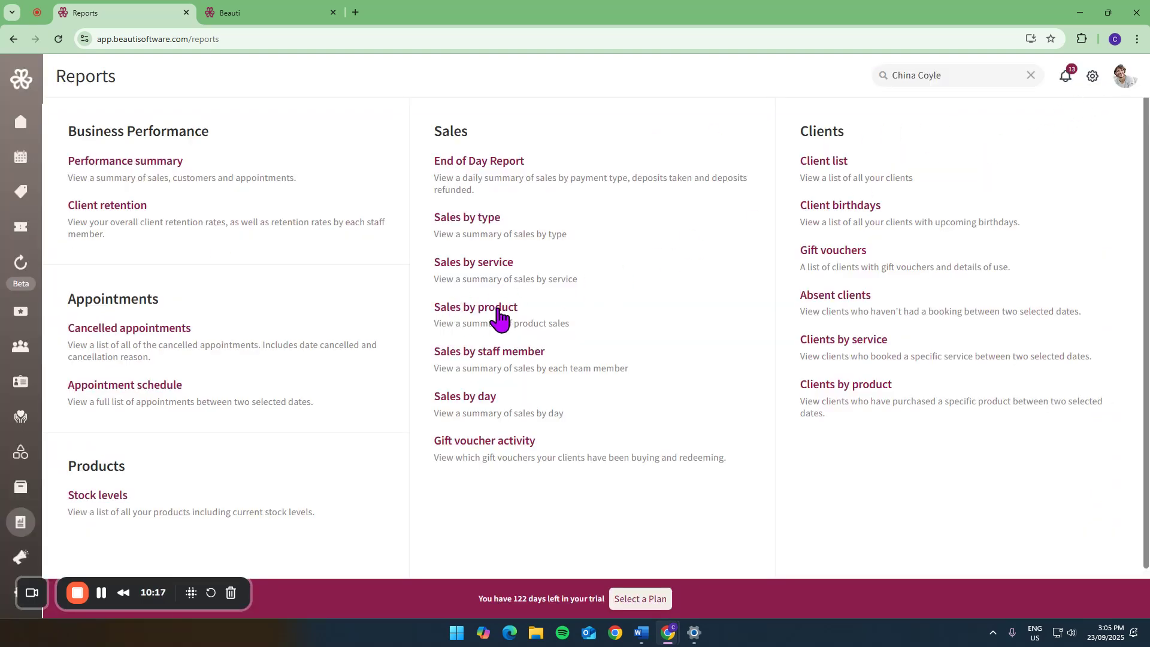
- Open the Sales by product report, check its staff filter choices, and return to the report list
left_click(496, 317)
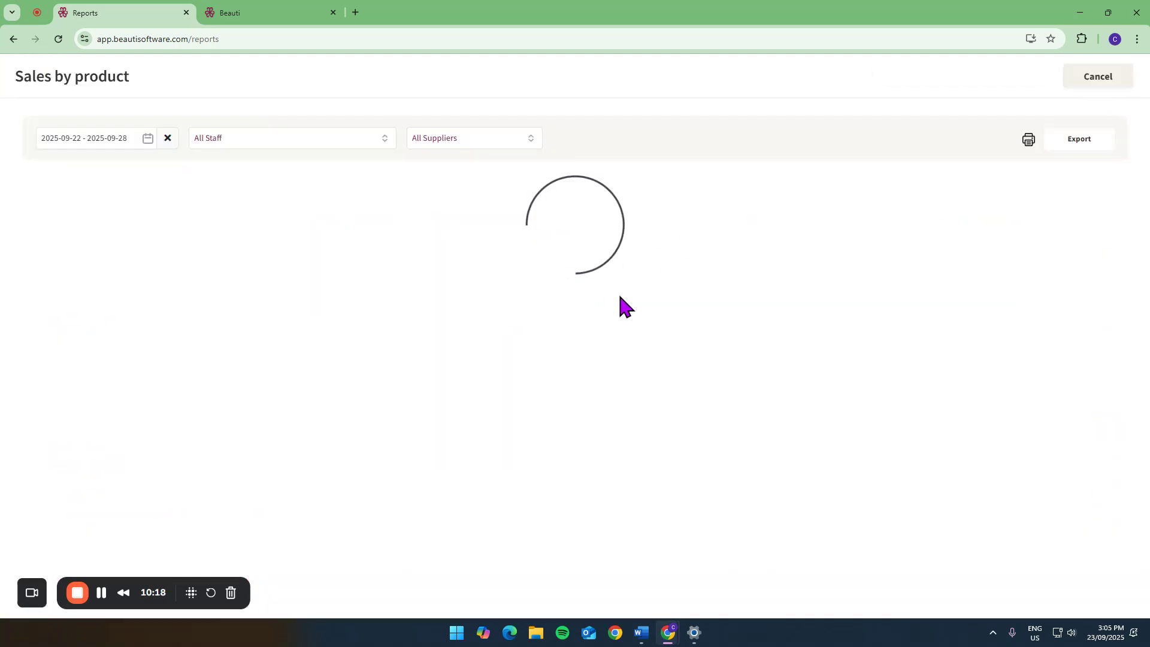
left_click(302, 141)
left_click(302, 143)
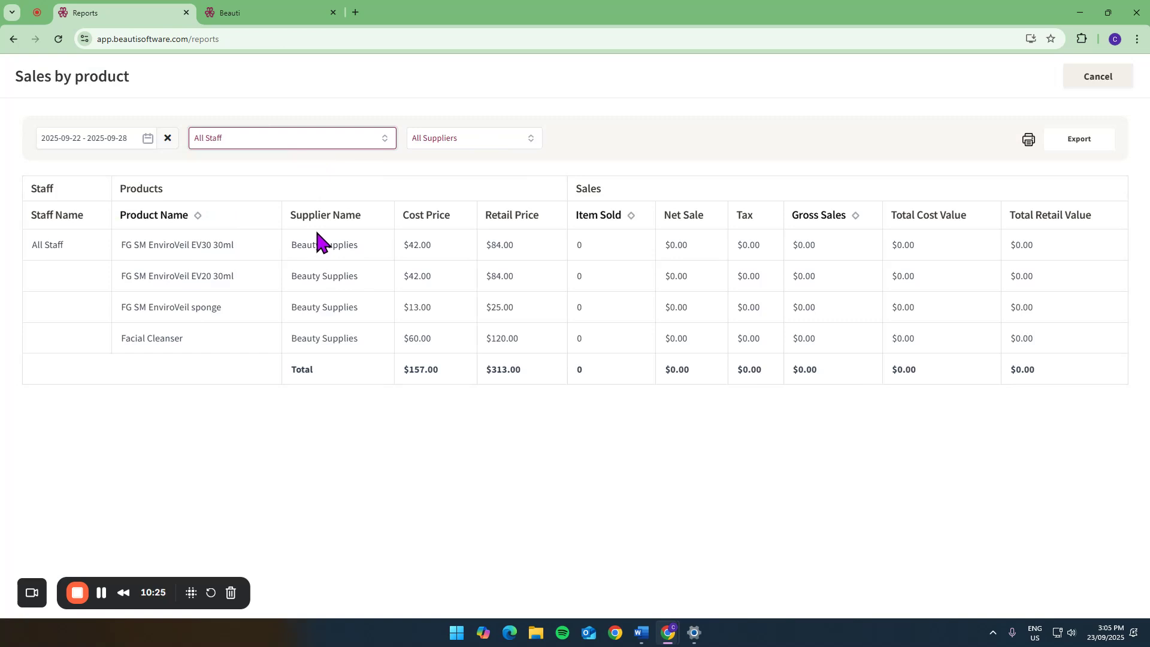
left_click(1086, 87)
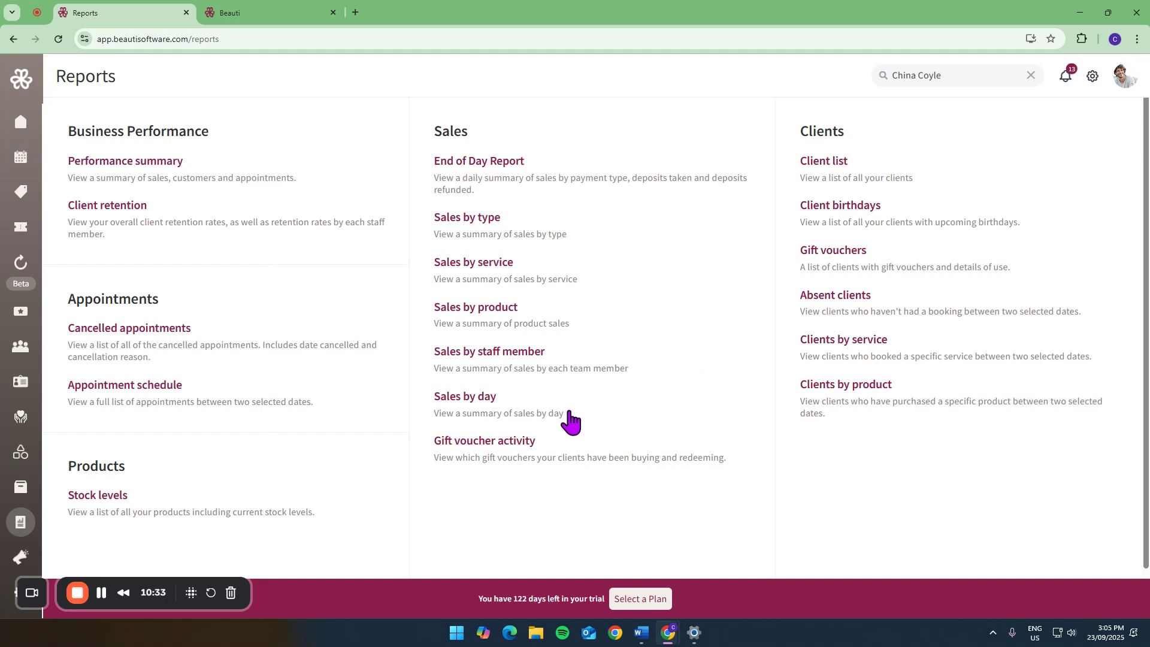
- Open the automated marketing campaigns and start a new pre-appointment campaign of type SMS
left_click(23, 558)
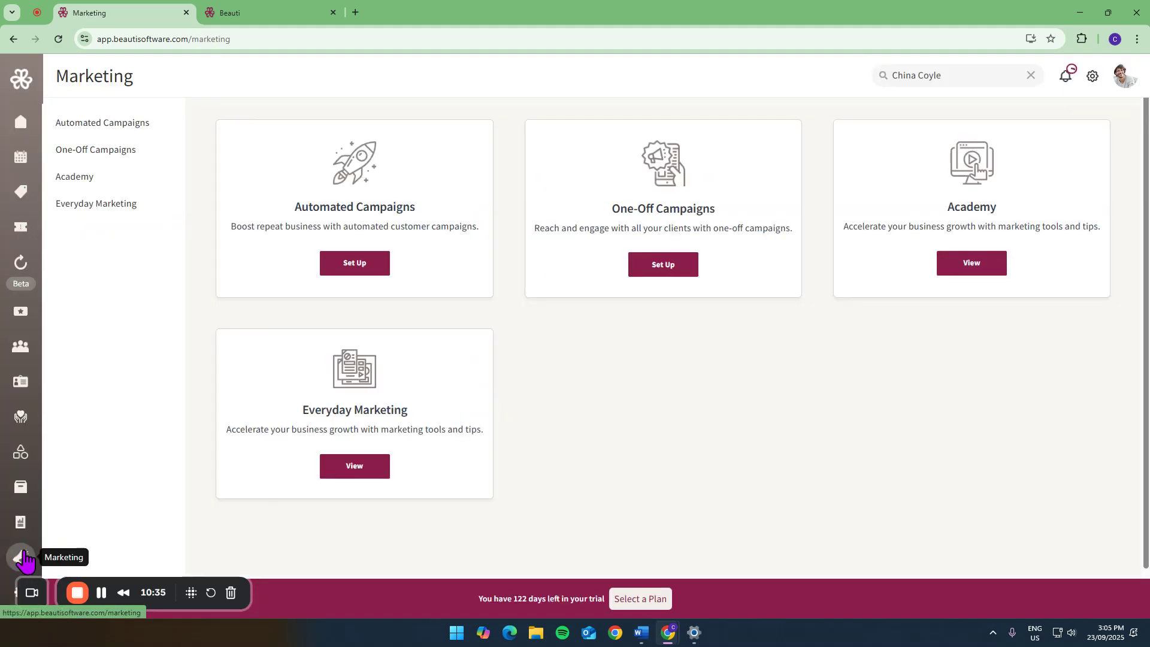
left_click(117, 129)
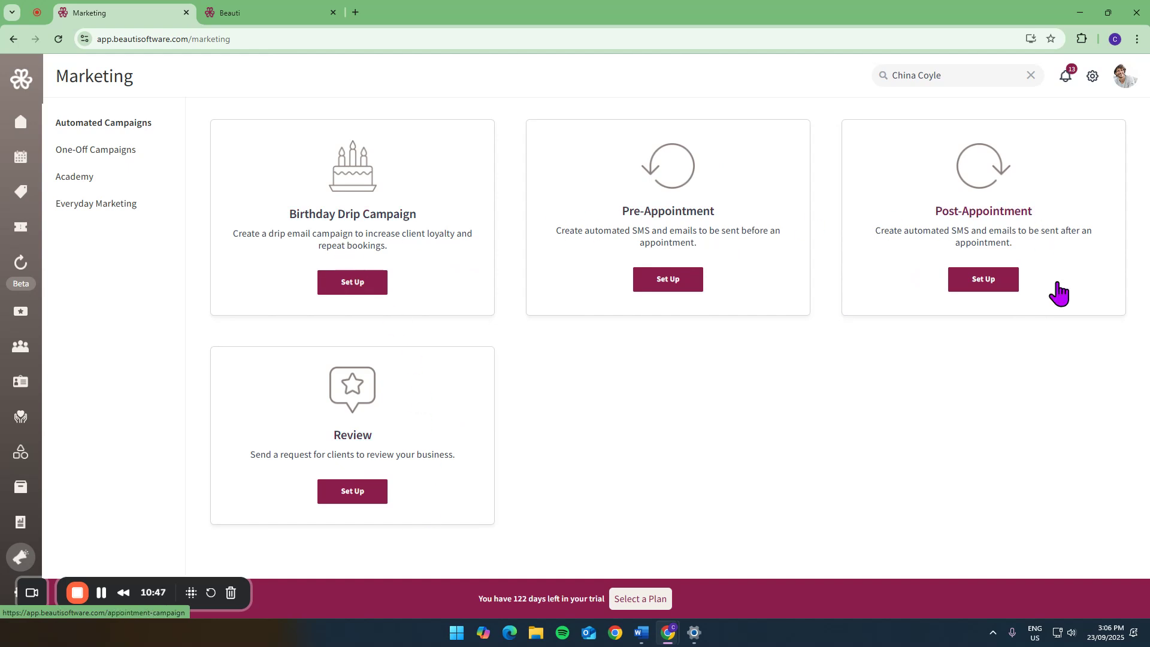
left_click(659, 279)
left_click(947, 144)
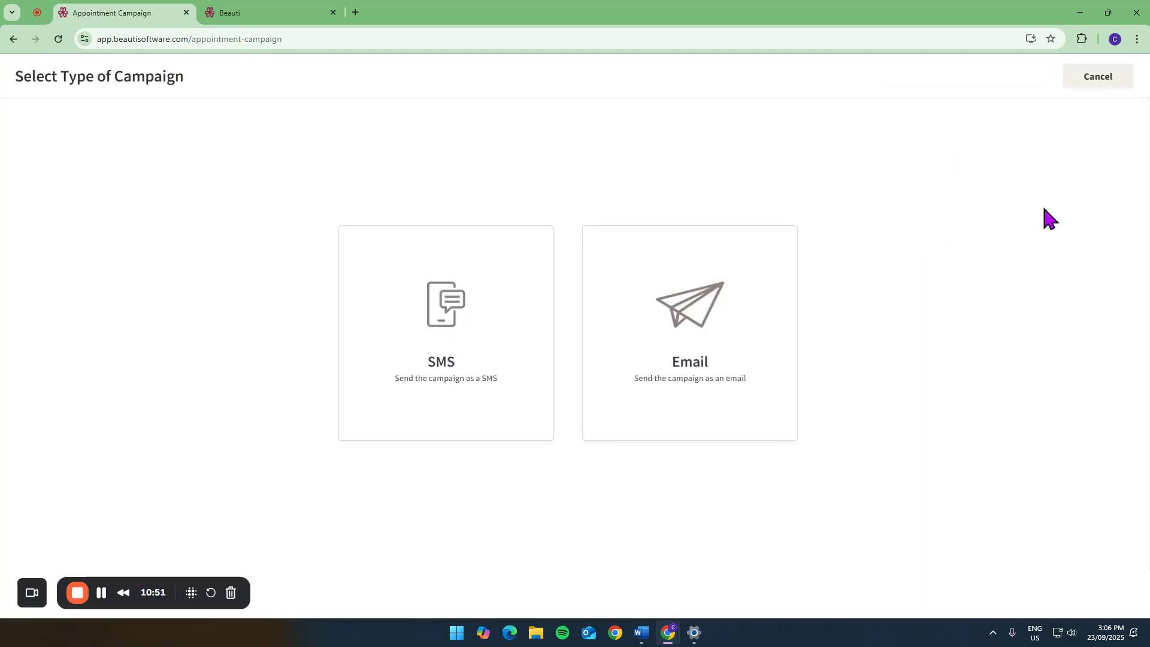
left_click(432, 320)
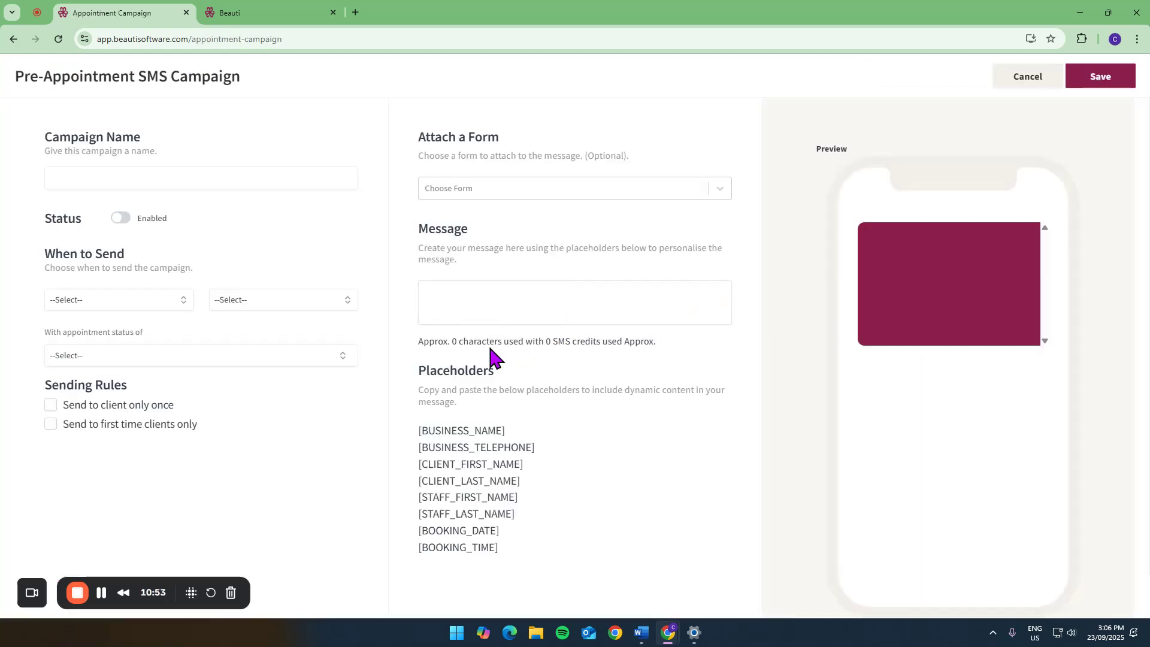
- Set the campaign to send On Making Appointment for the selected services Brighten Me Up Facial and Clear My Complexion Facial
left_click(138, 301)
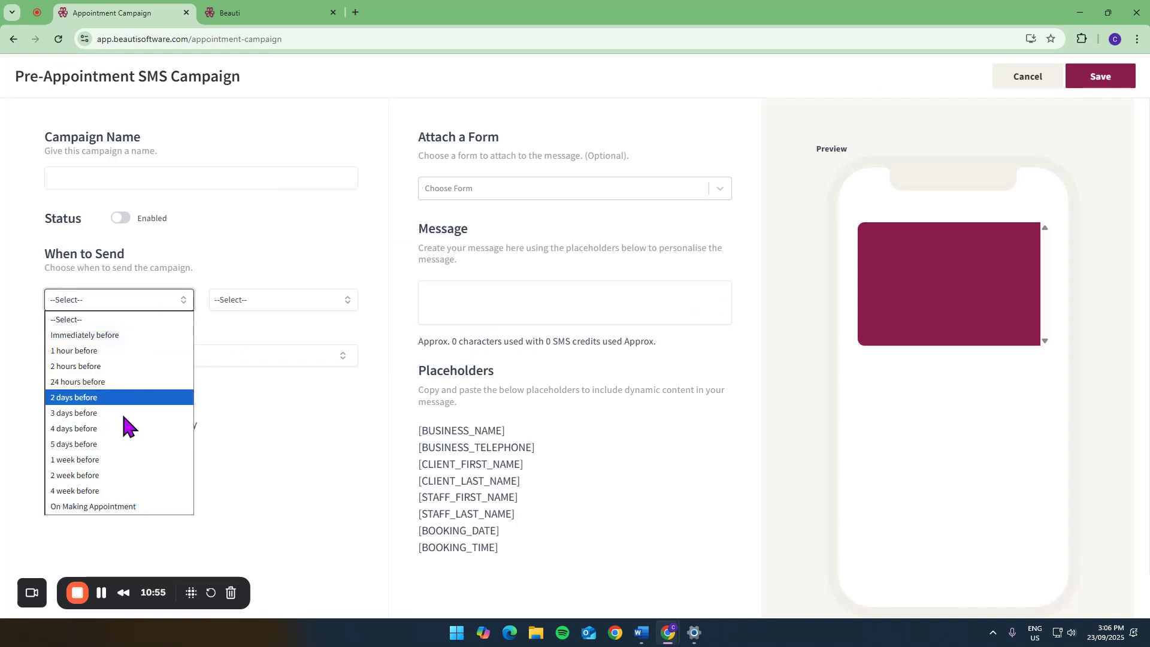
left_click(104, 507)
left_click(292, 301)
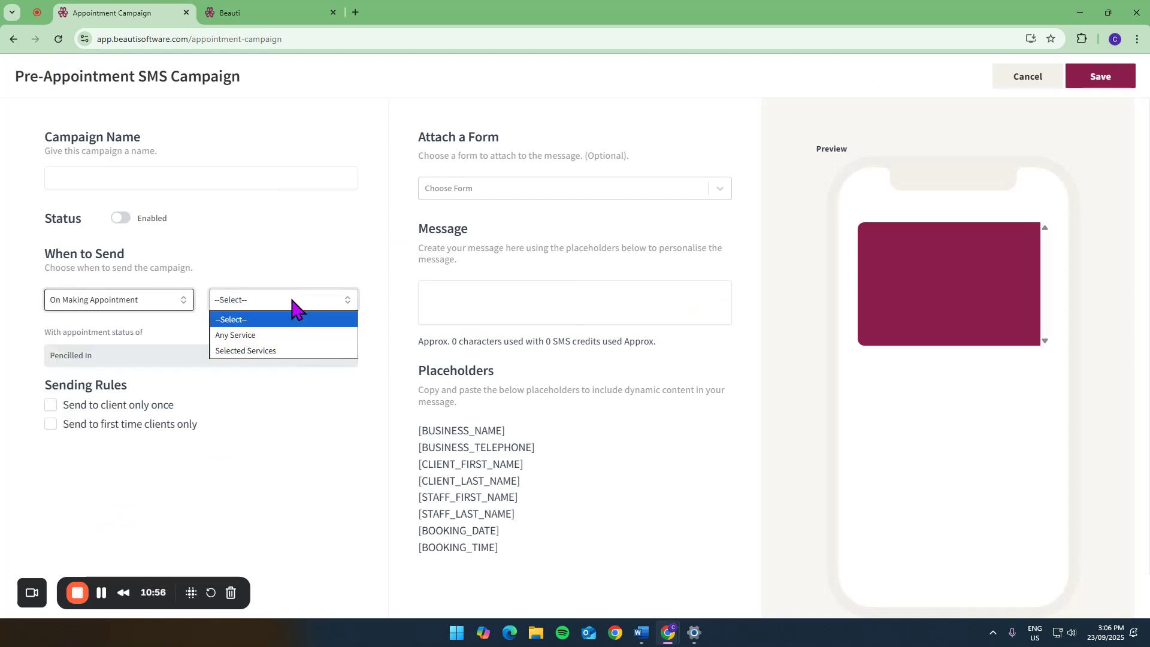
left_click(278, 351)
left_click(447, 281)
left_click(448, 323)
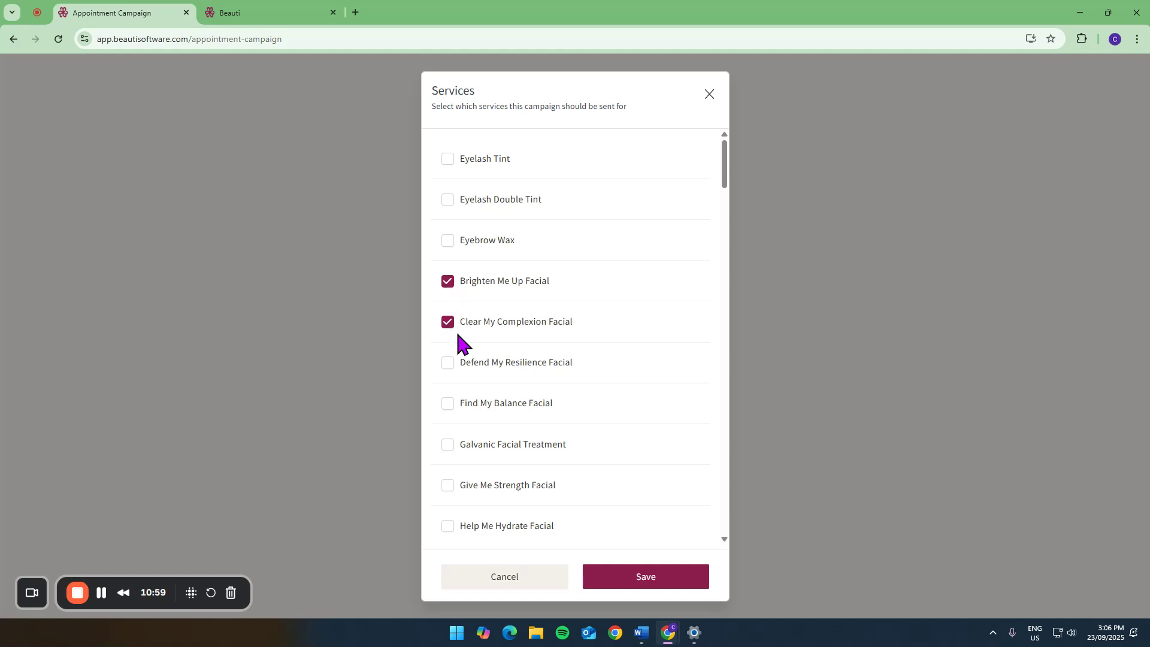
left_click(634, 583)
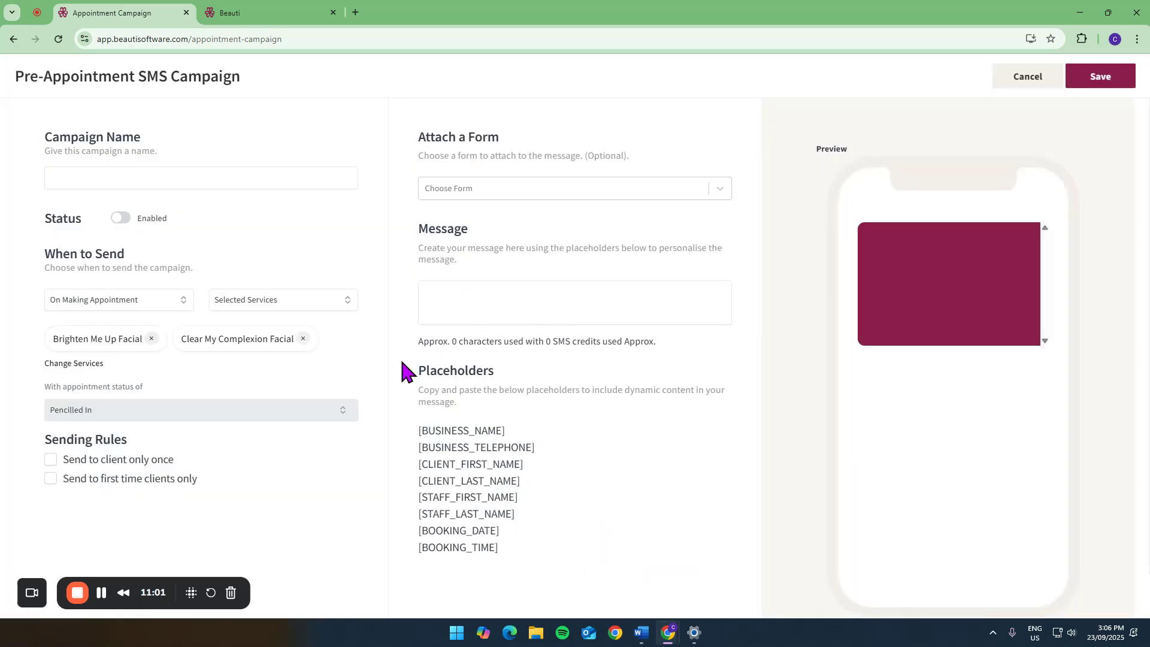
- Restrict sending to once per client and compose the message "Hey [CLIENT_FIRST_NAME]" using the client first name placeholder
left_click(51, 461)
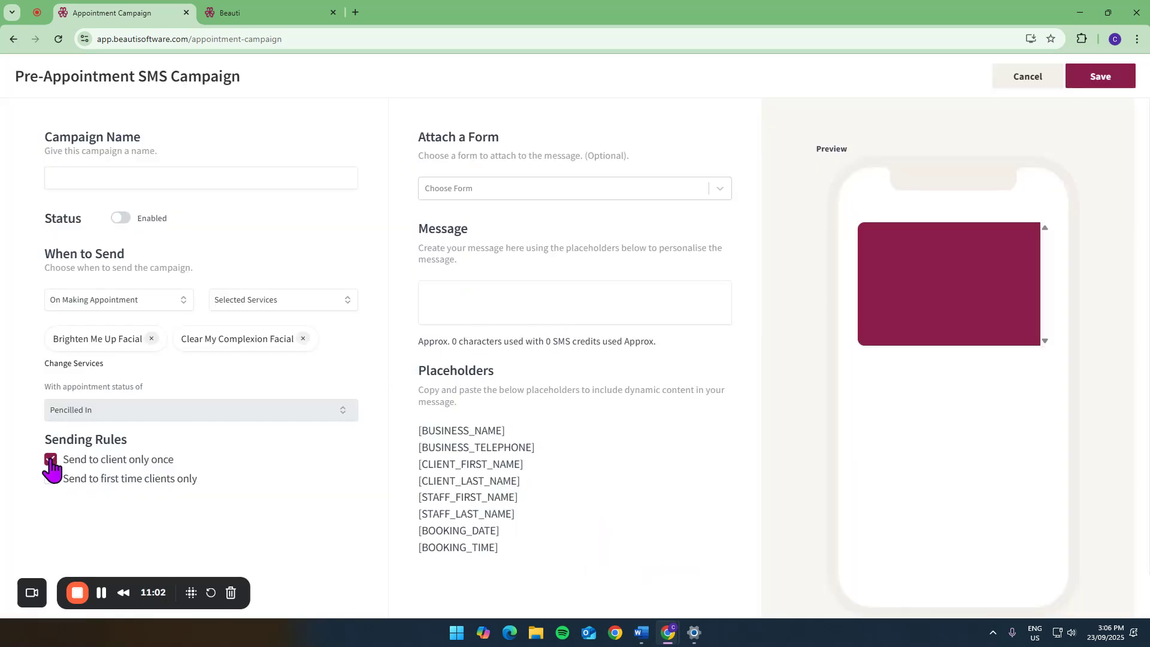
left_click(452, 294)
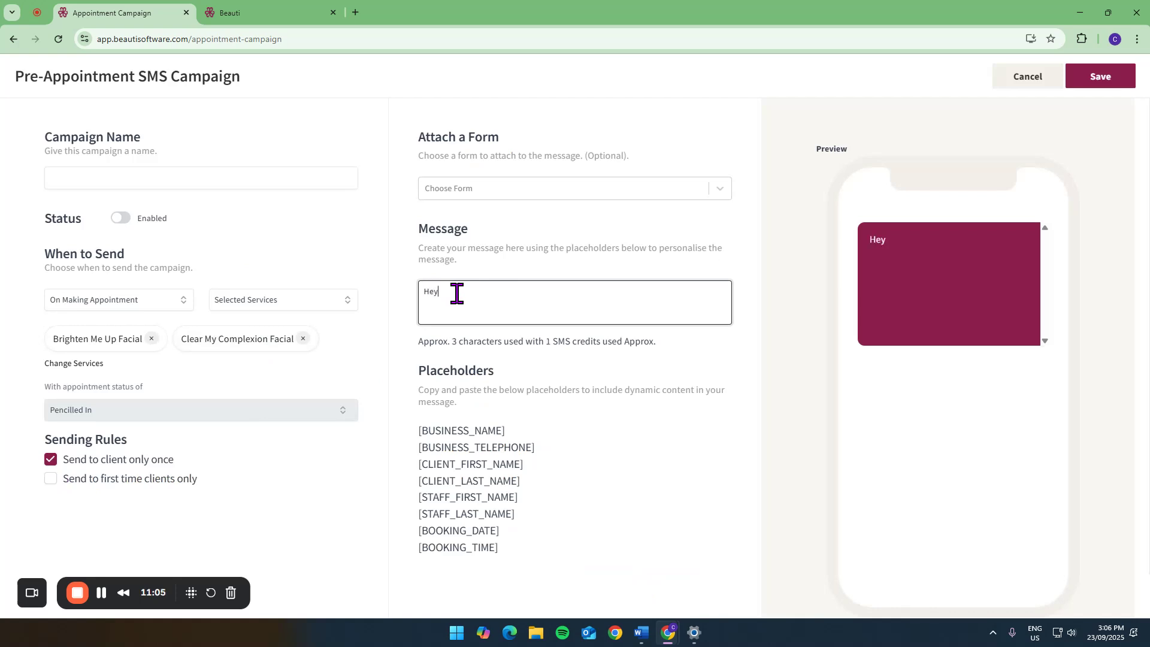
left_click_drag(419, 466, 565, 474)
key("ctrl+c")
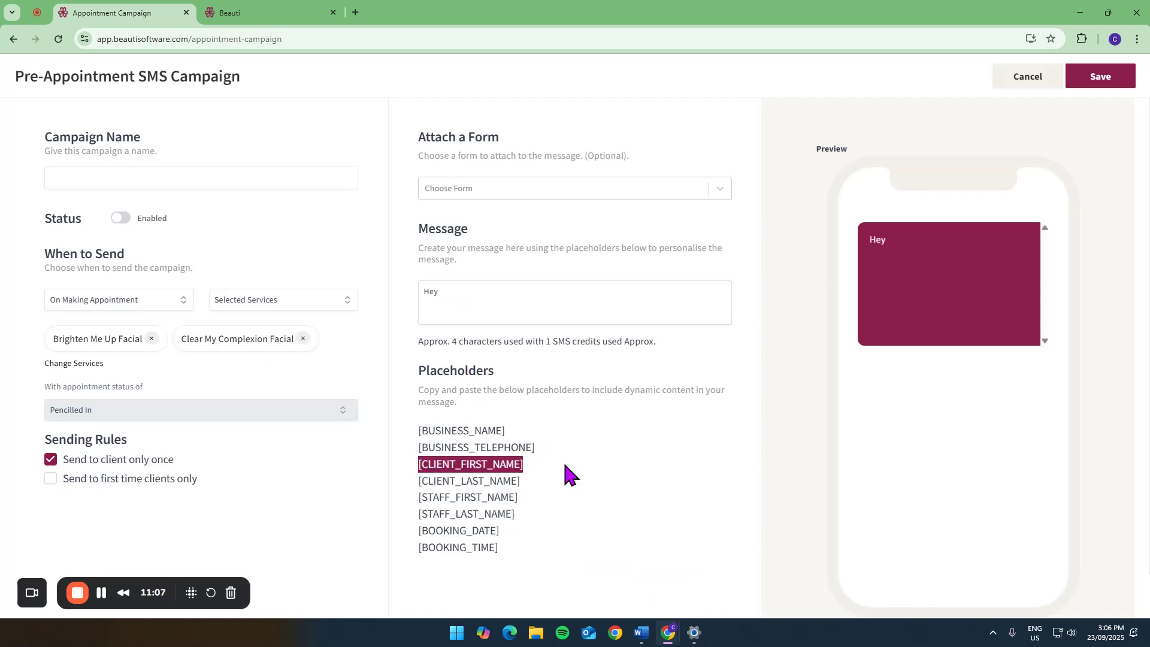
left_click(513, 288)
key("ctrl+v")
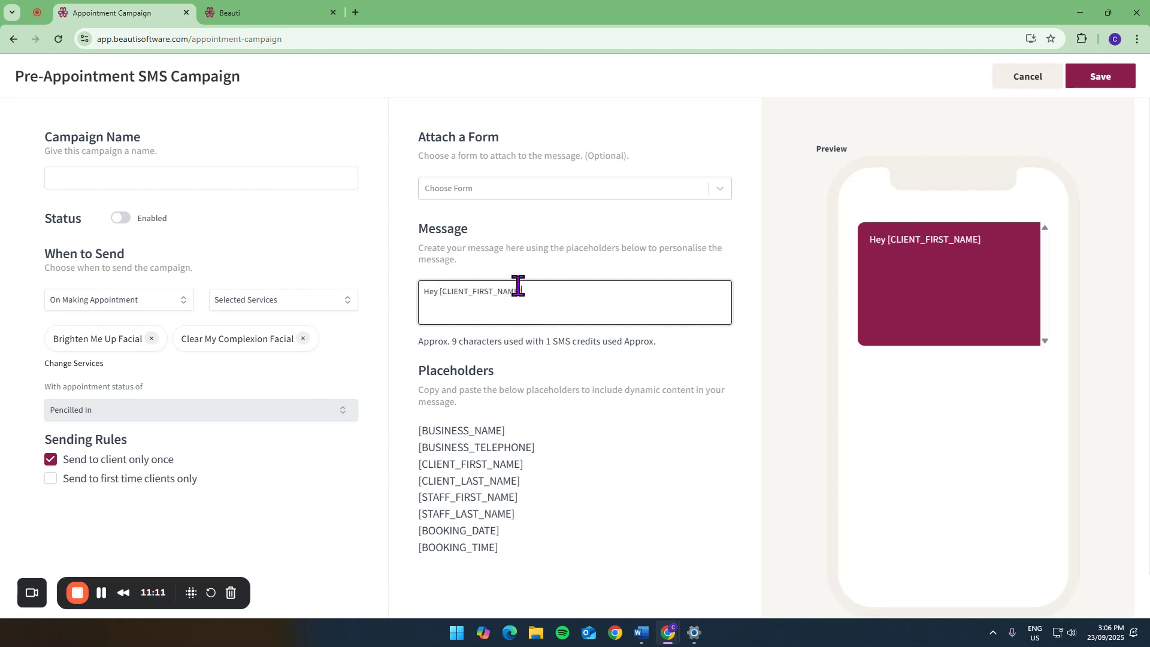
- Check the forms that can be attached to the message, discard the new SMS campaign and return to the automated campaigns
left_click(551, 193)
left_click(532, 203)
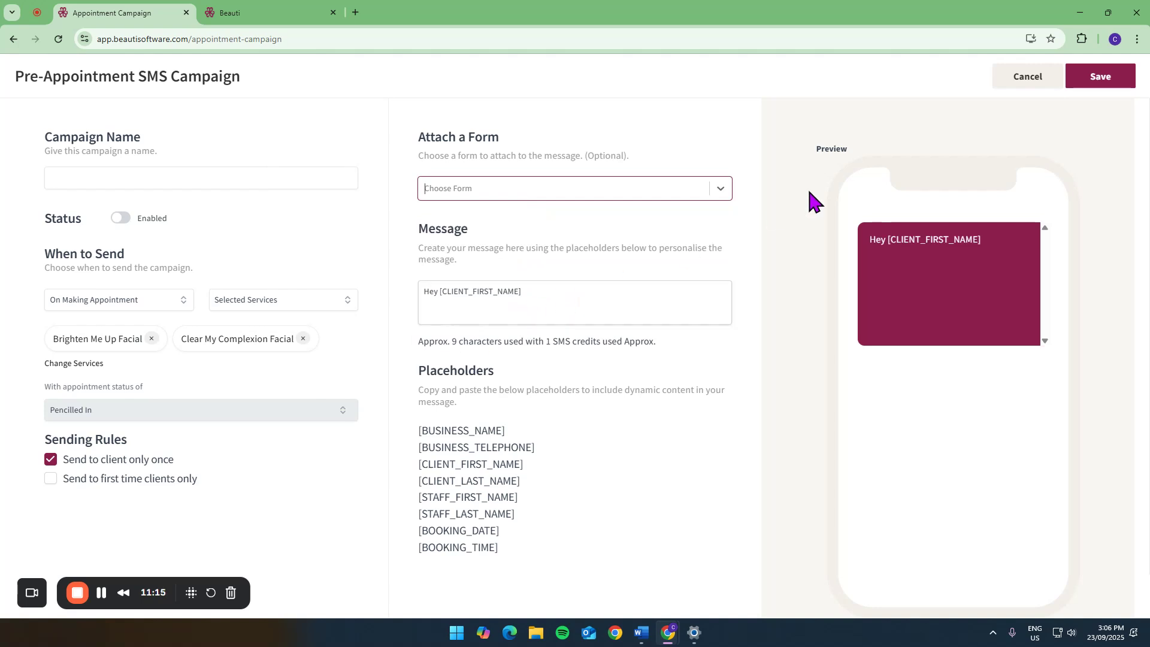
left_click(1016, 82)
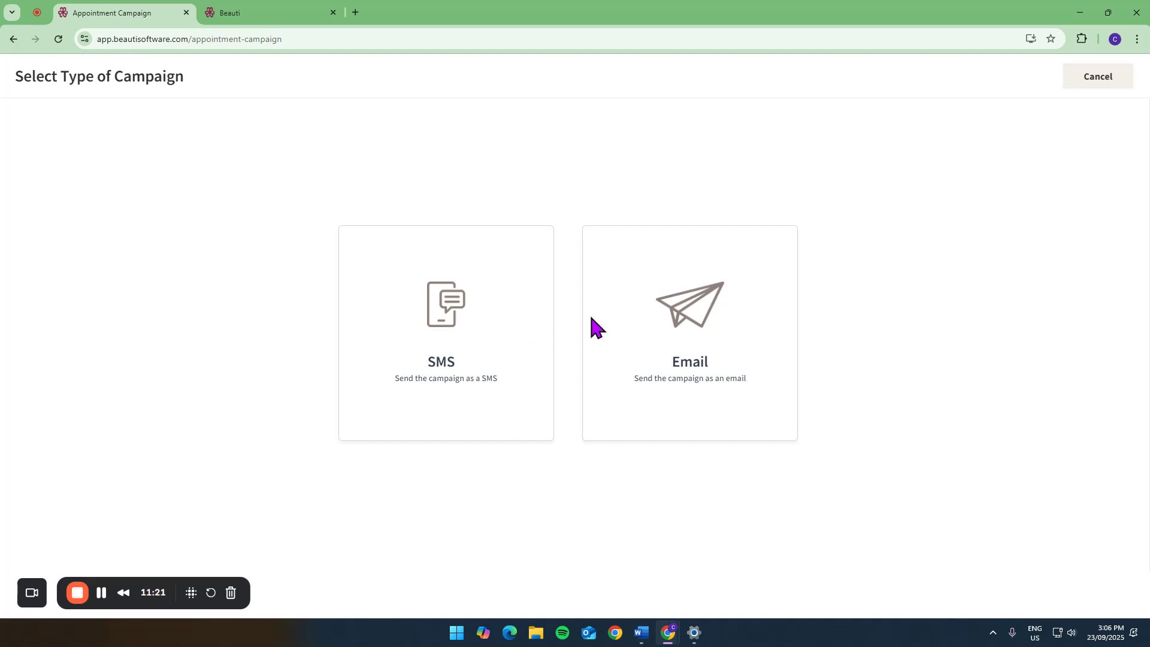
left_click(1097, 90)
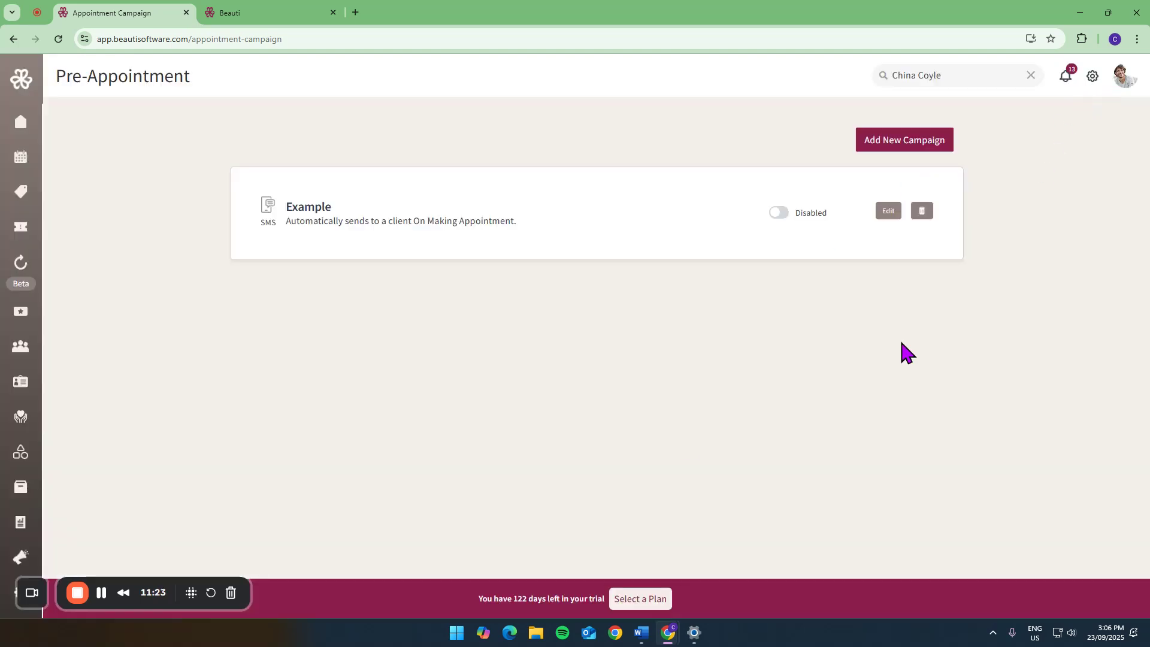
left_click(21, 556)
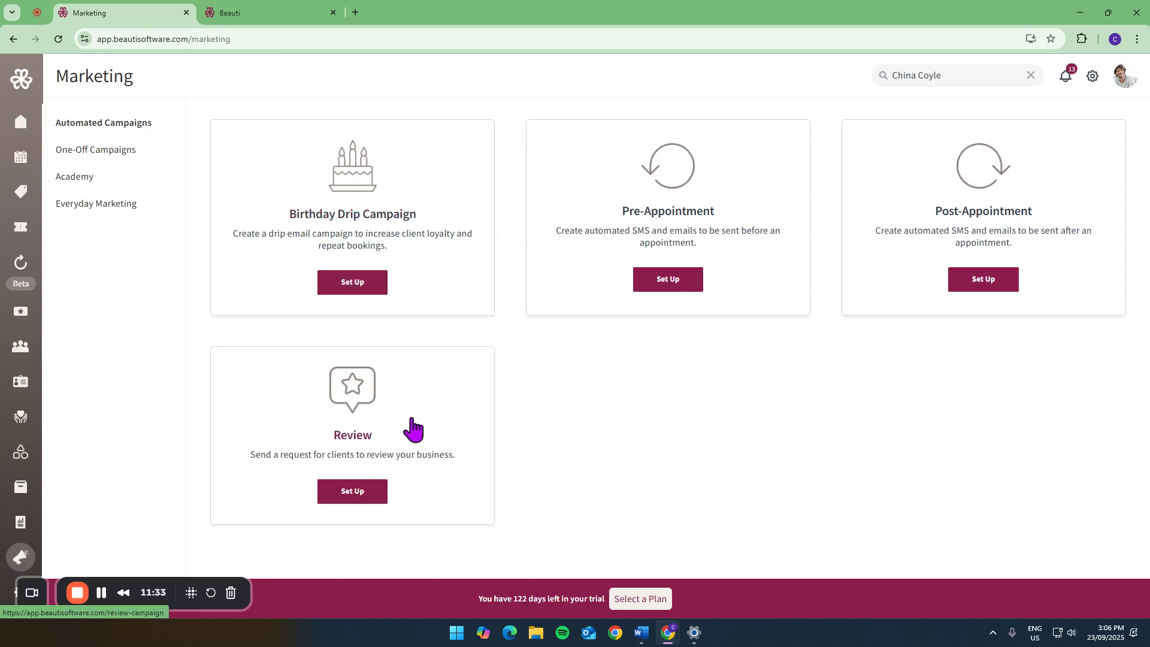
- View the one-off campaigns and the campaign types offered for a new one, and leave without creating it
left_click(94, 149)
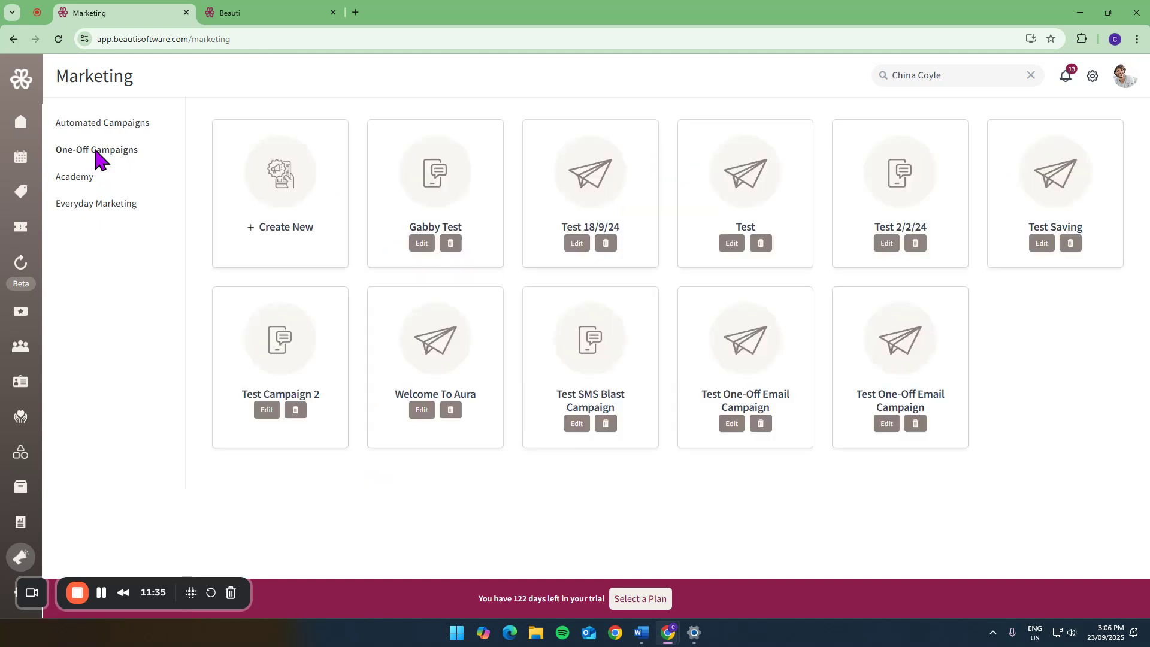
left_click(267, 215)
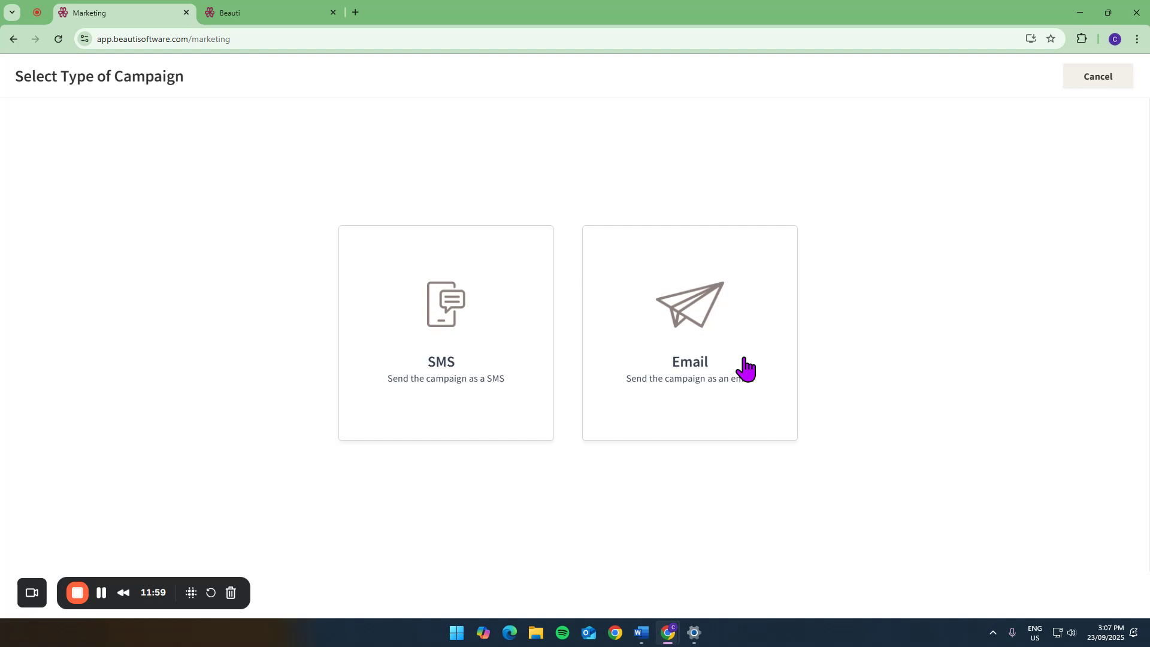
left_click(1098, 81)
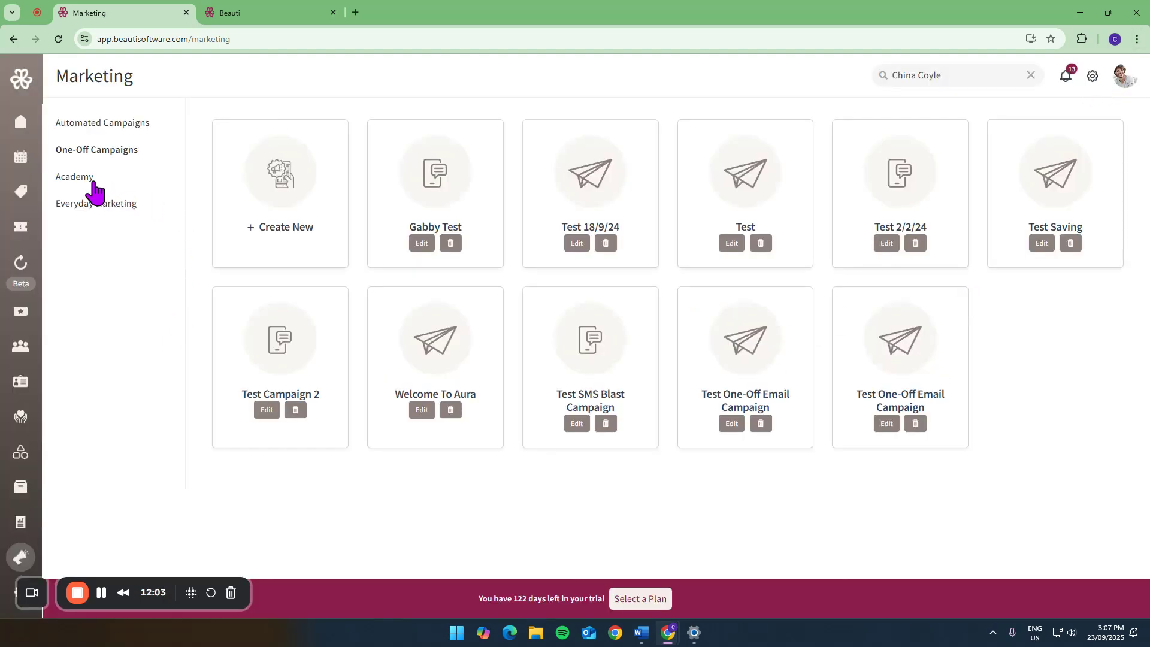
- Browse the marketing Academy, including the Beauti Software Tutorials articles and the remaining Academy topics
left_click(70, 178)
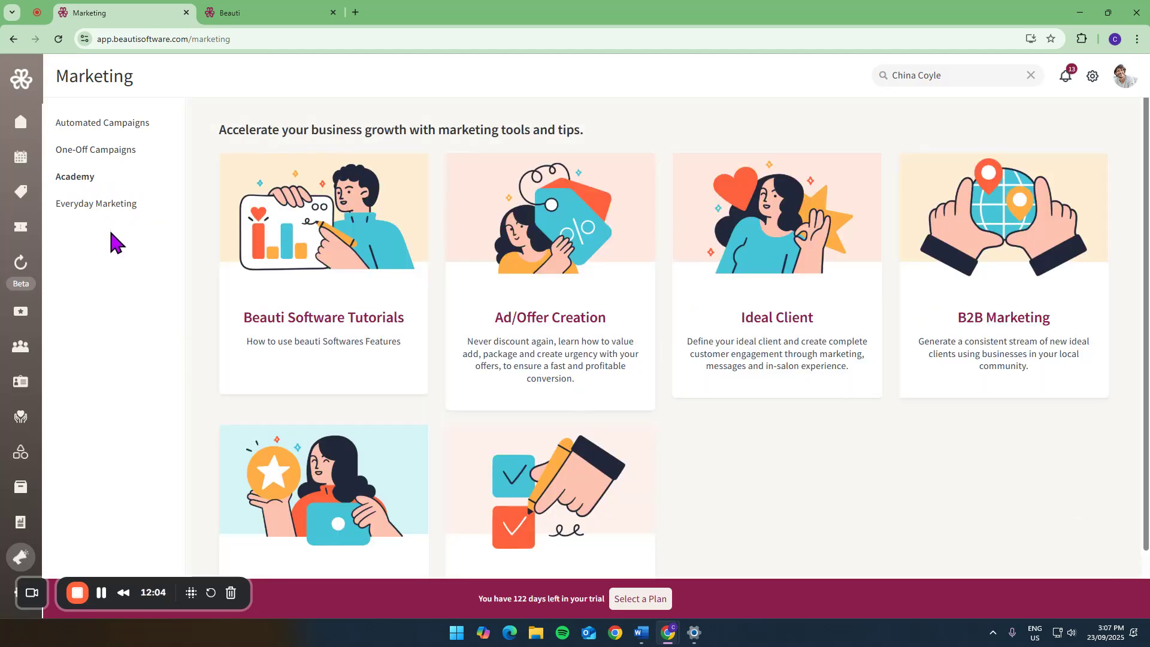
left_click(309, 296)
scroll(505, 351, "down", 4)
scroll(503, 347, "down", 8)
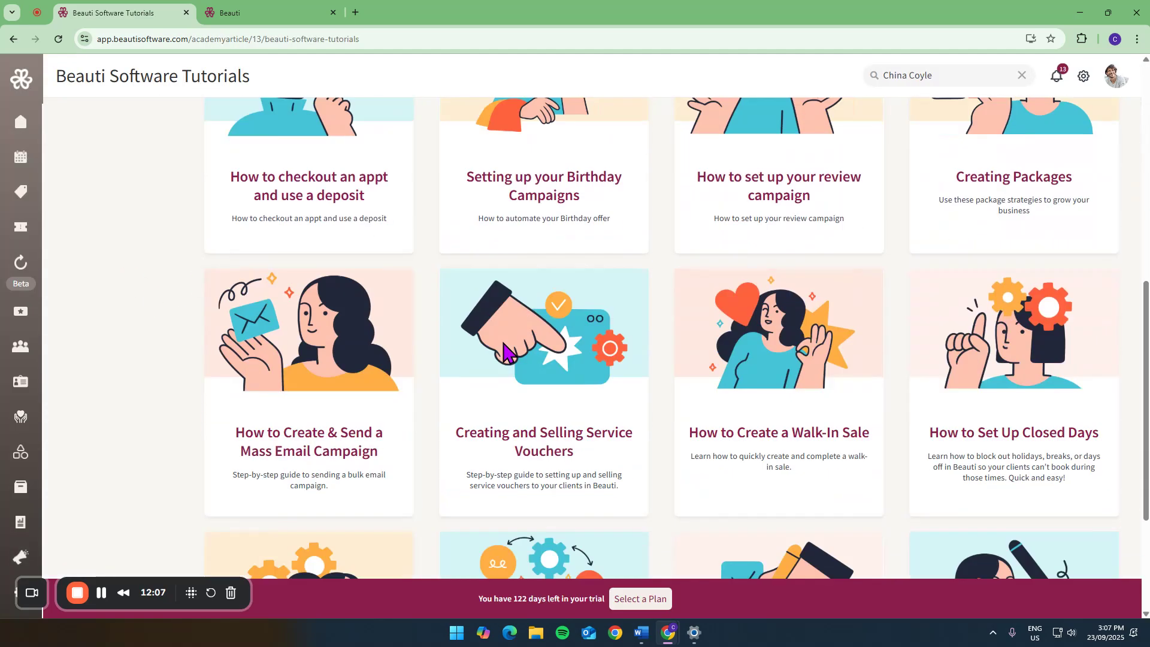
scroll(501, 359, "up", 7)
scroll(497, 348, "up", 4)
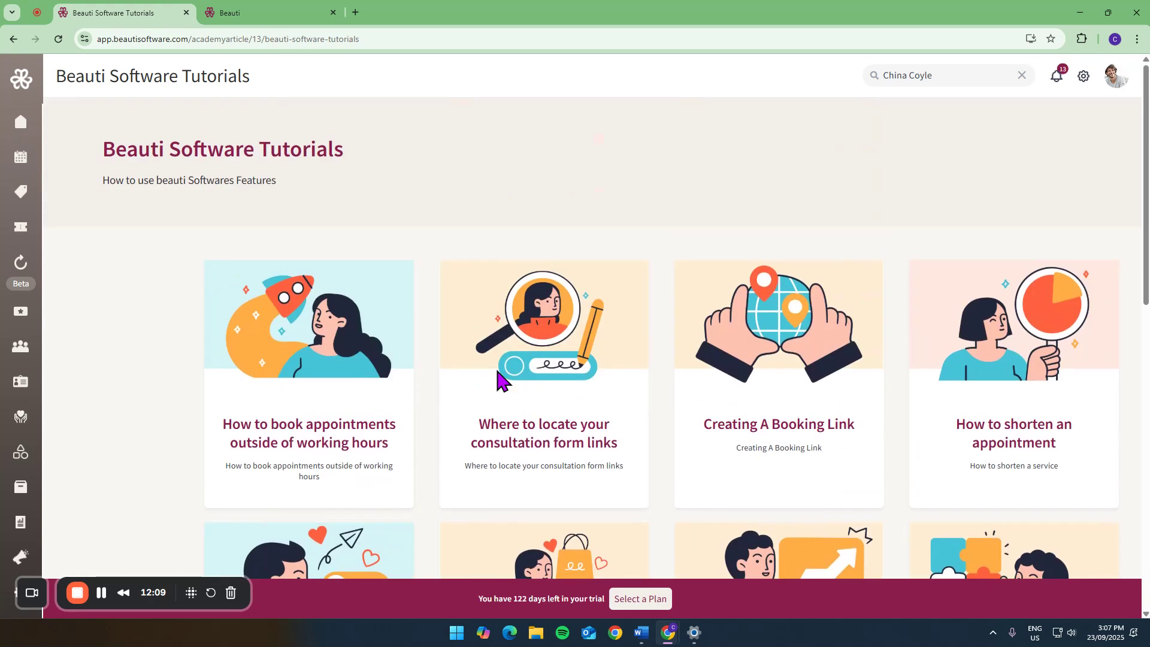
left_click(14, 40)
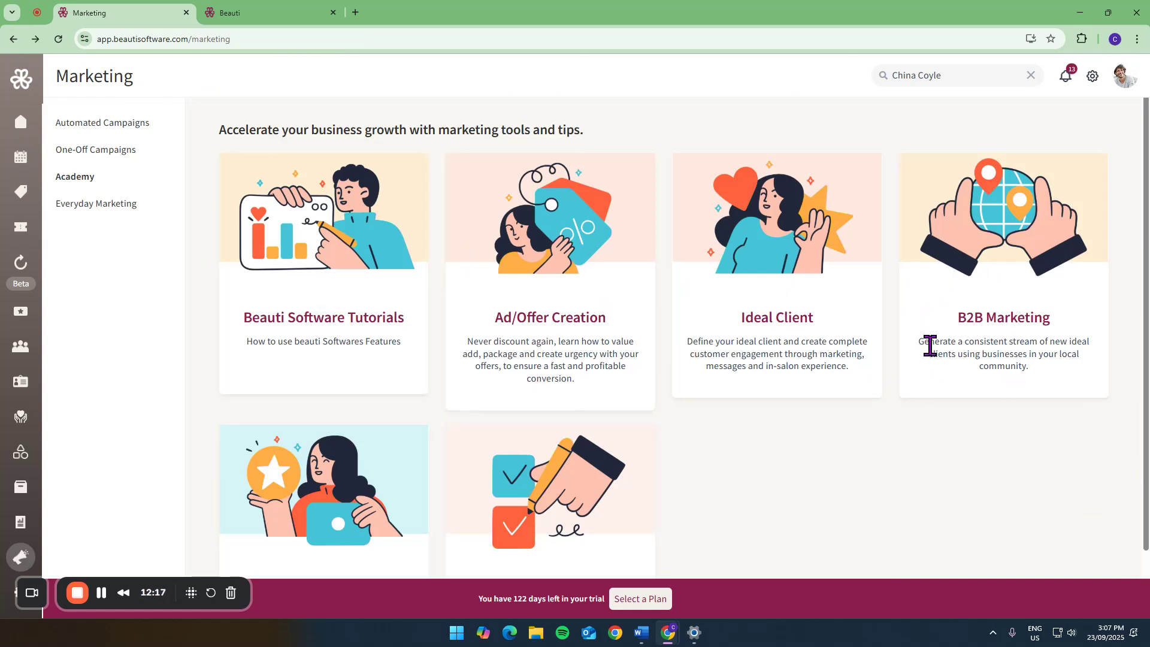
scroll(749, 389, "down", 1)
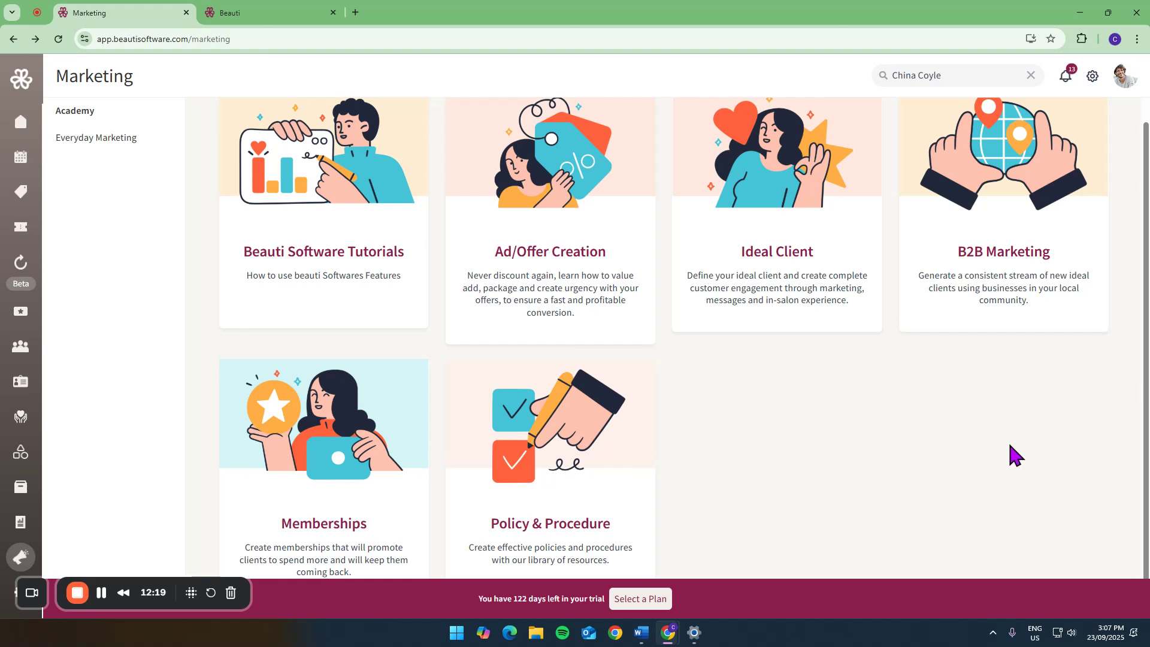
scroll(1010, 445, "up", 1)
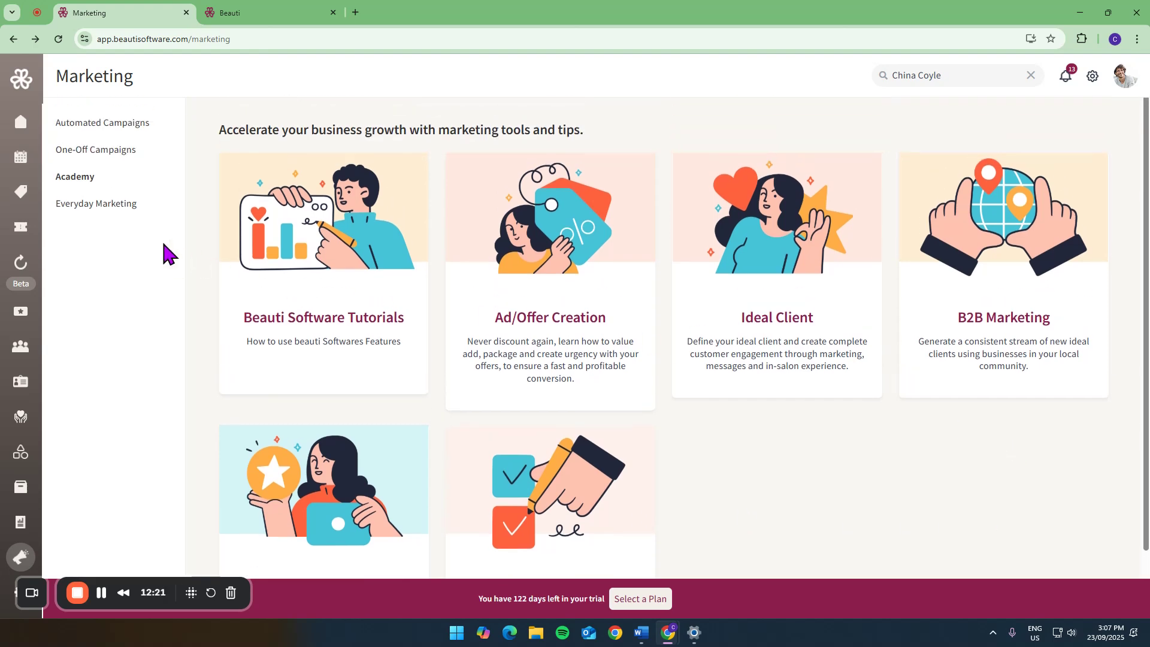
- View the ready-made Everyday Marketing campaigns and browse the Mother's Day design templates
left_click(78, 205)
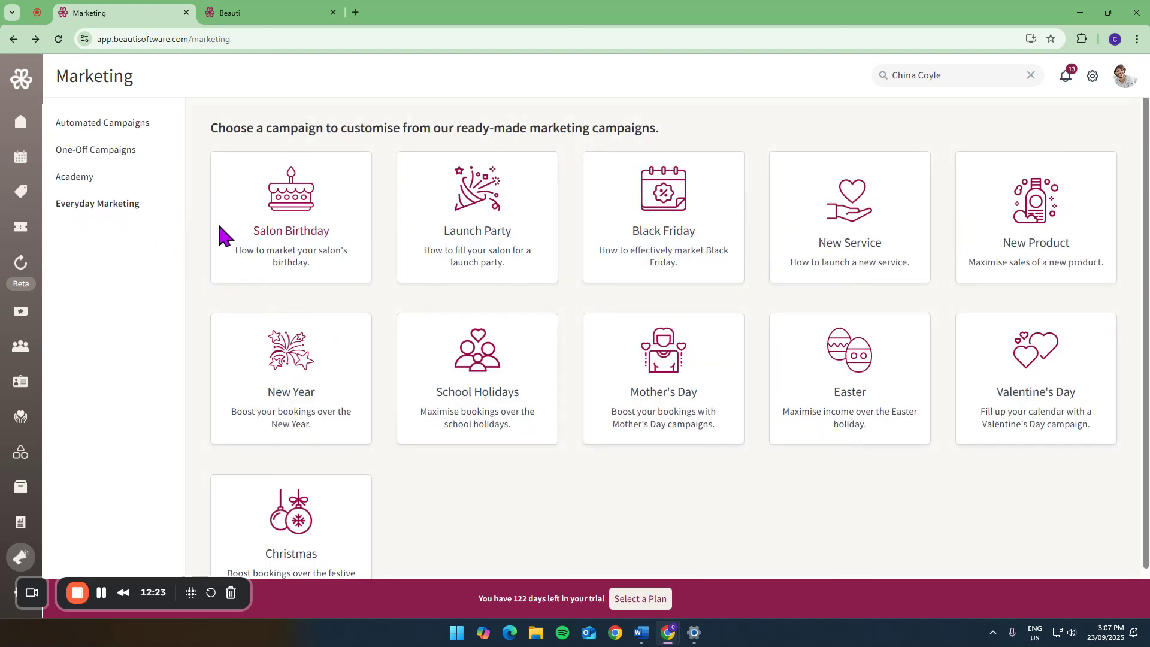
left_click(658, 375)
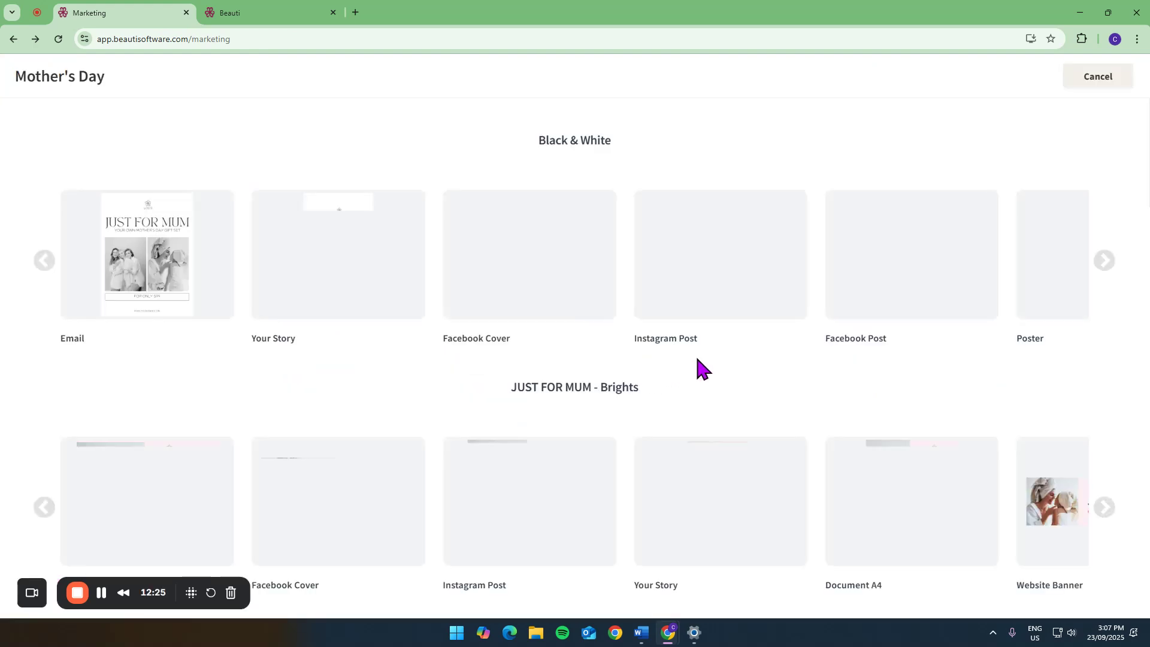
scroll(698, 362, "down", 5)
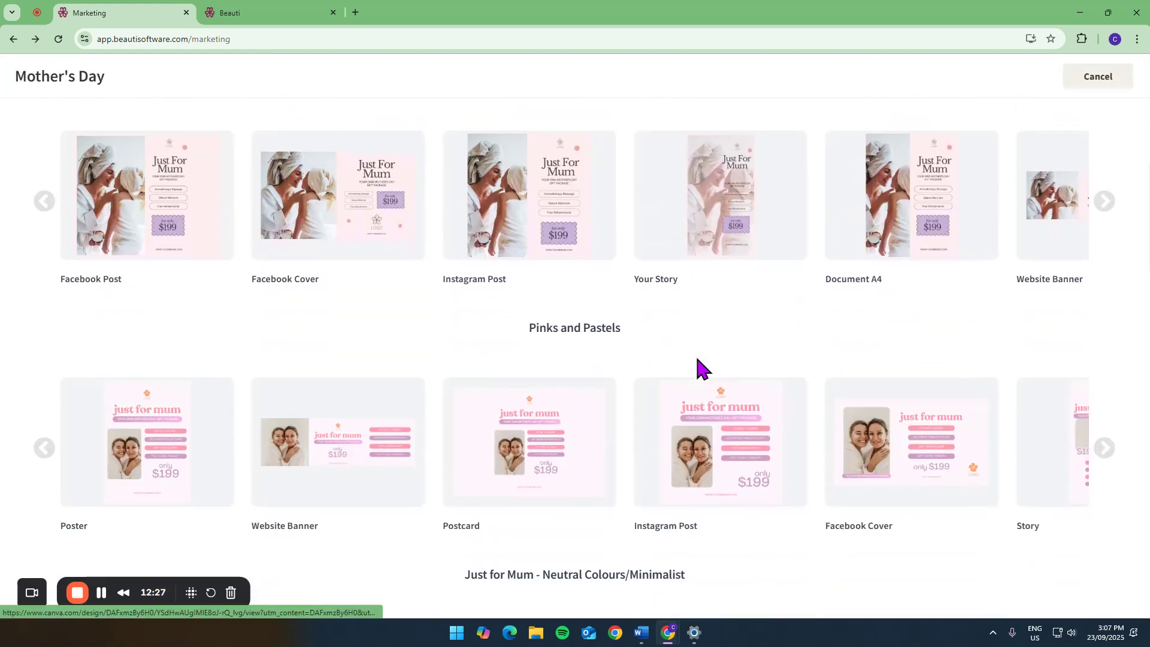
scroll(698, 362, "down", 4)
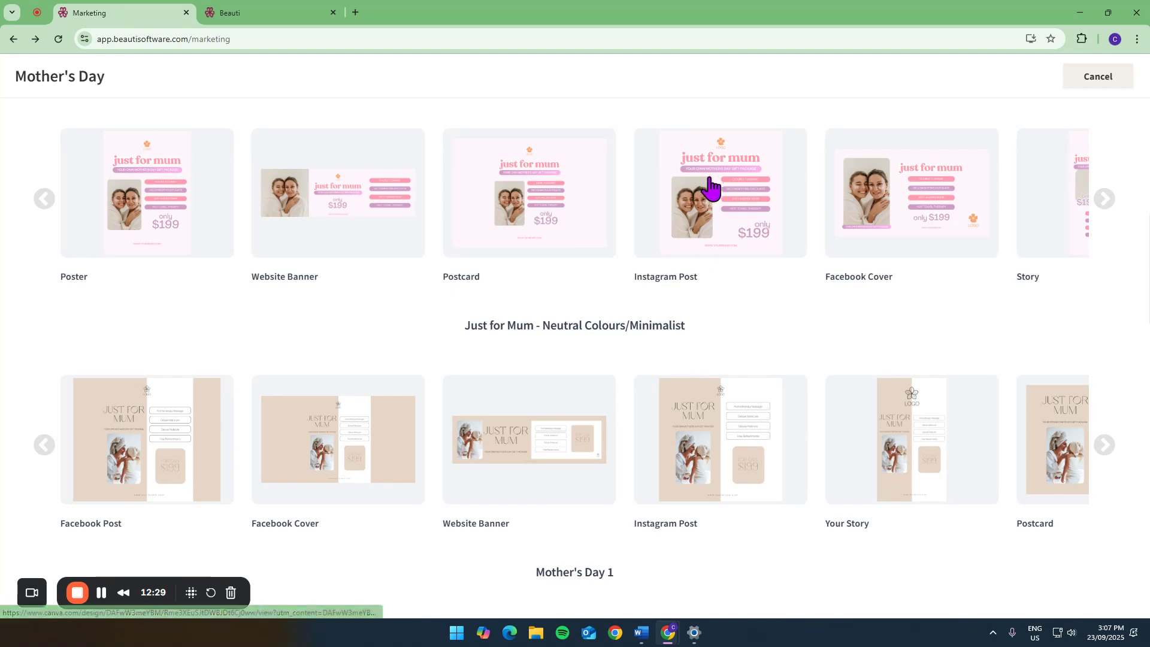
- View the Pinks and Pastels Instagram Post template in Canva, return to the Mother's Day designs and leave them
left_click(715, 191)
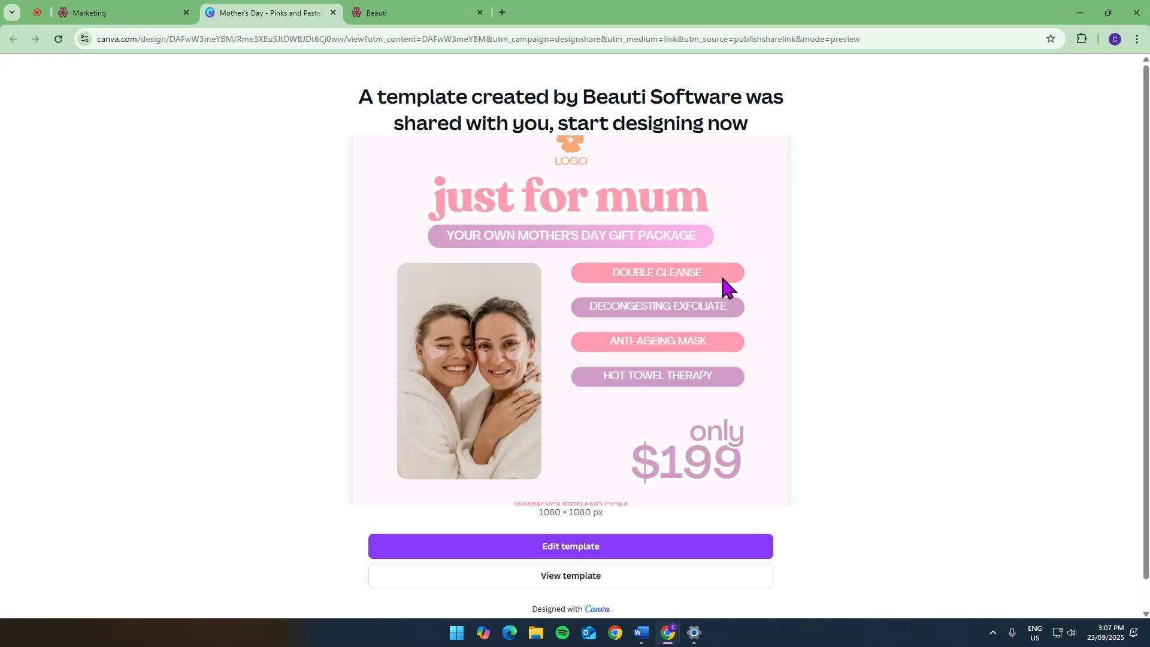
left_click(146, 18)
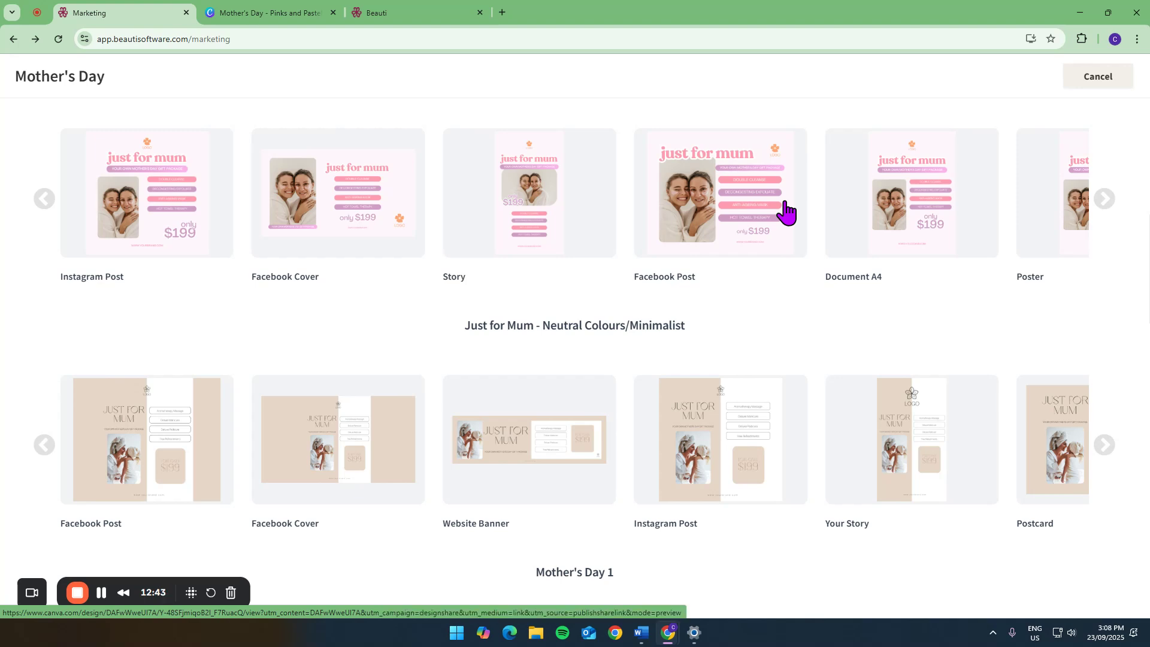
scroll(845, 308, "up", 4)
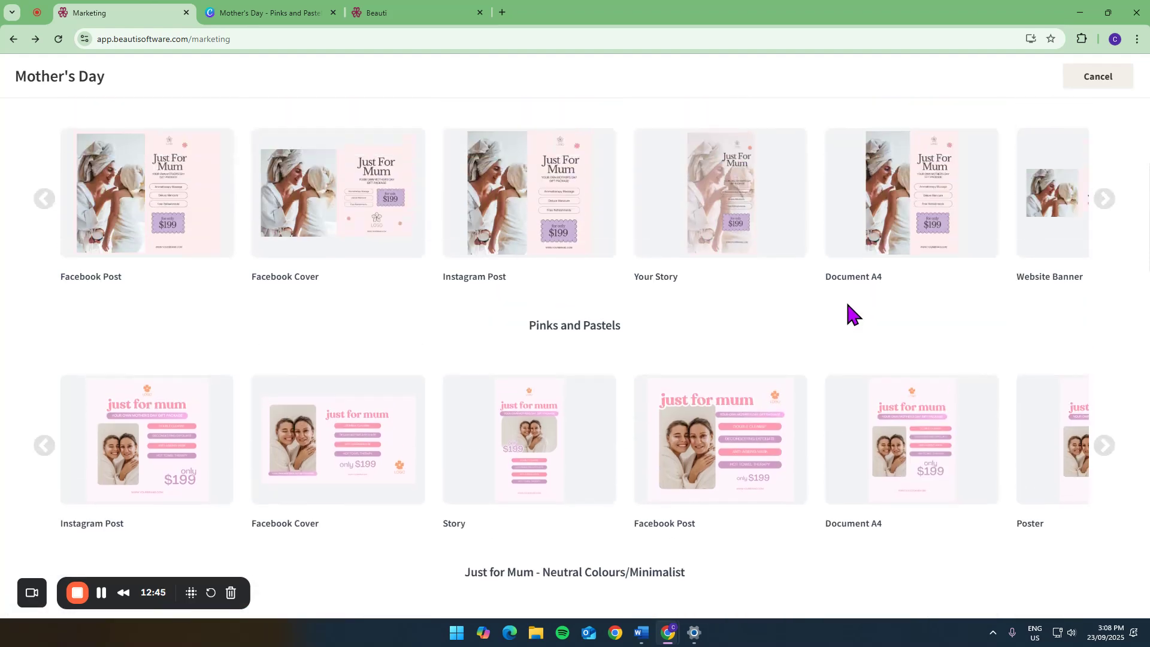
scroll(779, 312, "up", 5)
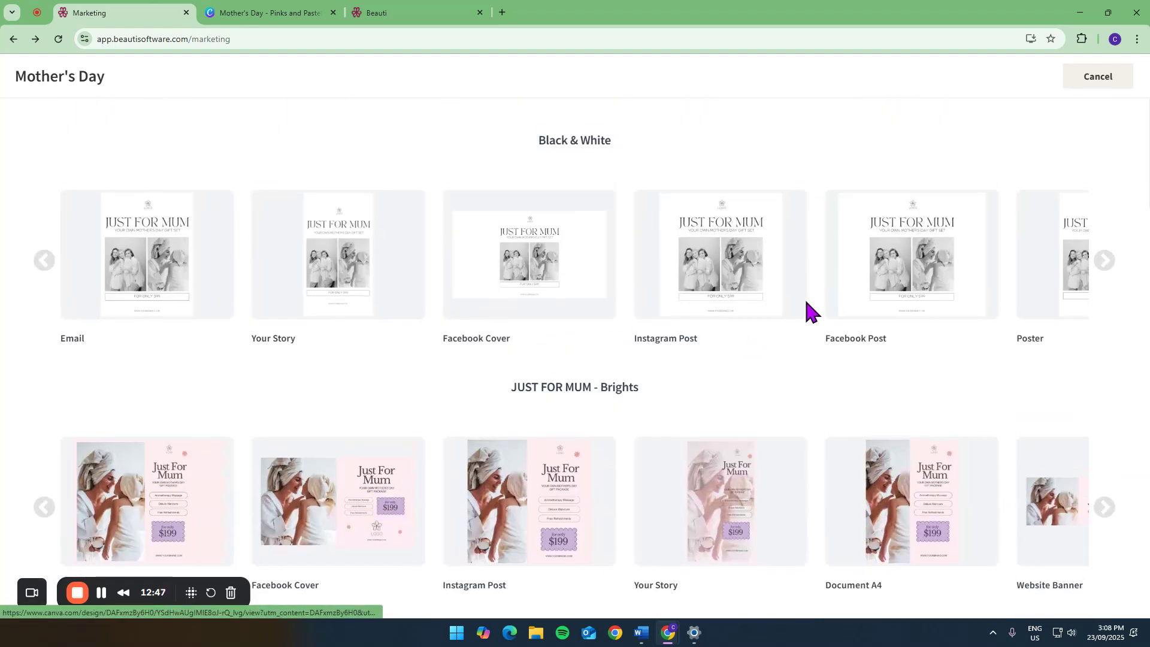
left_click(1101, 76)
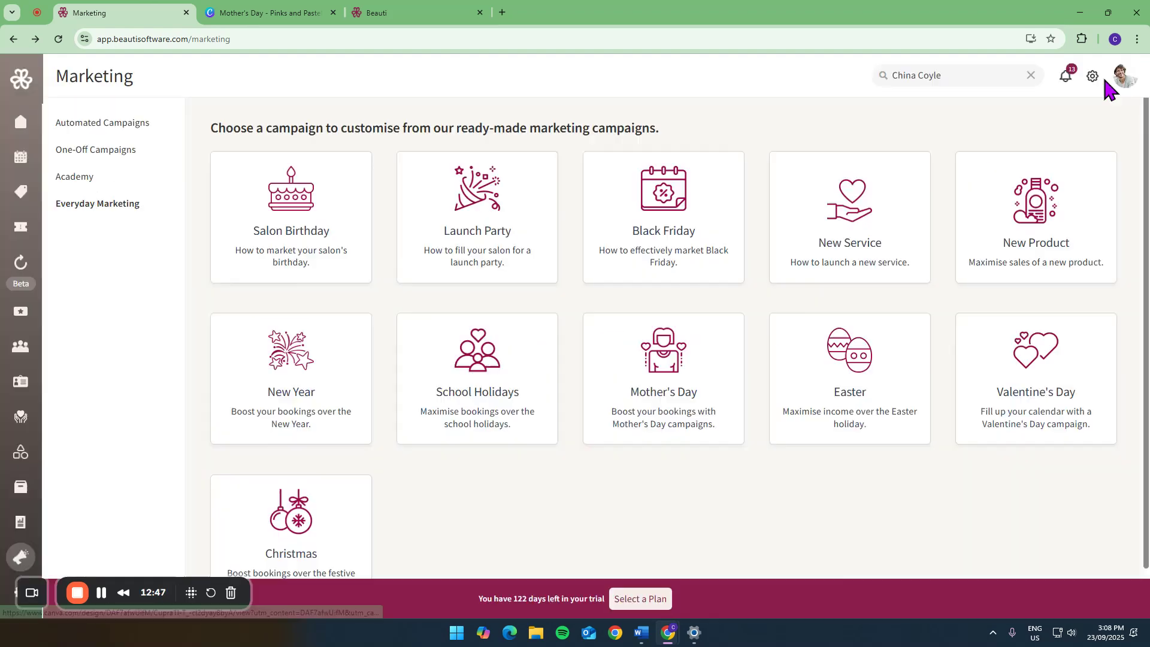
- Browse the Black Friday campaign's design templates and return to the ready-made campaigns
left_click(654, 224)
scroll(796, 267, "down", 4)
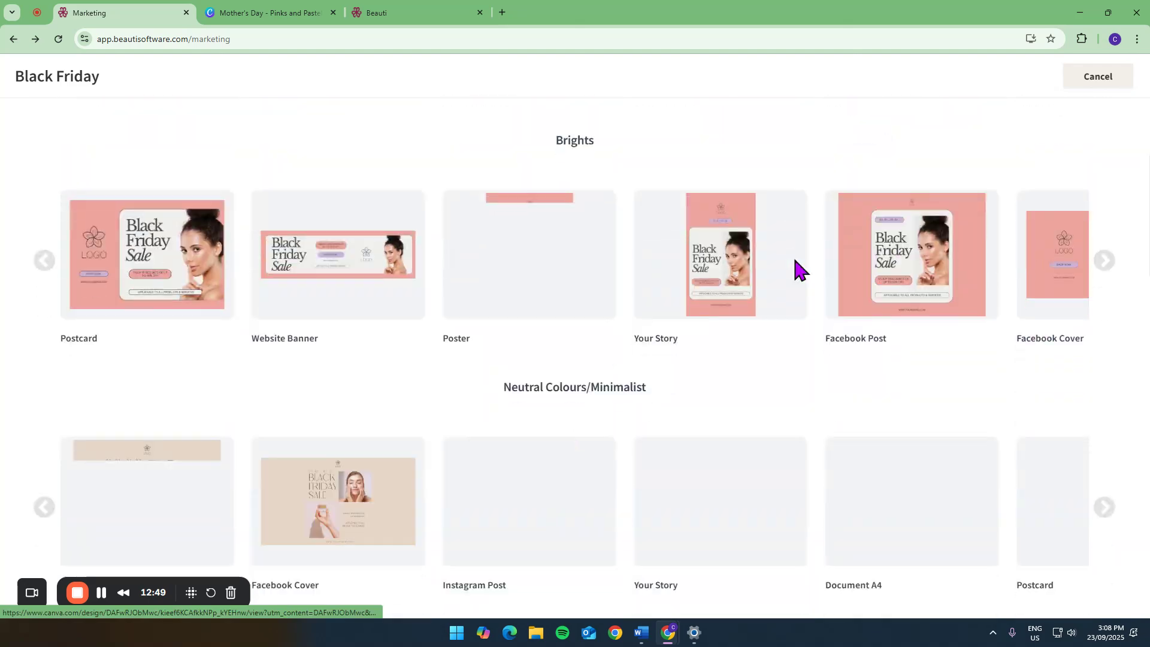
scroll(796, 262, "down", 14)
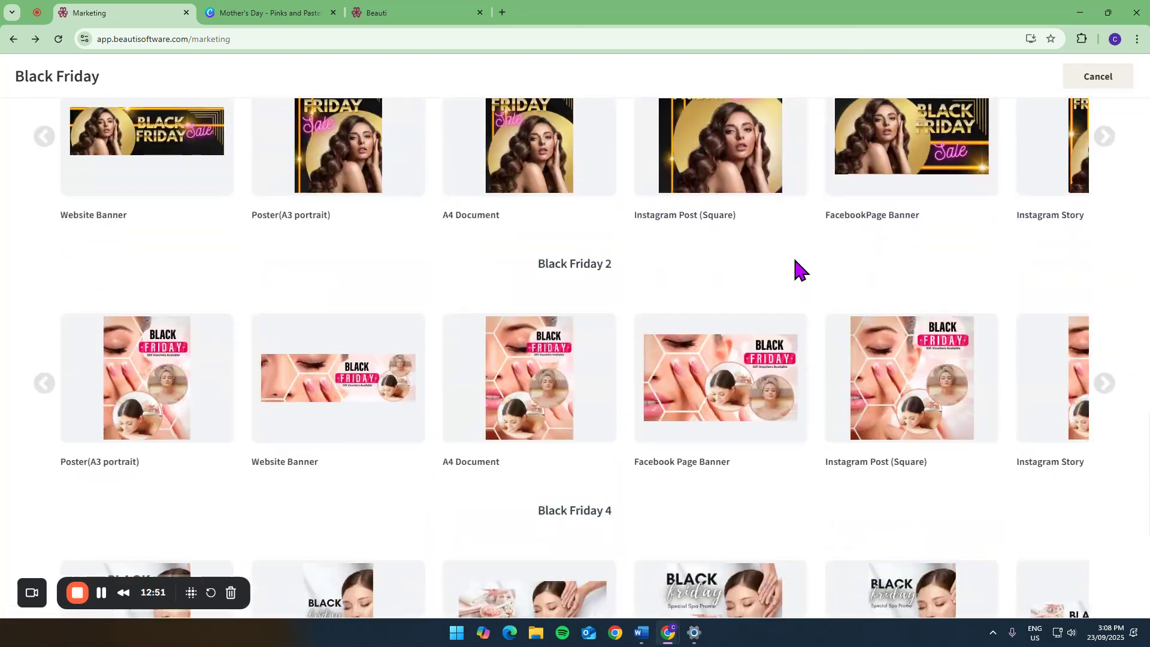
scroll(793, 255, "down", 6)
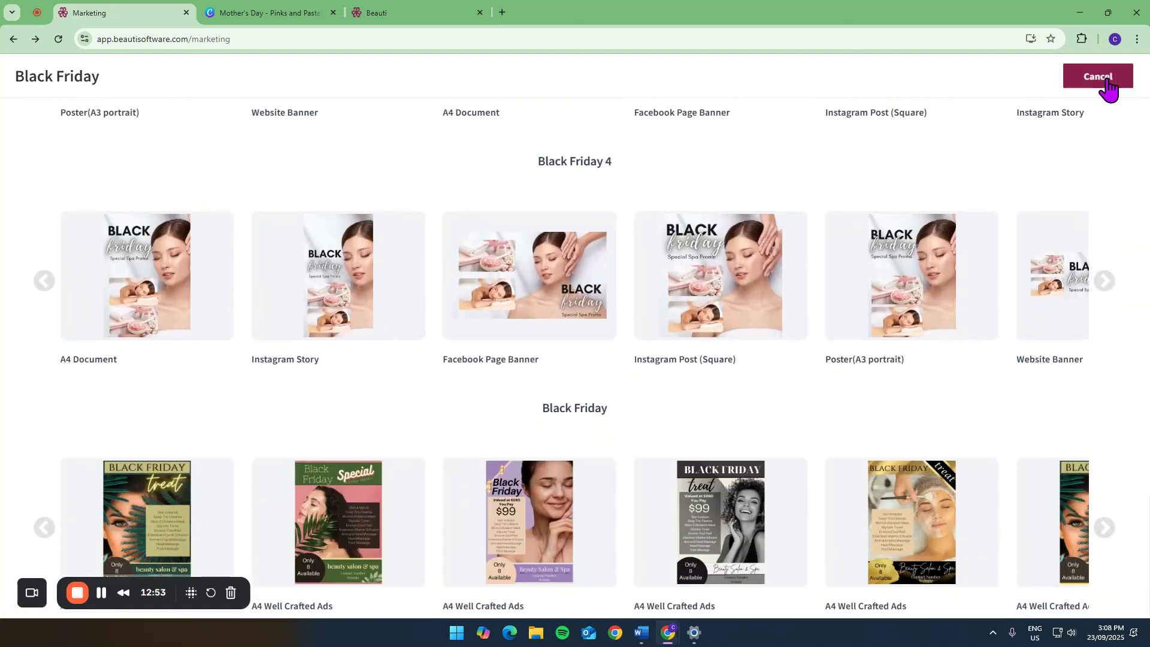
left_click(1108, 84)
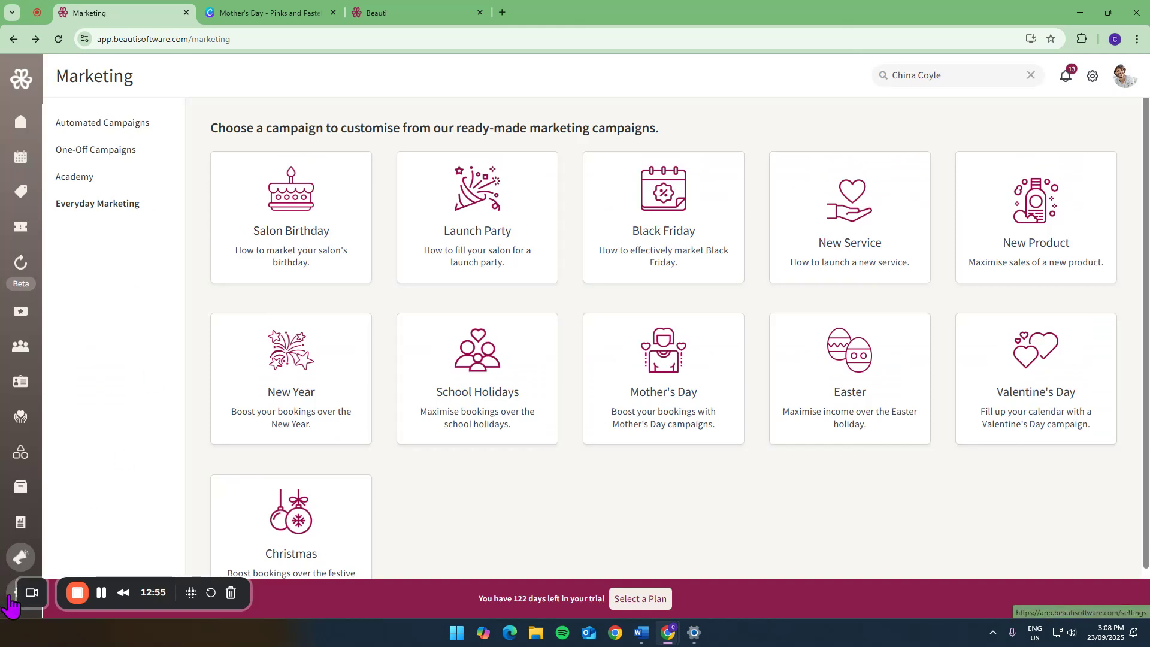
- Review the automated client notifications in the settings, followed by the consultation forms
left_click(6, 590)
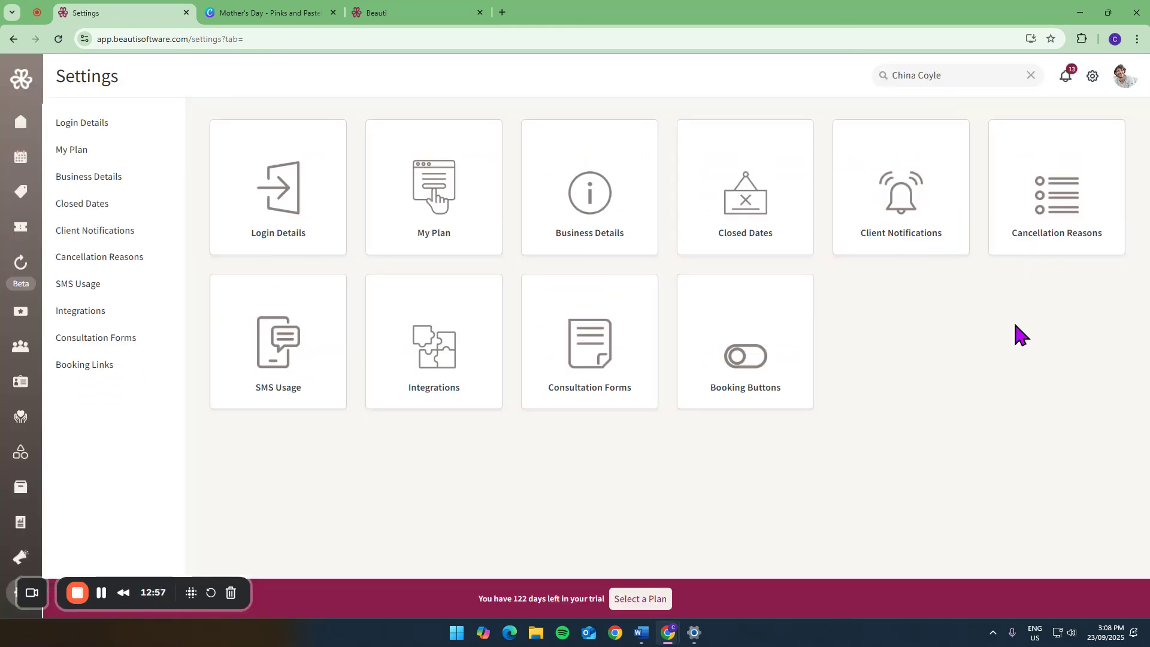
left_click(938, 180)
scroll(773, 330, "down", 4)
scroll(722, 331, "down", 1)
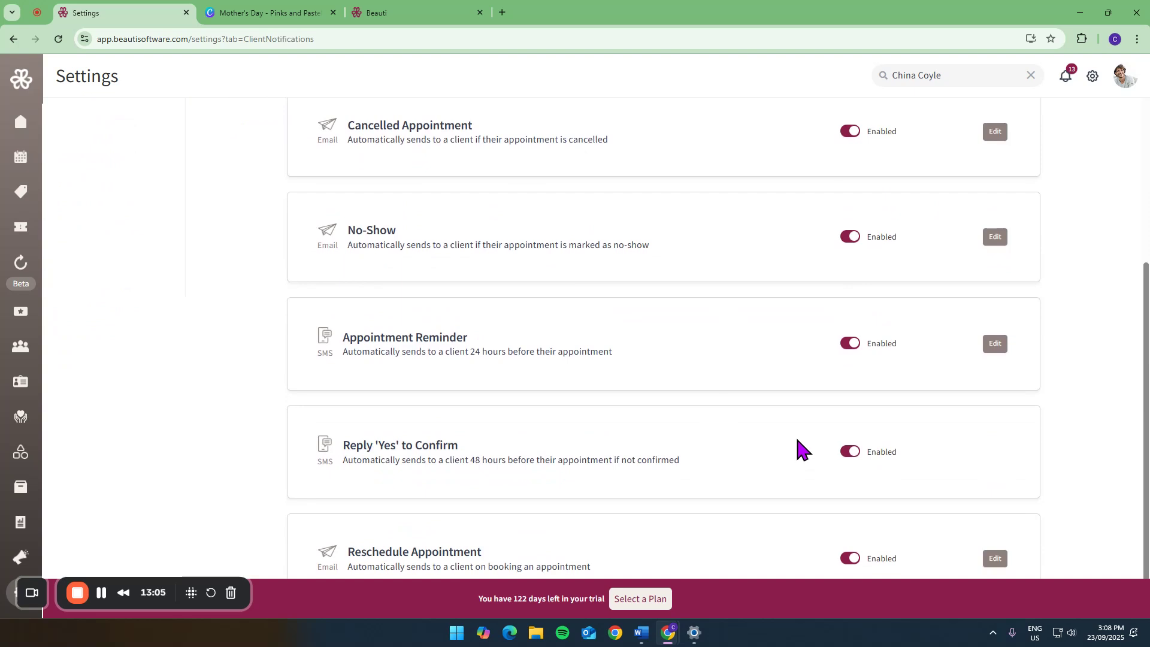
scroll(772, 343, "up", 2)
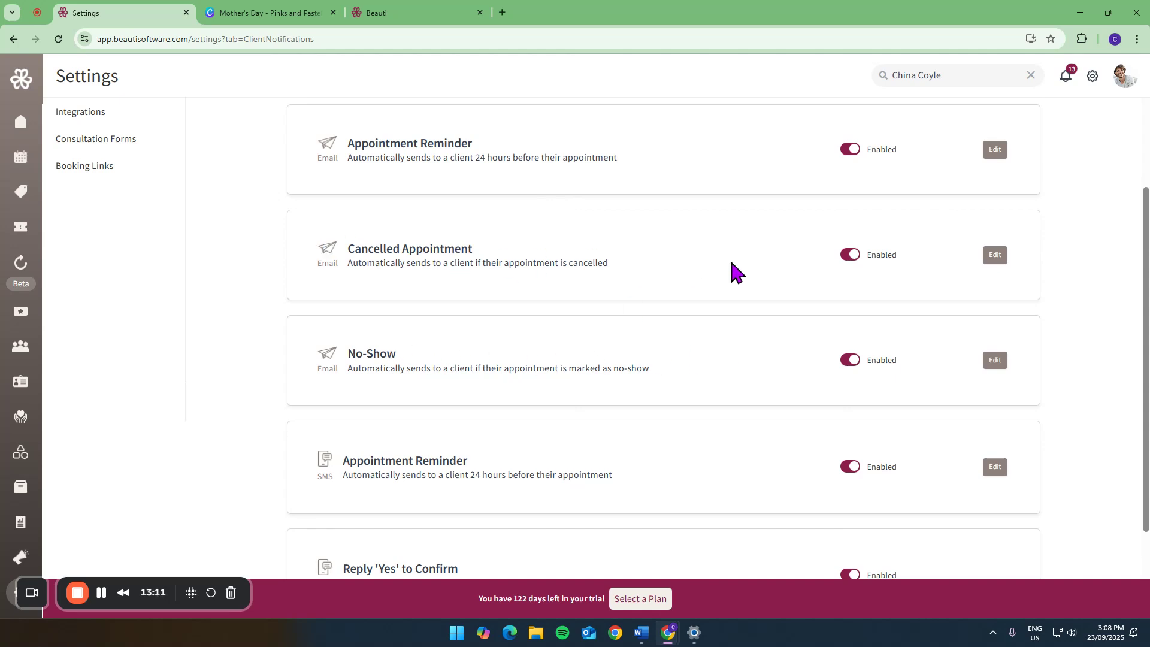
scroll(731, 264, "up", 3)
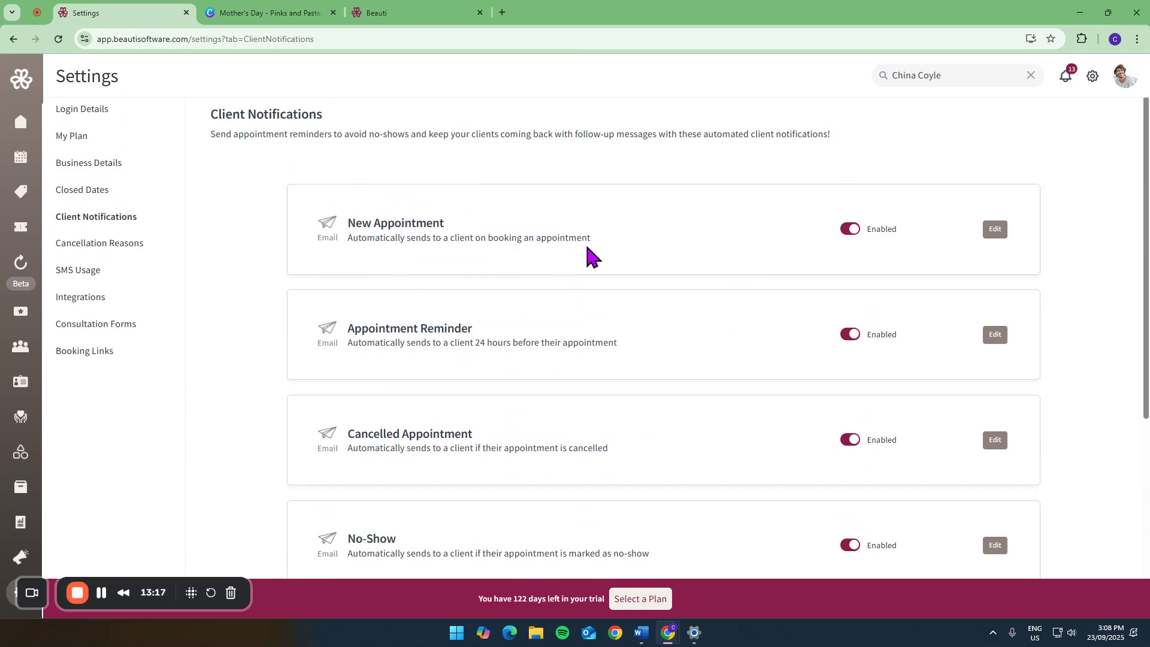
scroll(600, 255, "down", 5)
scroll(677, 520, "up", 5)
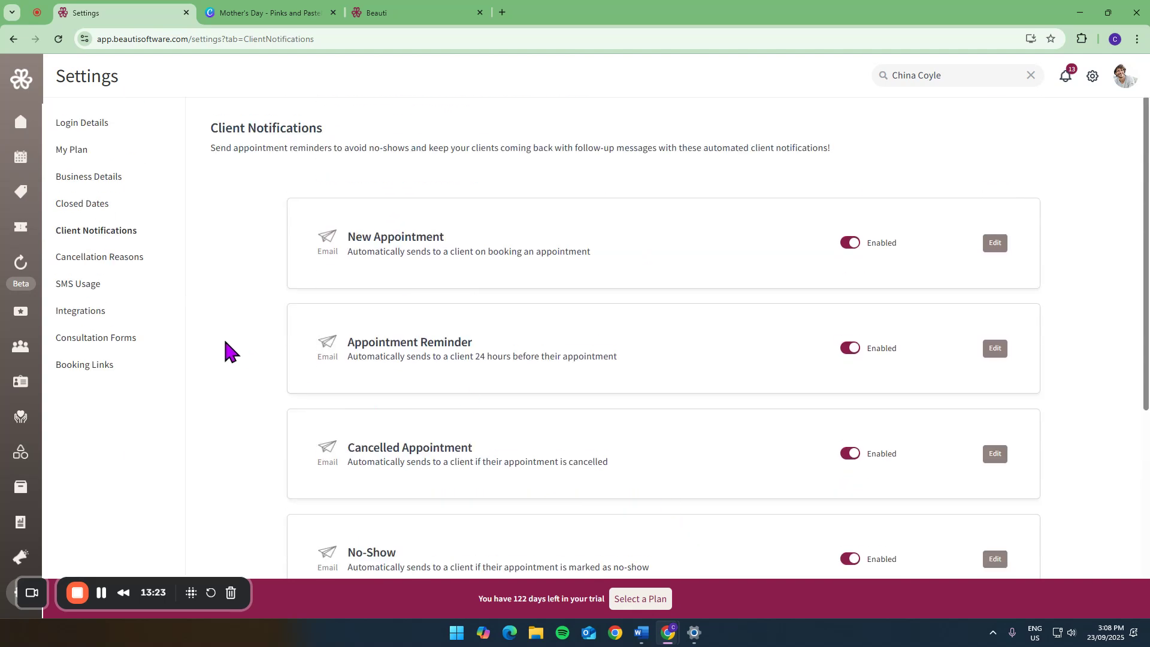
left_click(111, 338)
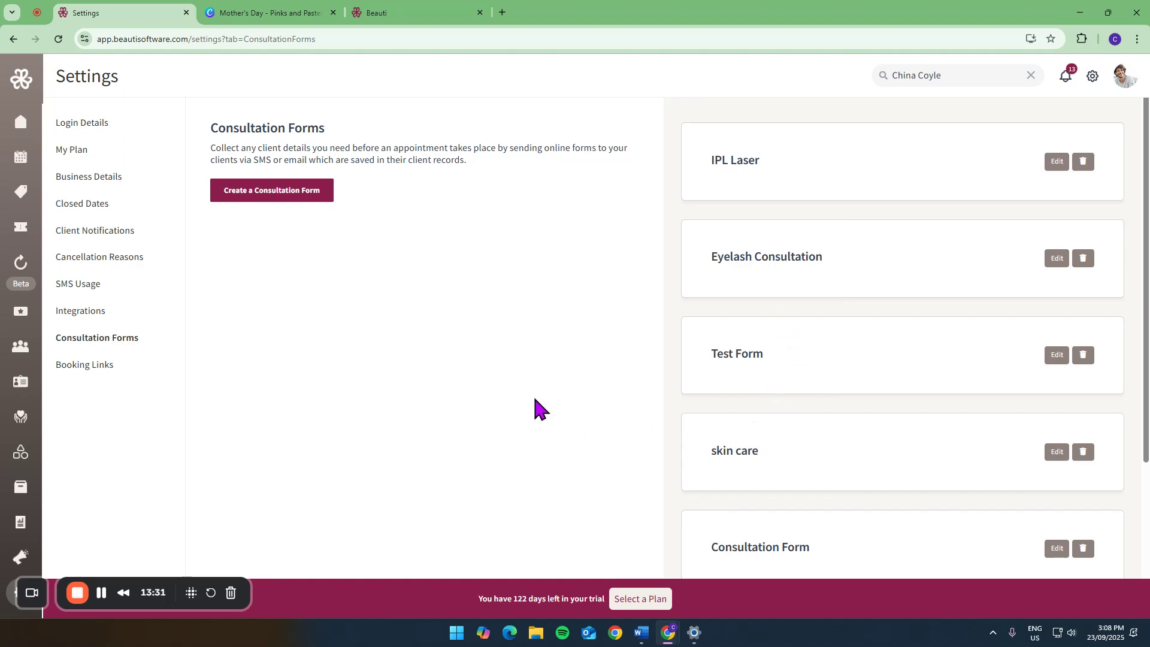
- Create an online booking link covering all service categories and copy it
left_click(92, 366)
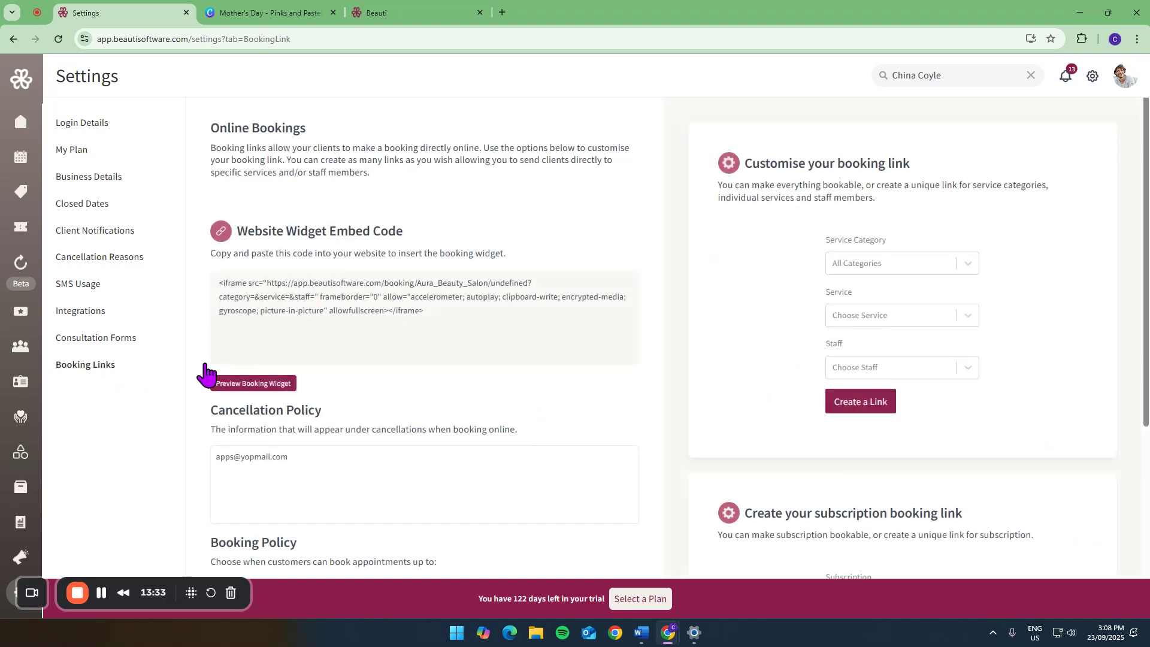
scroll(735, 388, "down", 1)
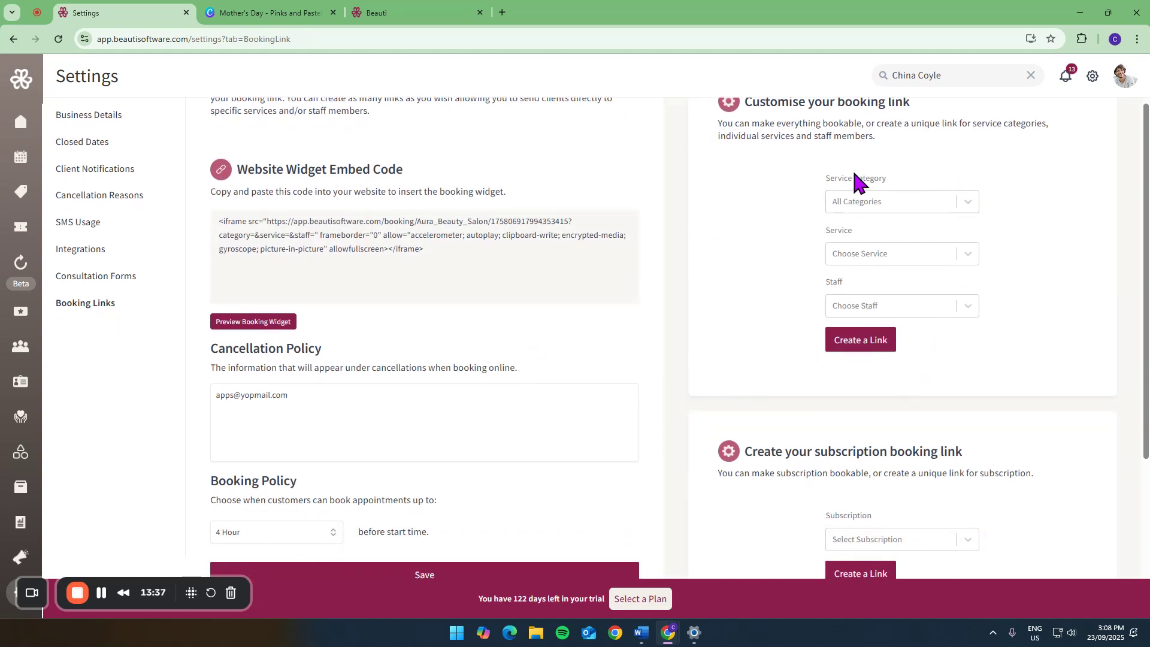
left_click(846, 342)
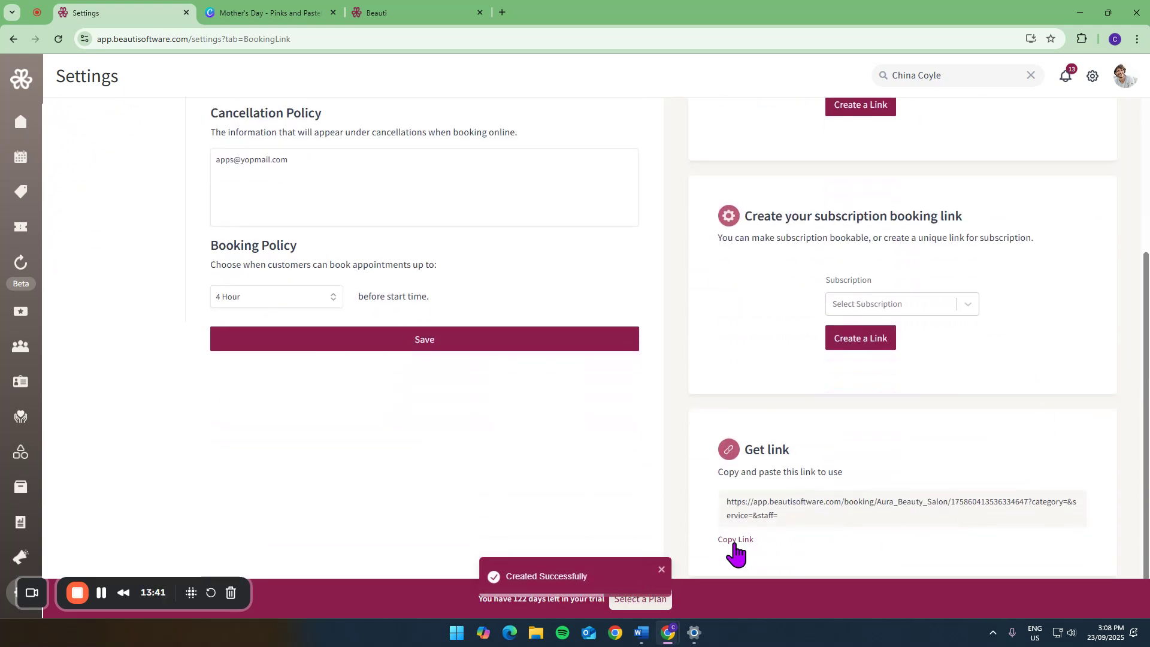
left_click(737, 540)
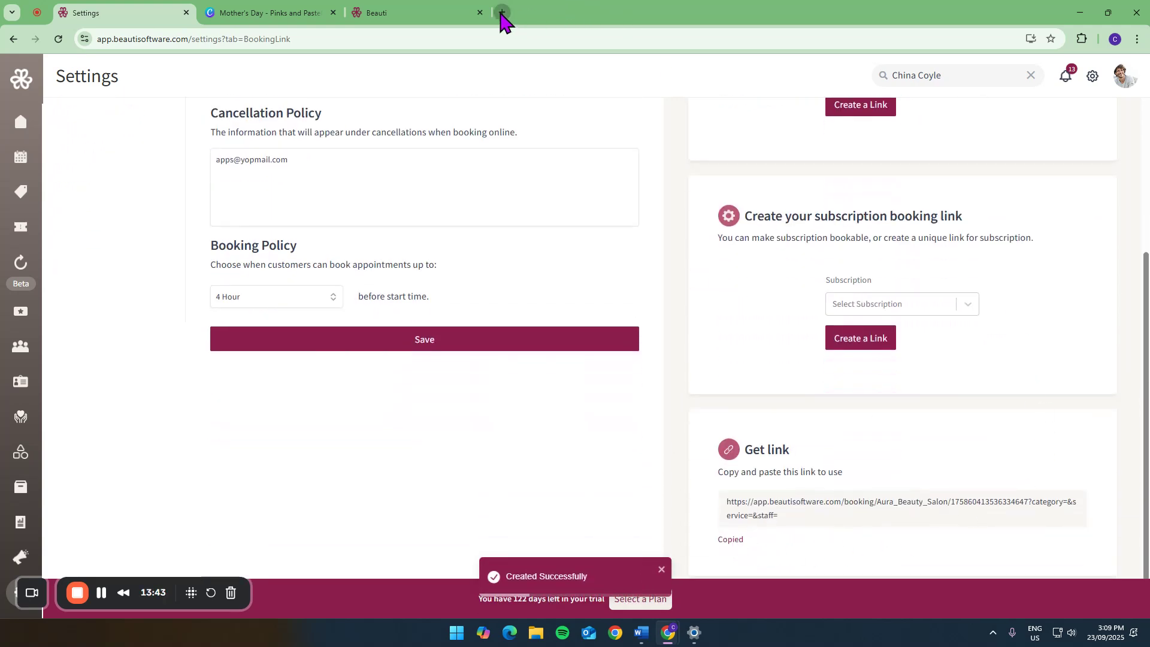
- Open the copied booking link in a new browser tab and start booking a service
left_click(503, 12)
key("ctrl+v")
key("Return")
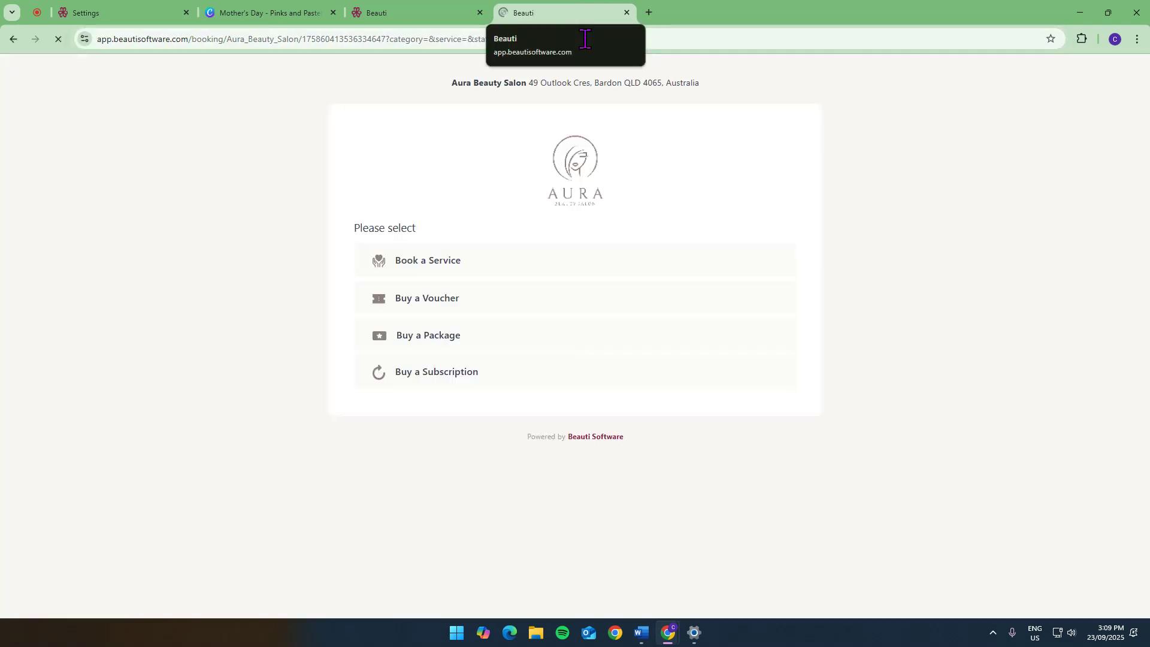
left_click(438, 268)
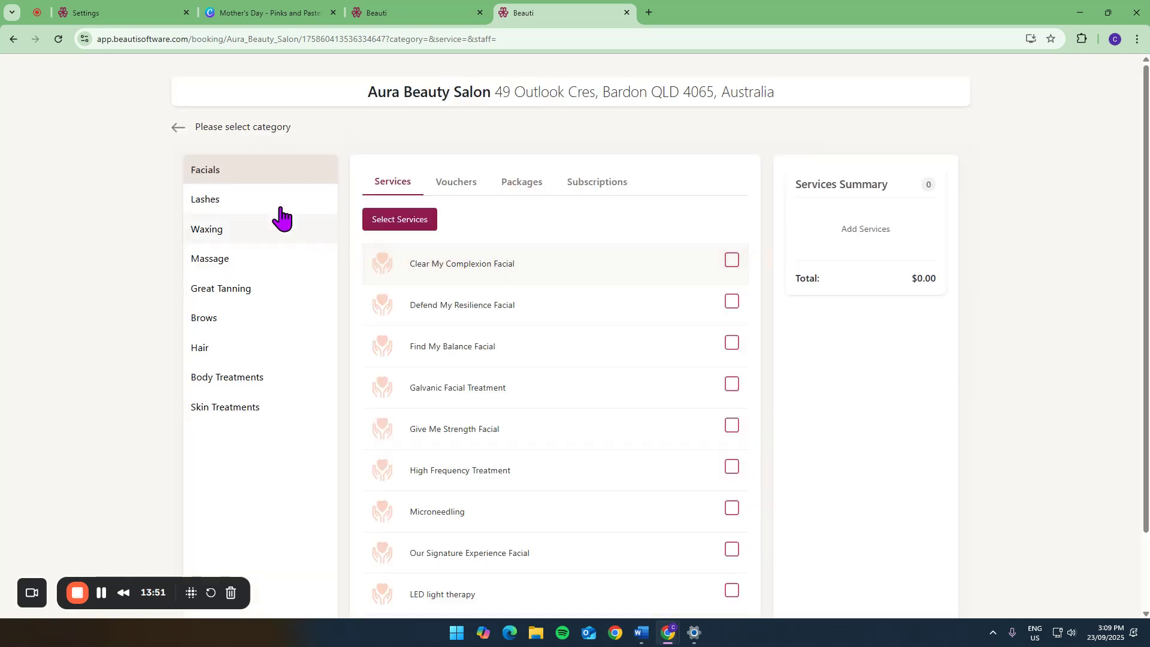
- Try a Body Massage (30mins) booking in the 8:15 PM - 9:00 PM slot and examine the client details form
left_click(213, 265)
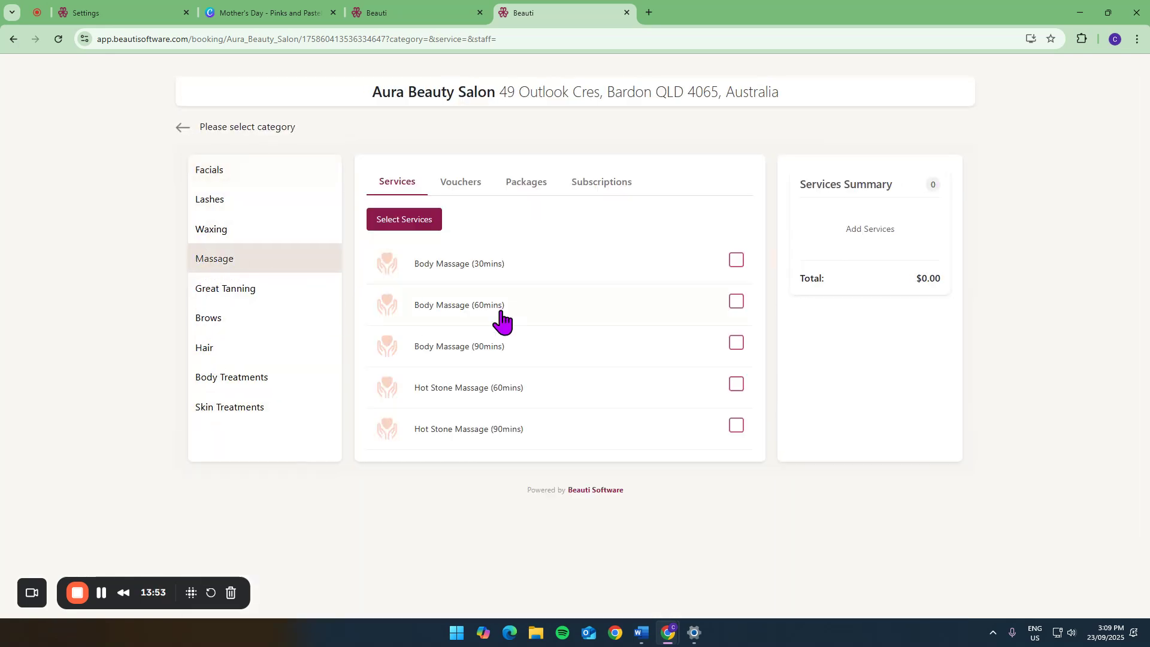
left_click(733, 261)
left_click(842, 459)
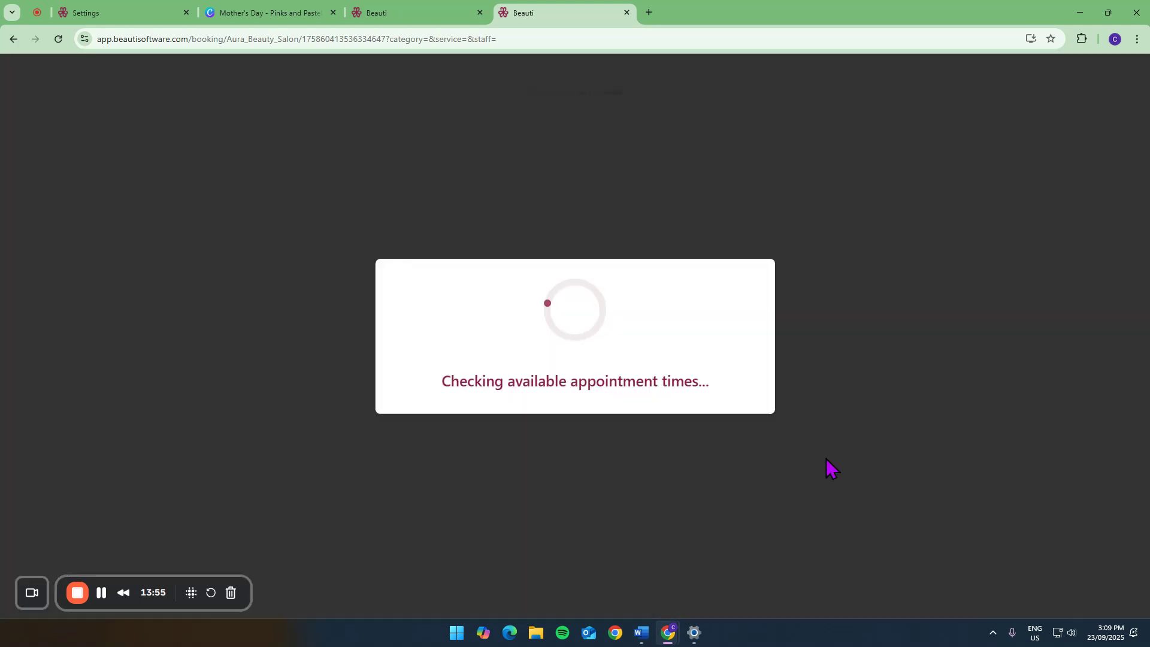
left_click(546, 340)
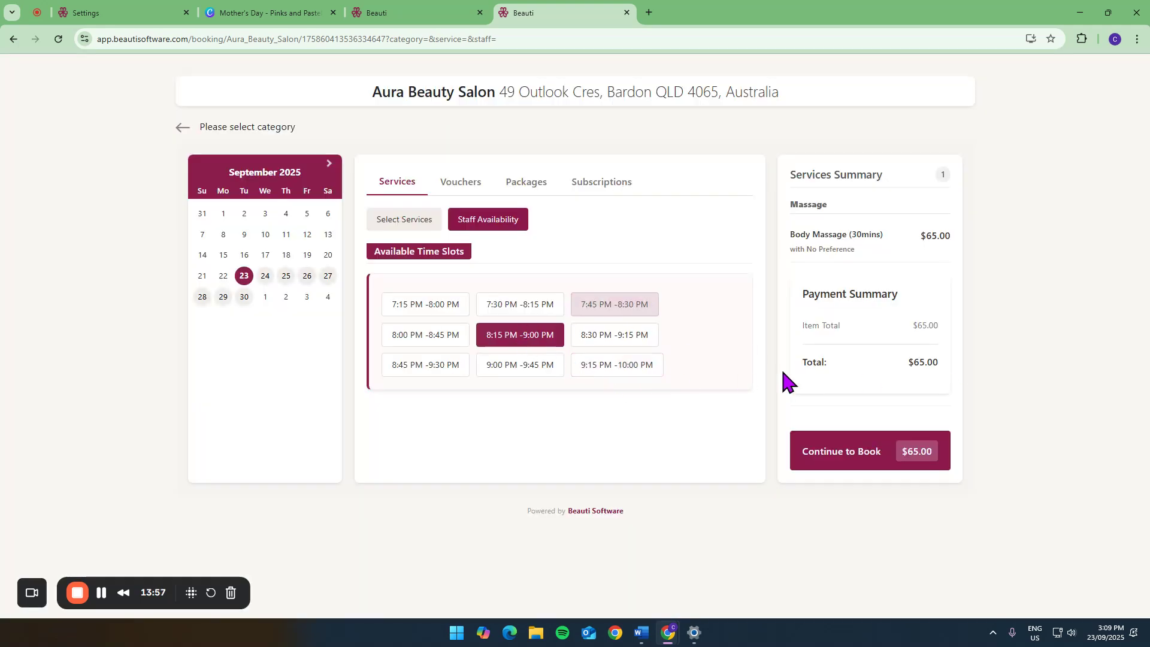
left_click(838, 457)
scroll(540, 242, "down", 6)
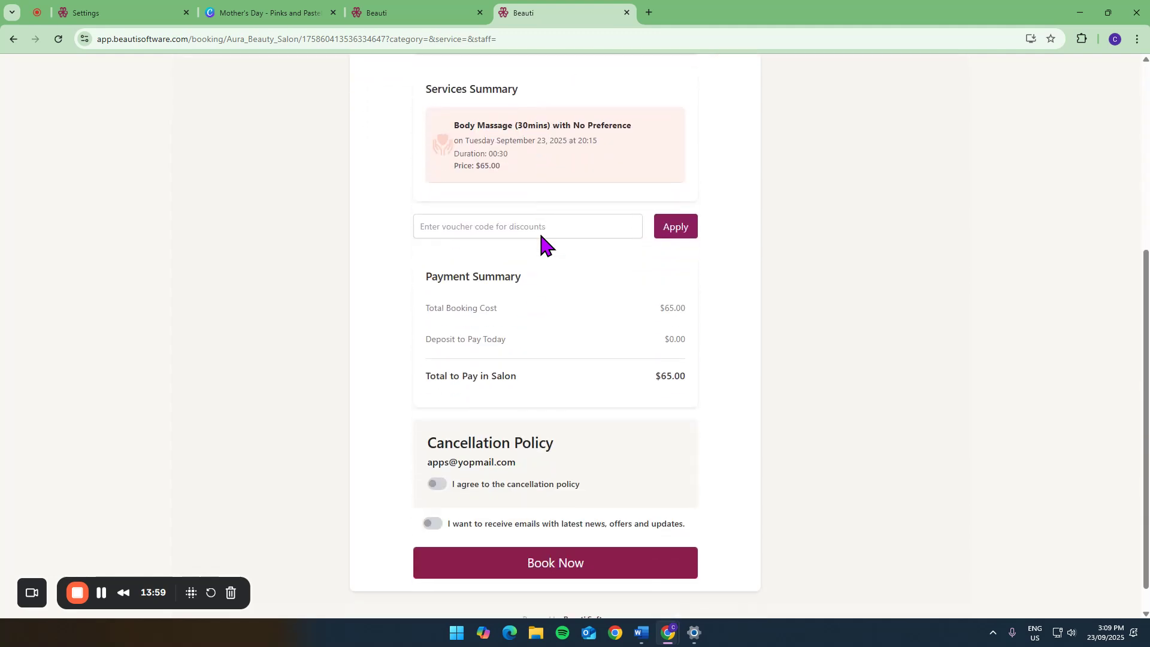
scroll(540, 242, "up", 6)
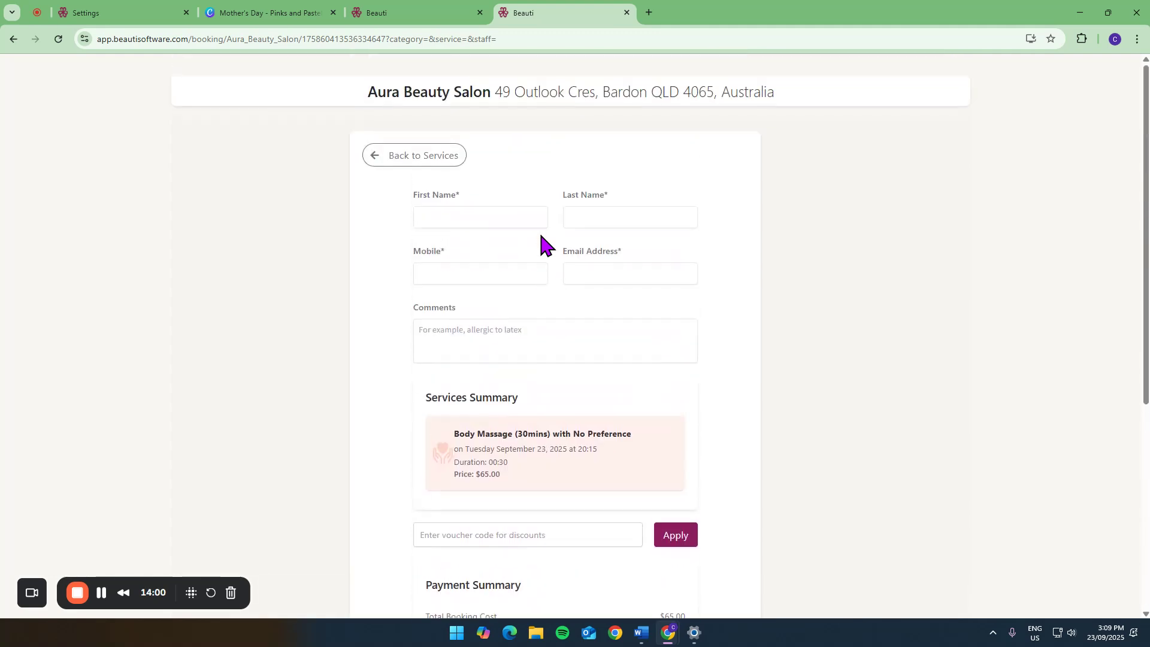
- Create and copy a booking link for the Facials category and the Brighten Me Up Facial service
left_click(171, 11)
scroll(970, 243, "up", 5)
left_click(926, 263)
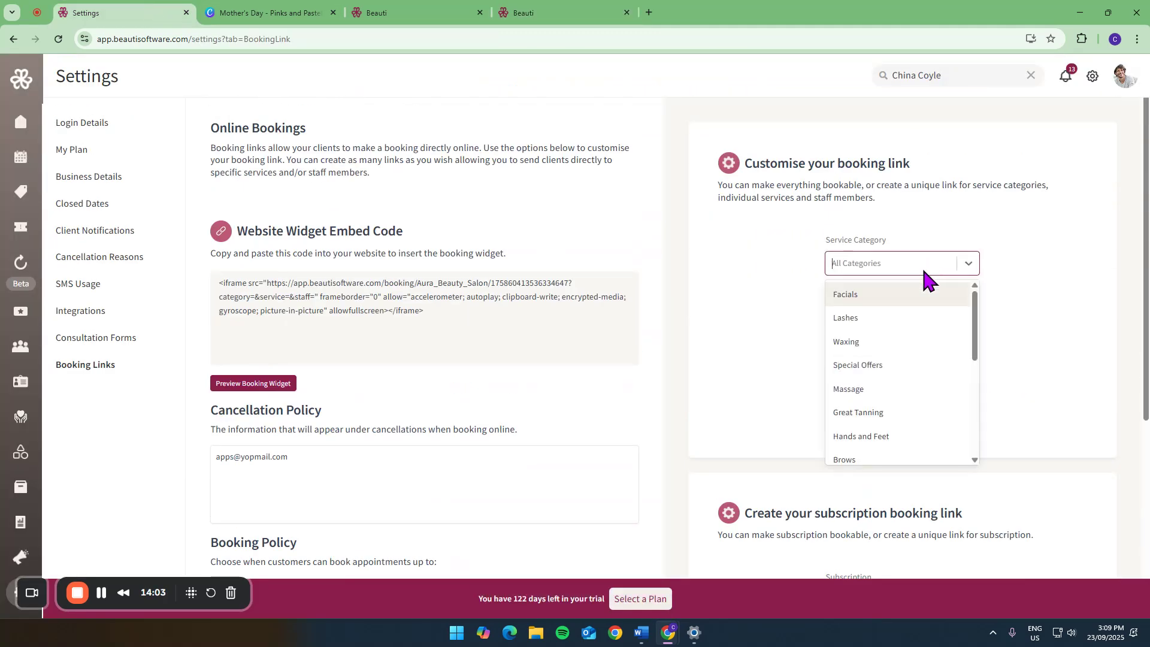
left_click(914, 294)
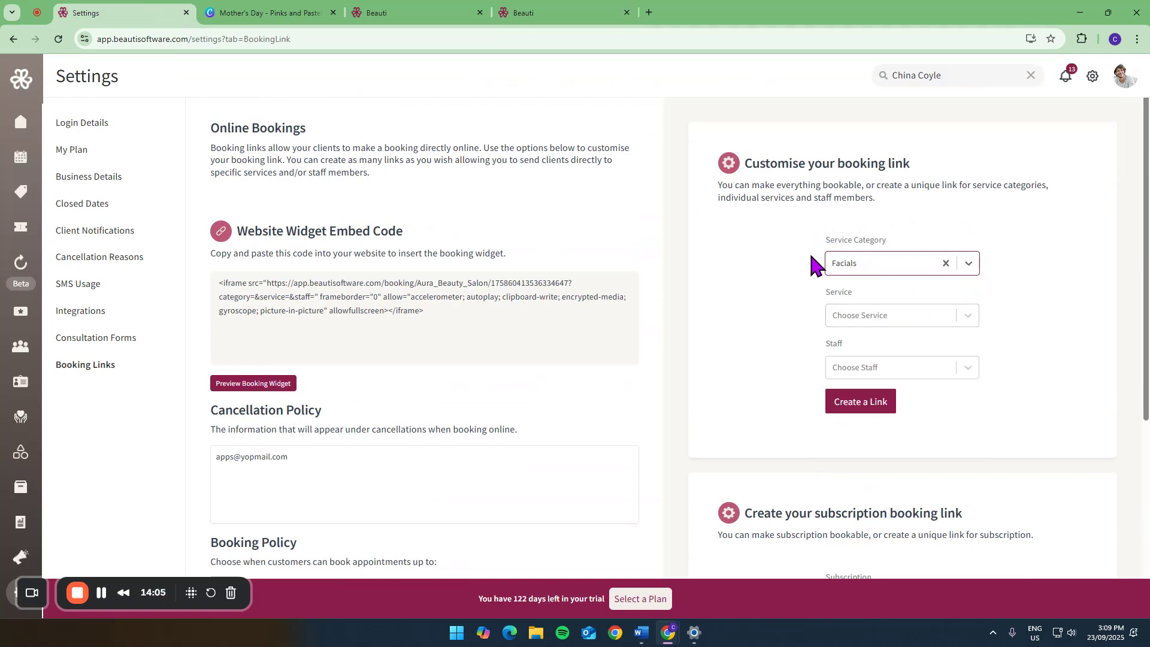
left_click(930, 309)
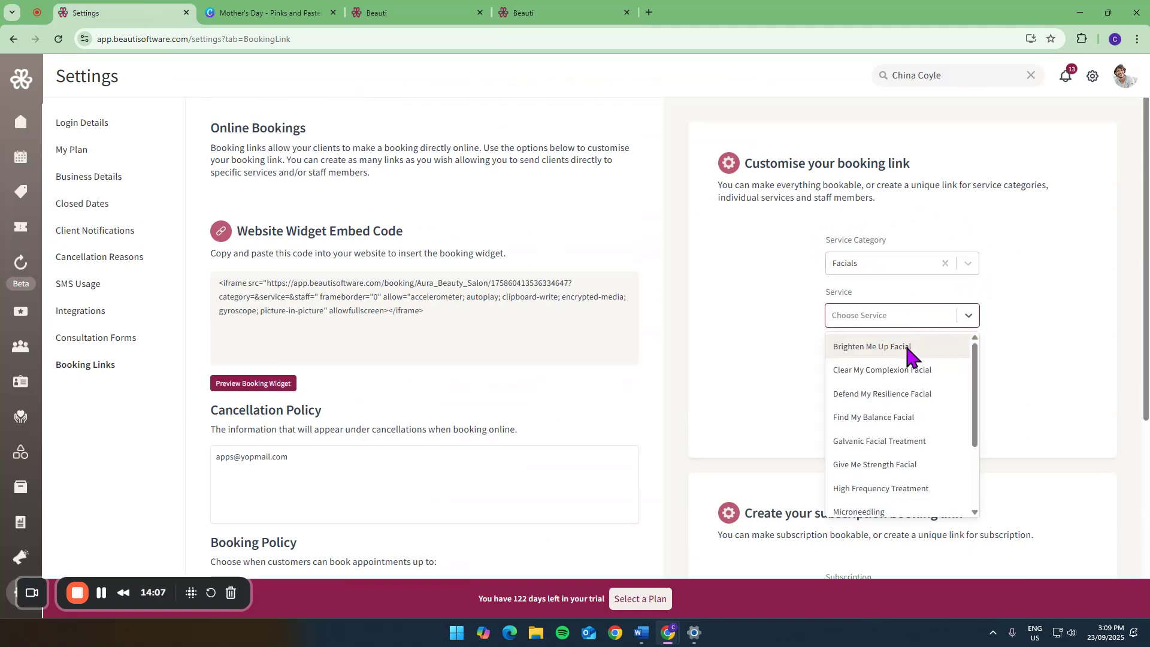
left_click(911, 350)
left_click(880, 413)
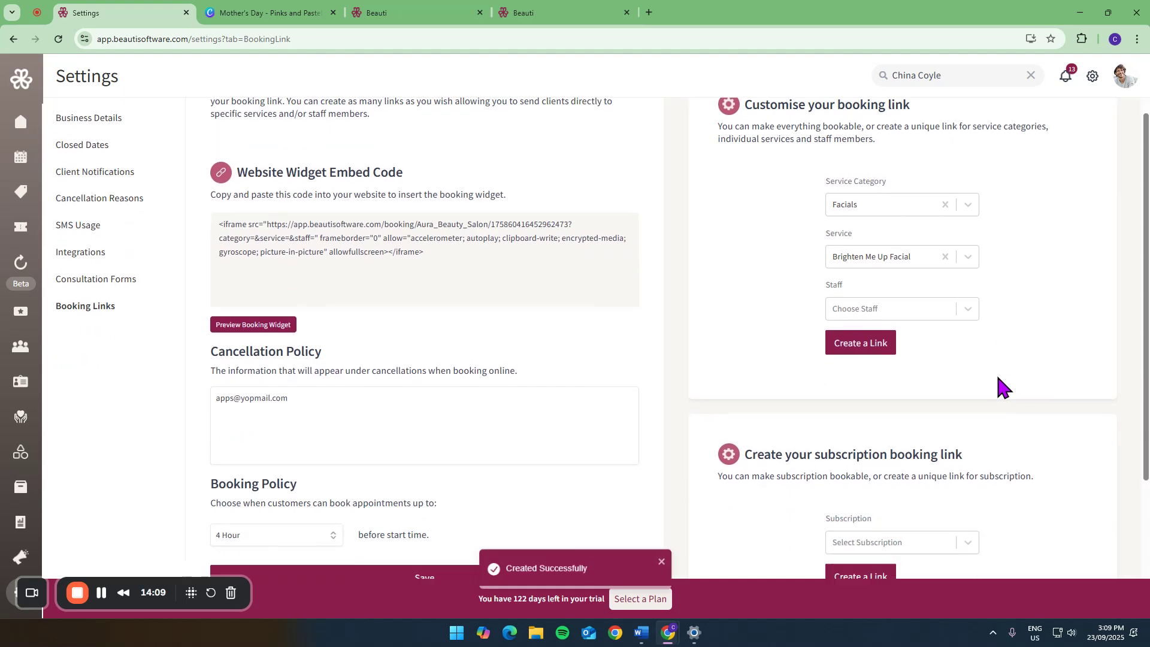
- Load the new Facials booking link in the open booking tab and examine its service selection and summary
left_click(605, 13)
left_click(585, 38)
key("ctrl+v")
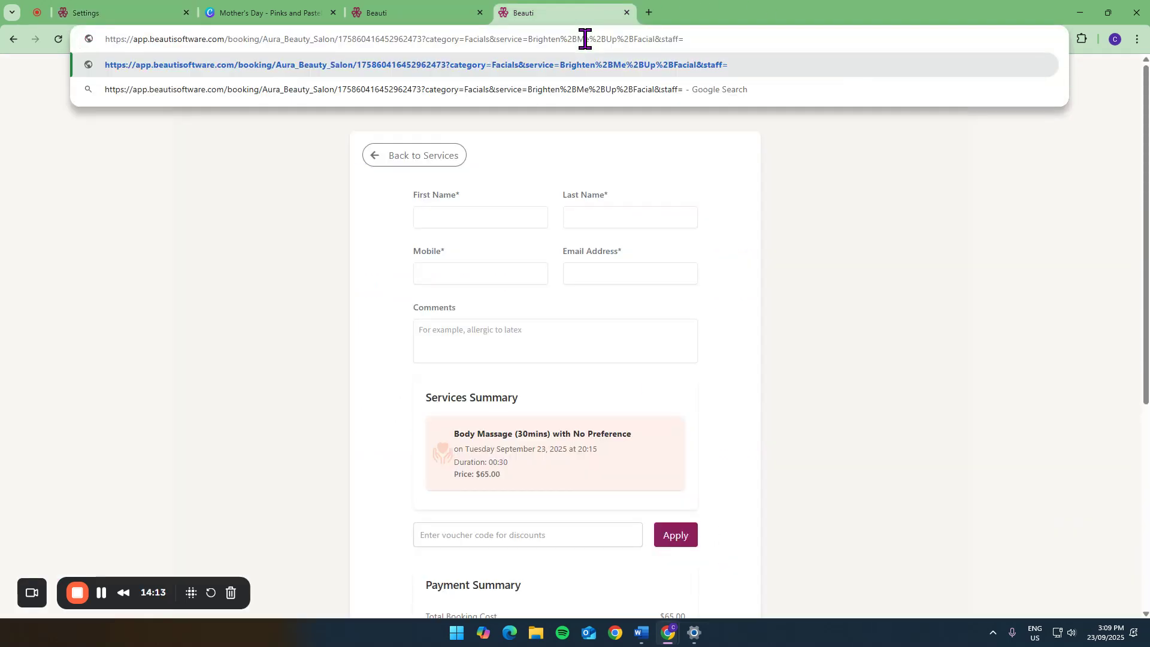
key("Return")
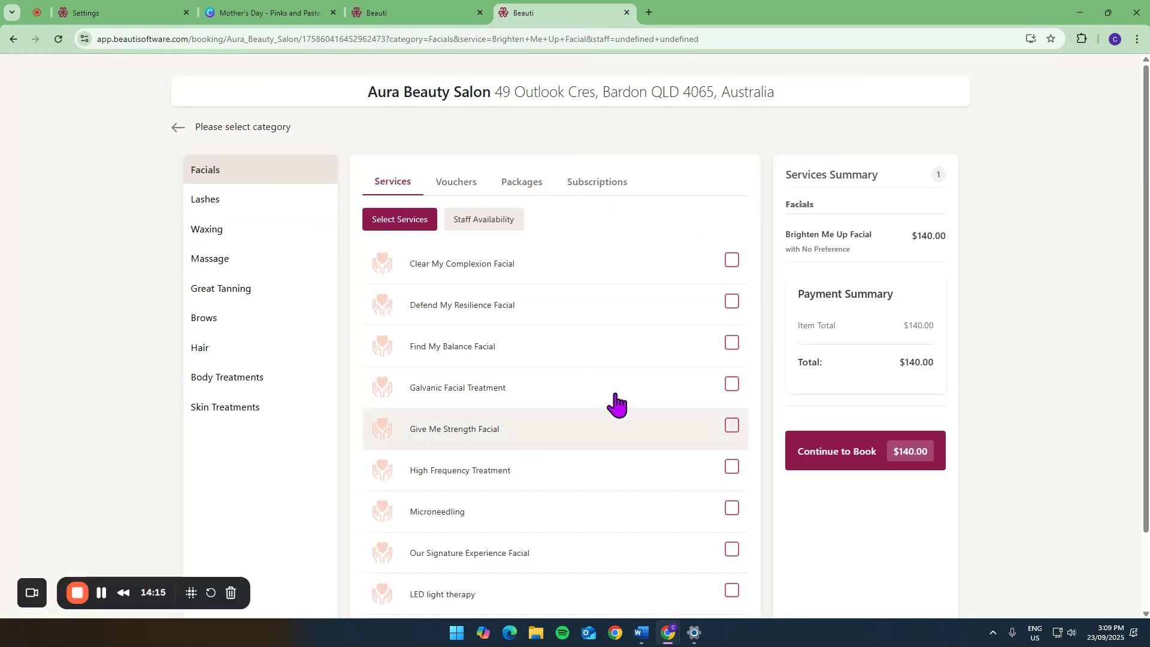
scroll(614, 300, "down", 3)
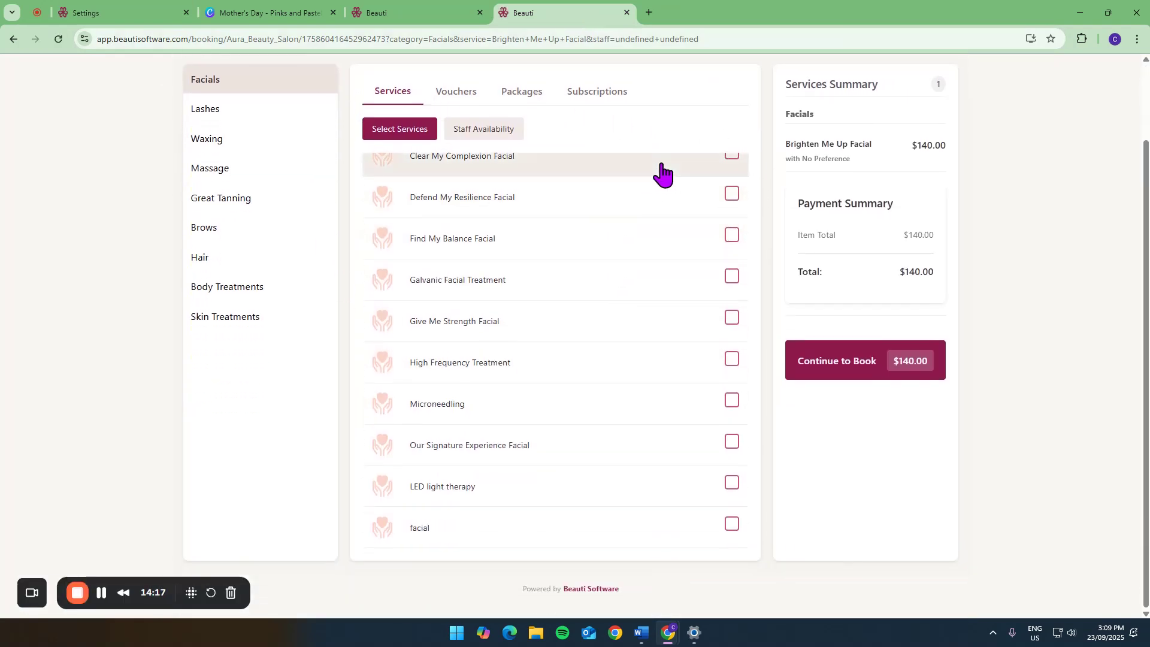
scroll(662, 174, "up", 3)
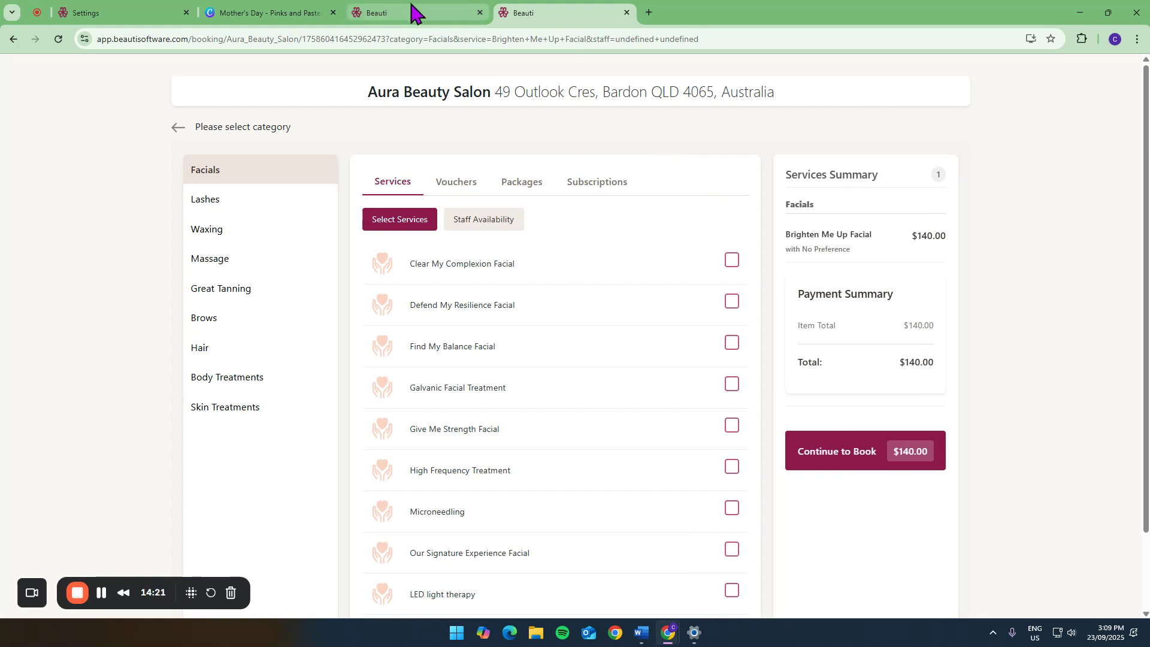
- Create another booking link with the service category cleared, and preview the website booking widget
left_click(146, 12)
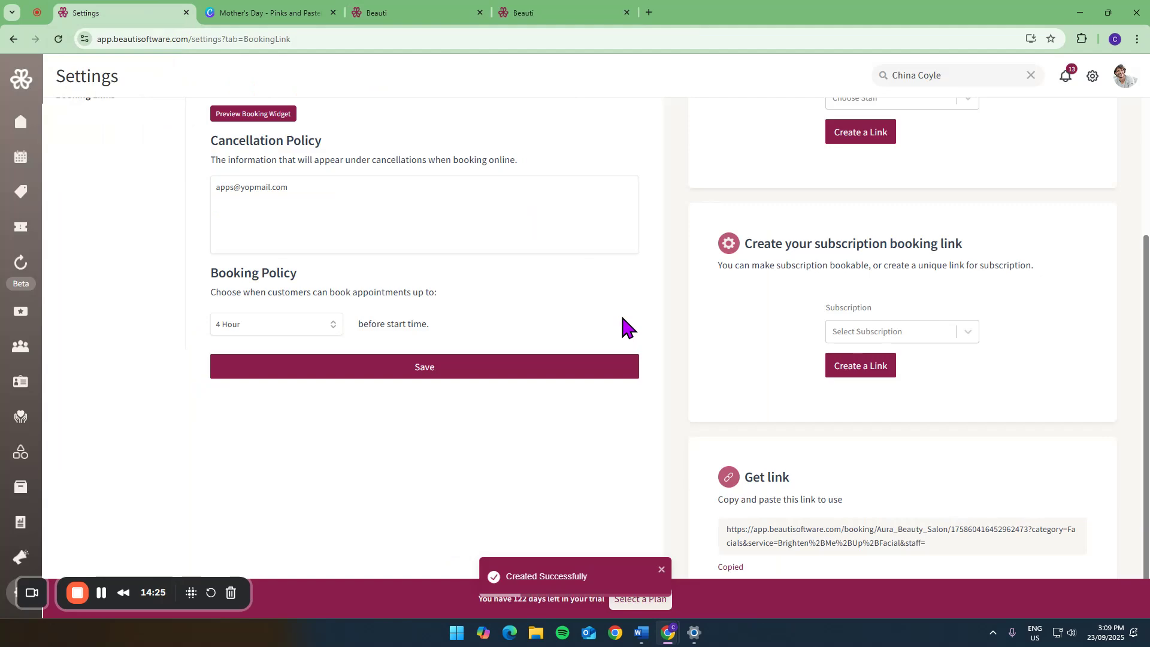
scroll(620, 313, "up", 2)
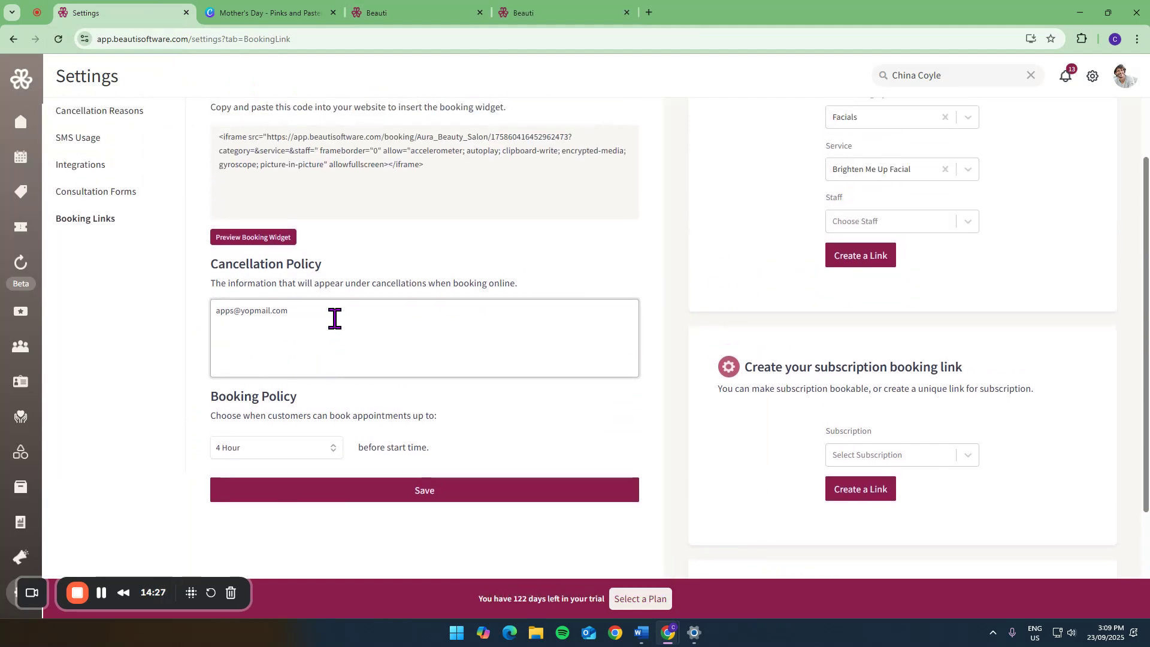
scroll(612, 271, "up", 2)
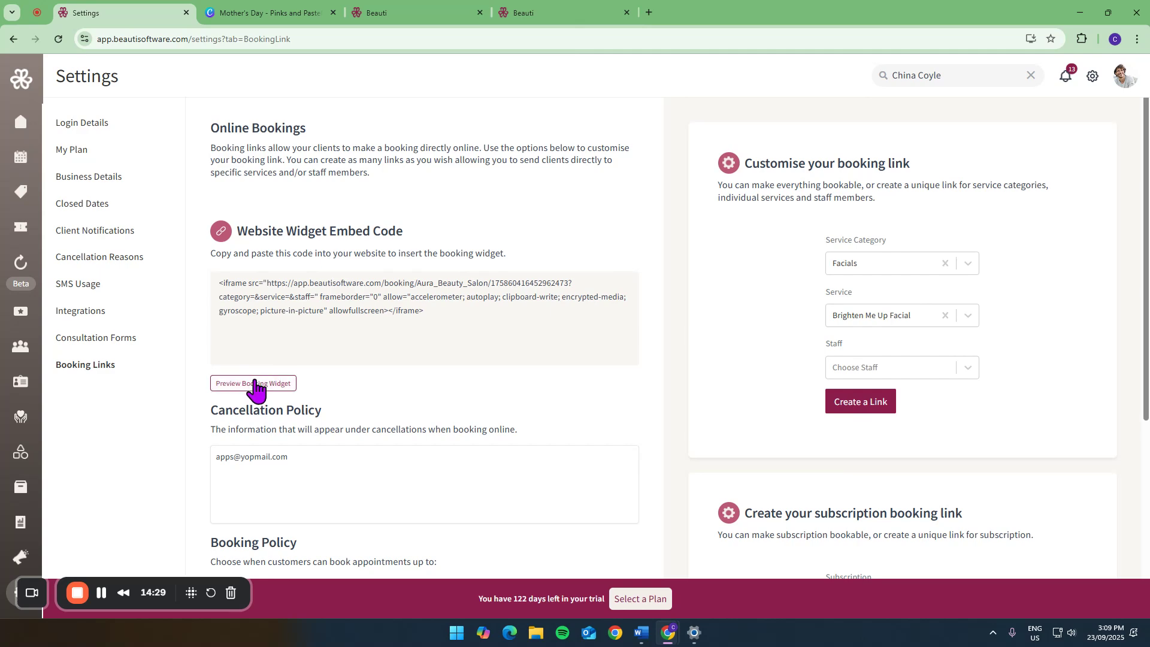
left_click(946, 263)
left_click(836, 402)
left_click(278, 384)
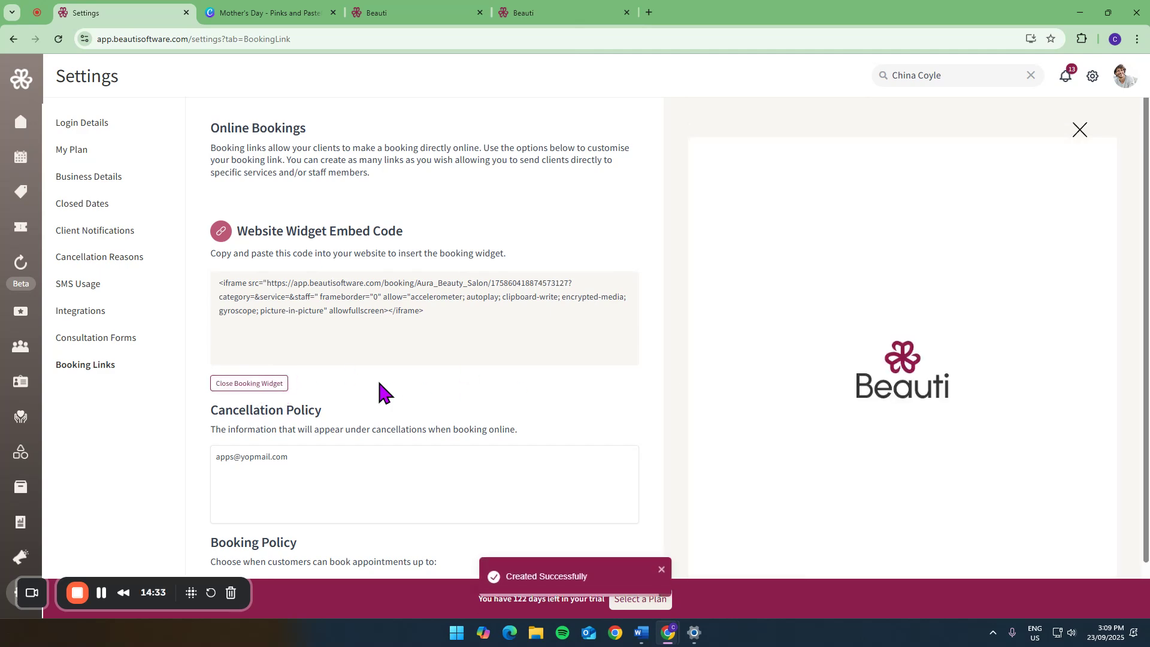